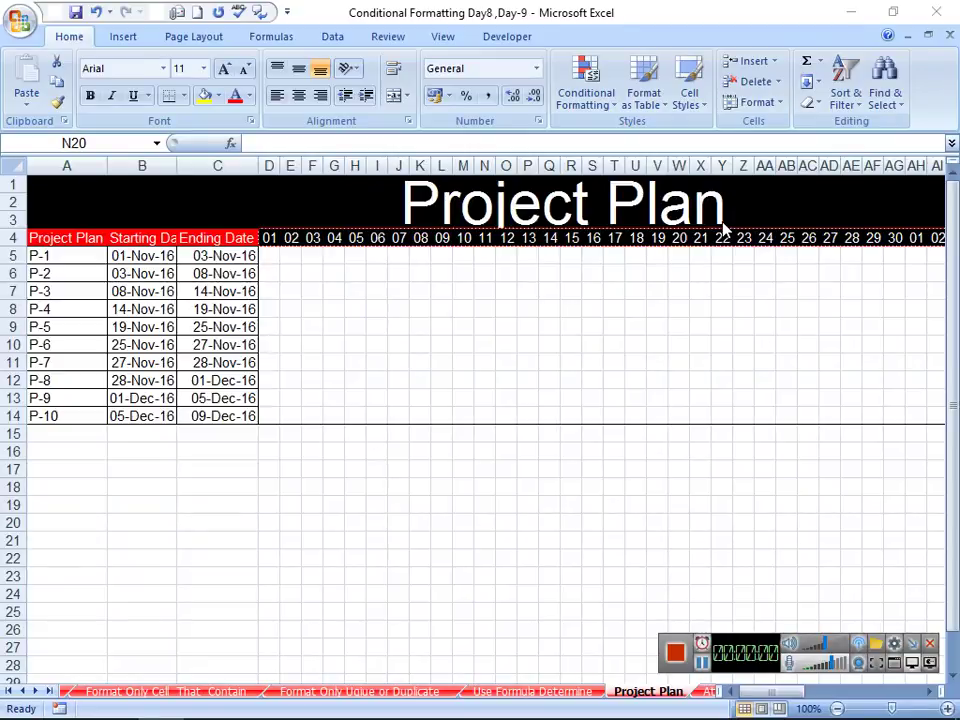
Look over P-1's name, its starting and ending dates, and its first day cells.
click(917, 650)
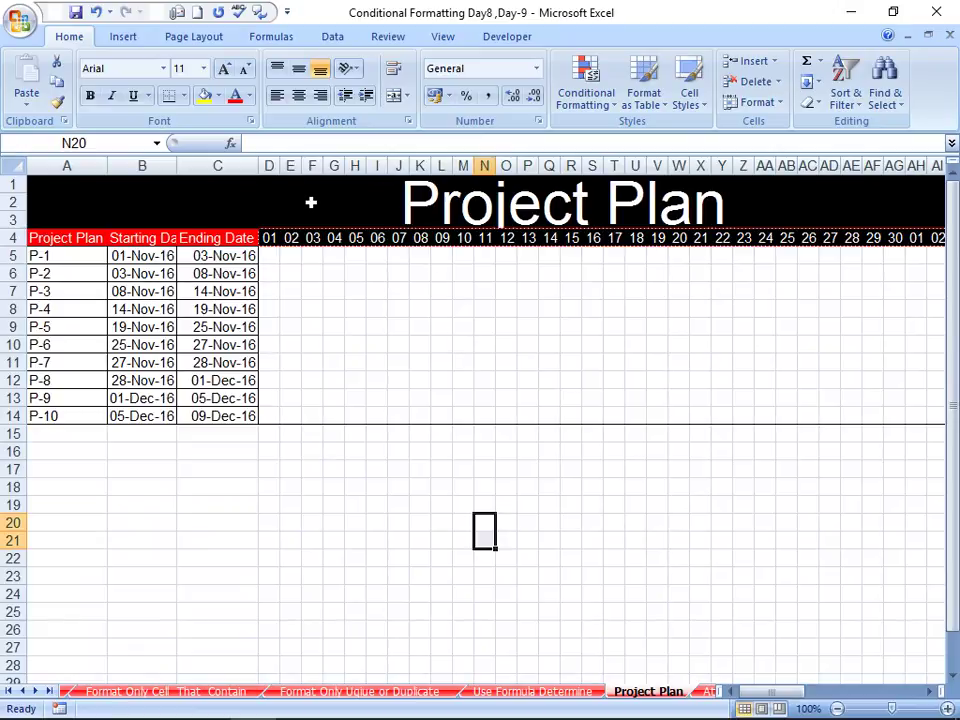
drag(139, 237, 140, 344)
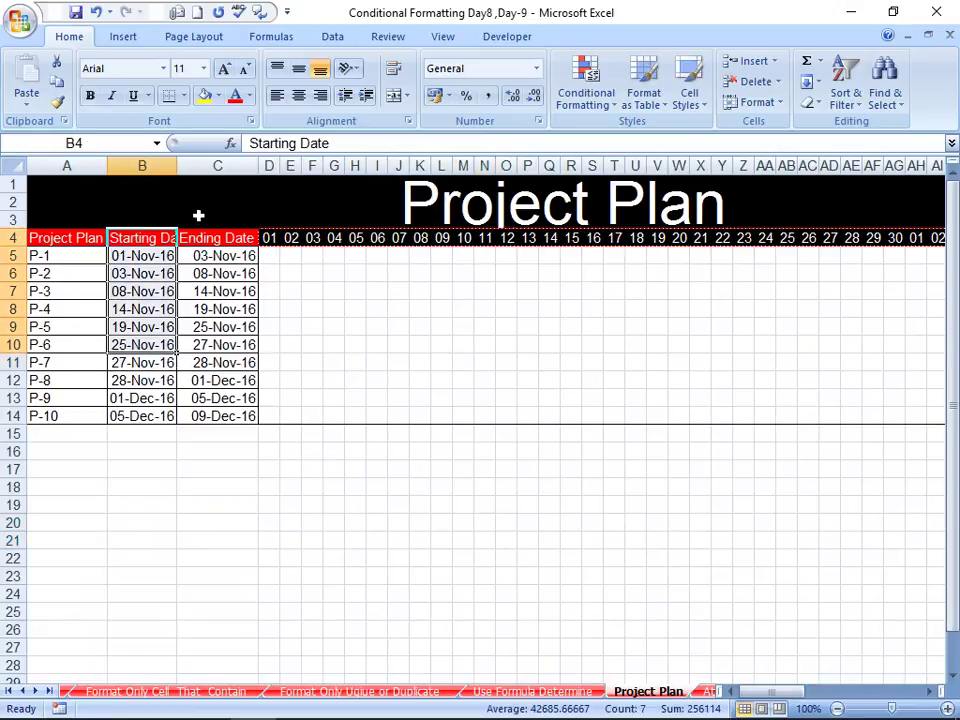
mouse_move(210, 238)
mouse_down()
mouse_move(203, 289)
mouse_move(215, 326)
mouse_up()
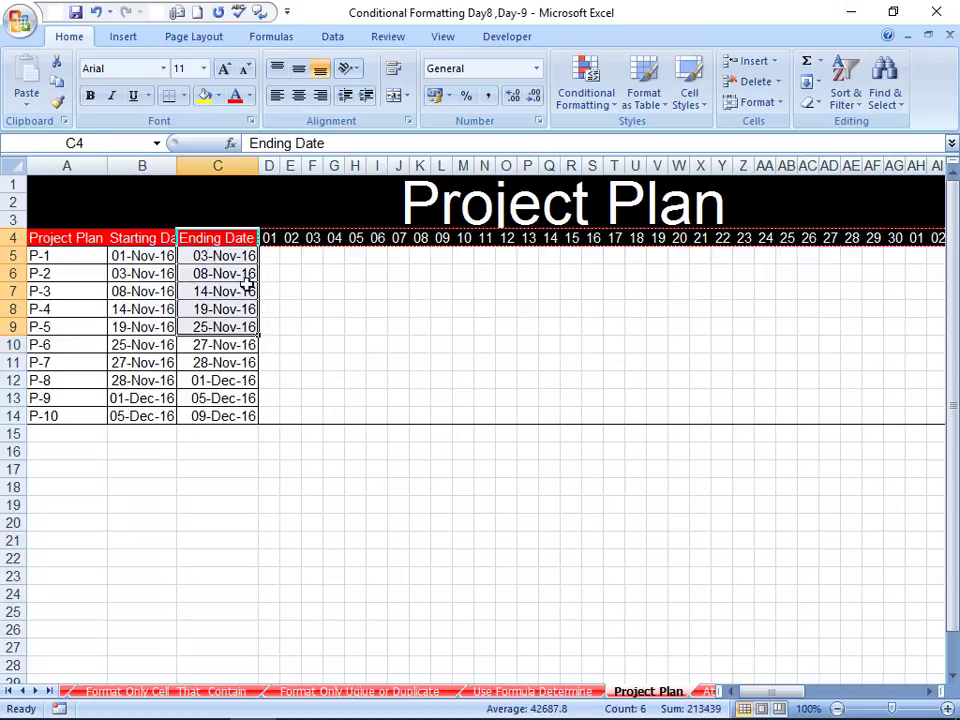
click(68, 257)
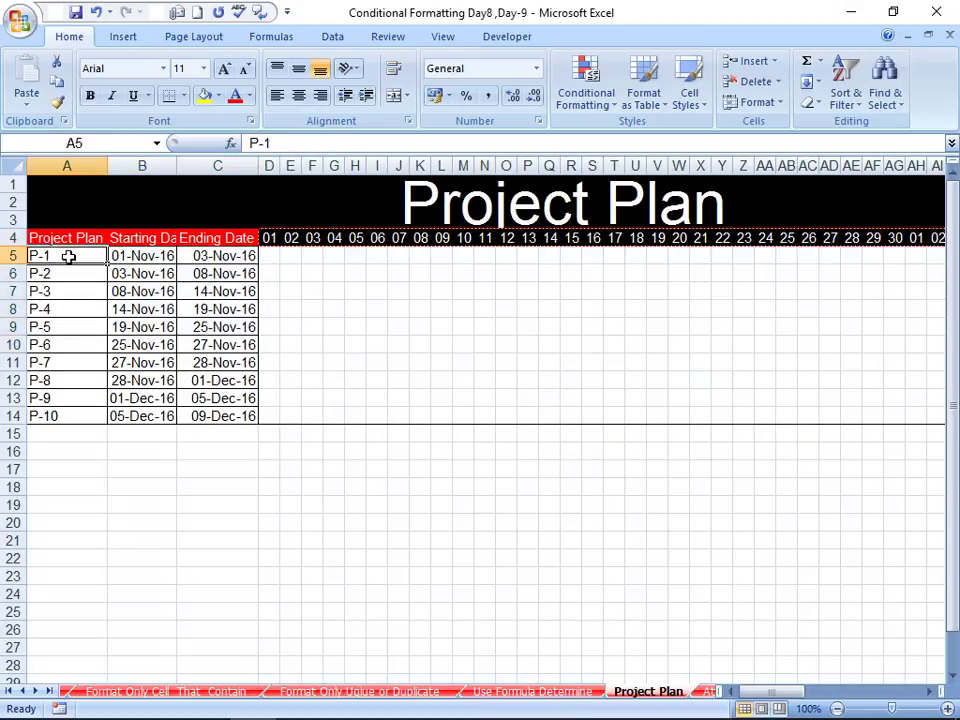
click(145, 257)
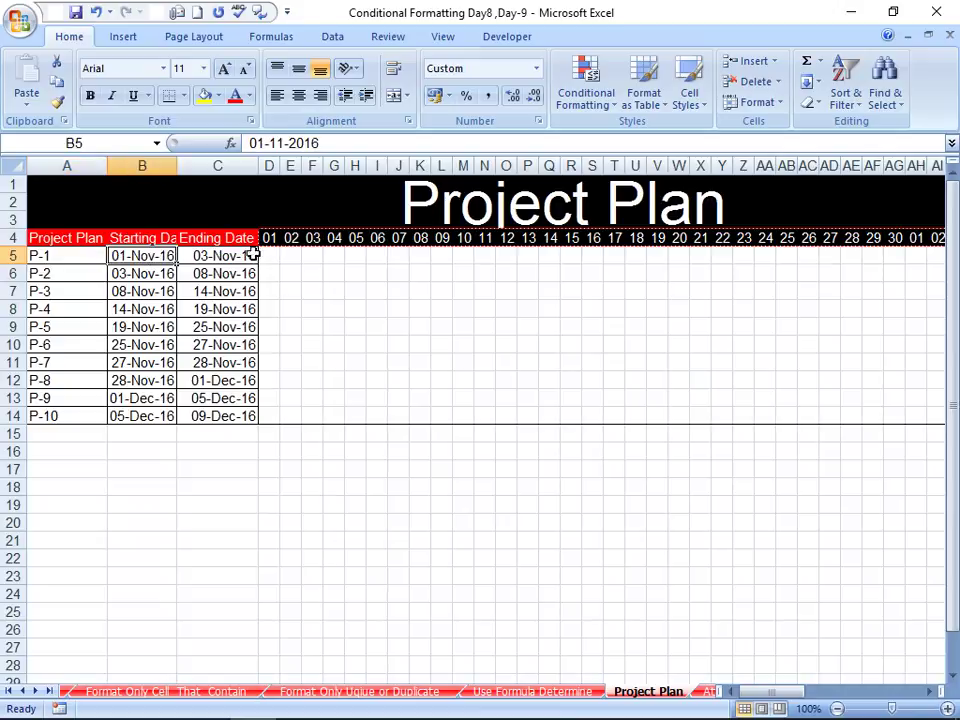
drag(268, 256, 313, 260)
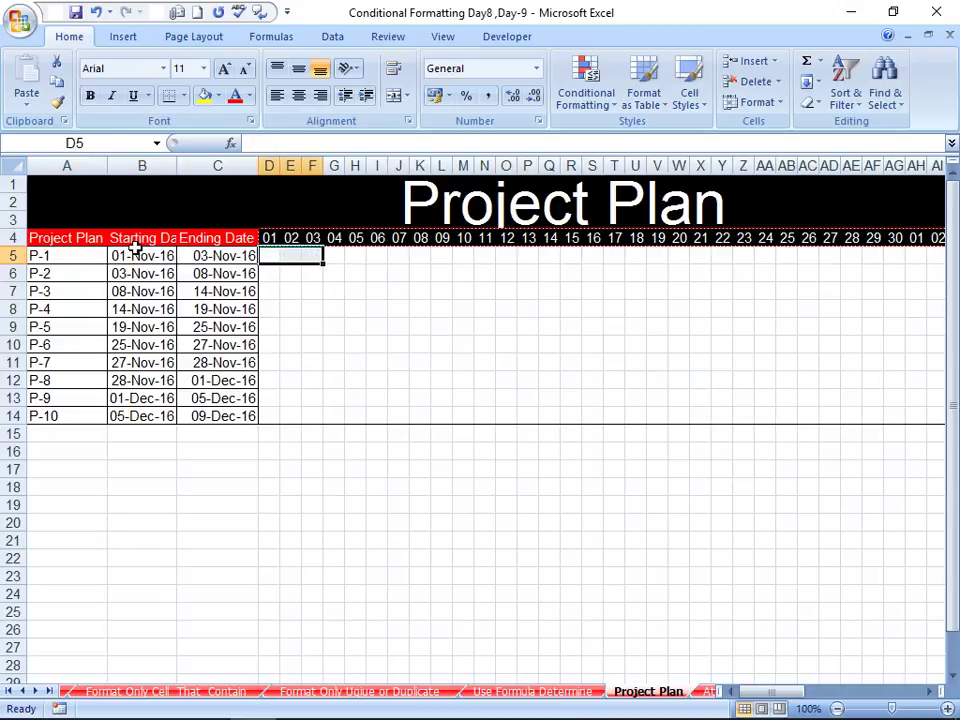
Begin an AND formula in D5 referencing D4, then abandon it.
click(267, 255)
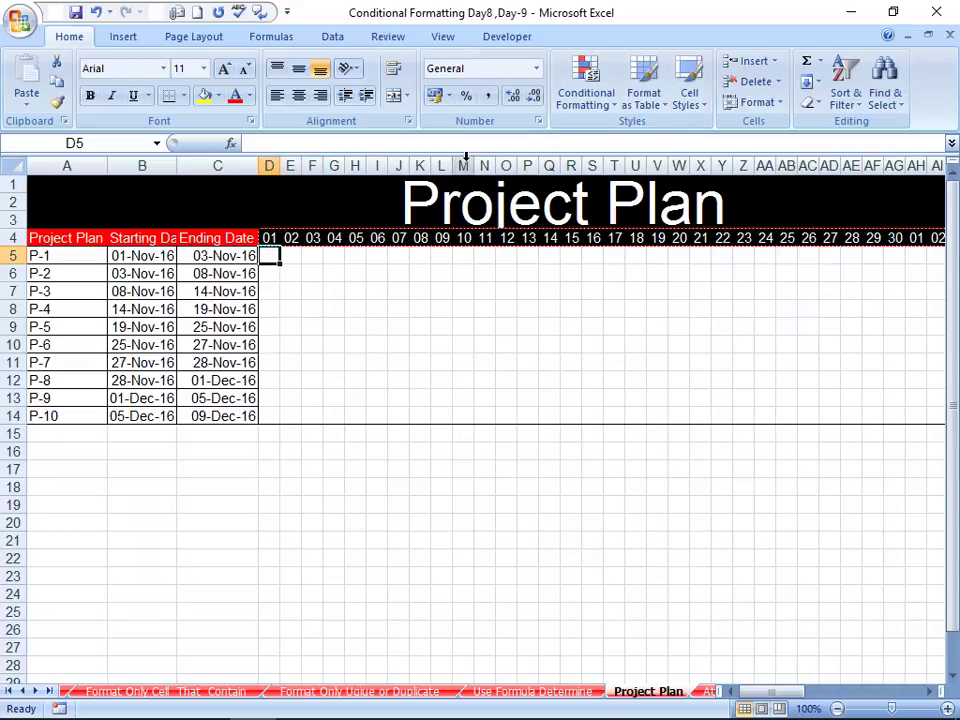
text(=and)
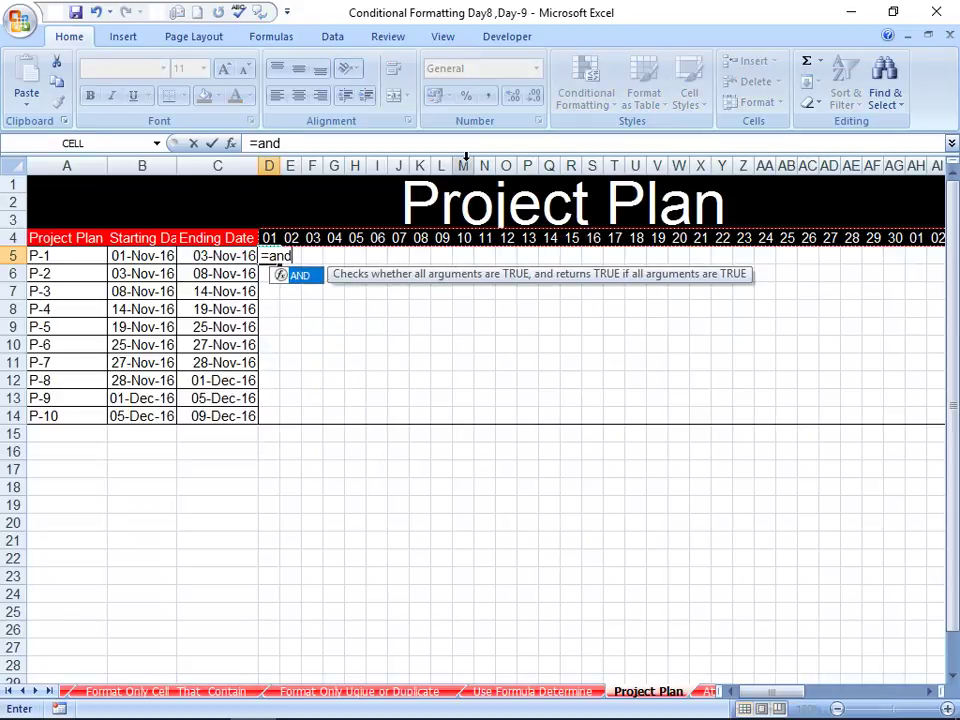
key(Tab)
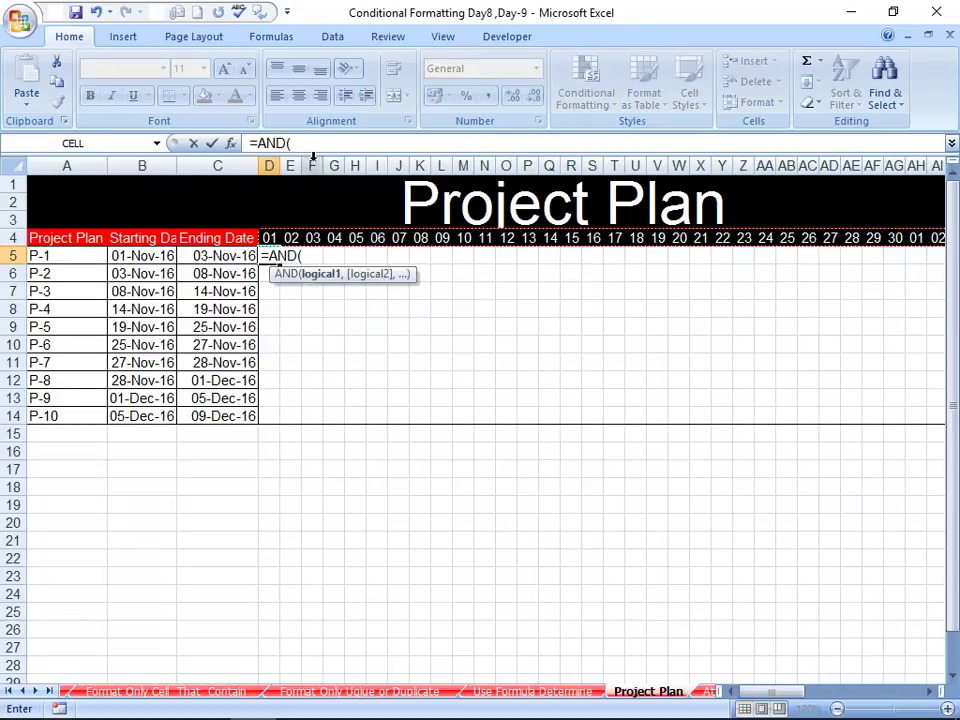
click(271, 237)
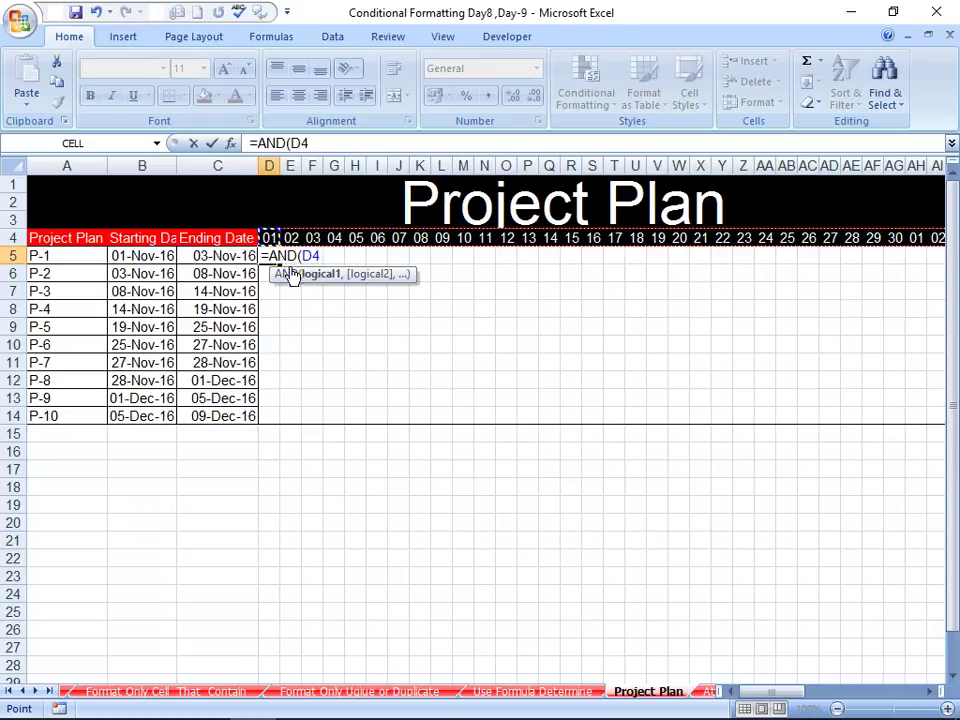
key(Escape)
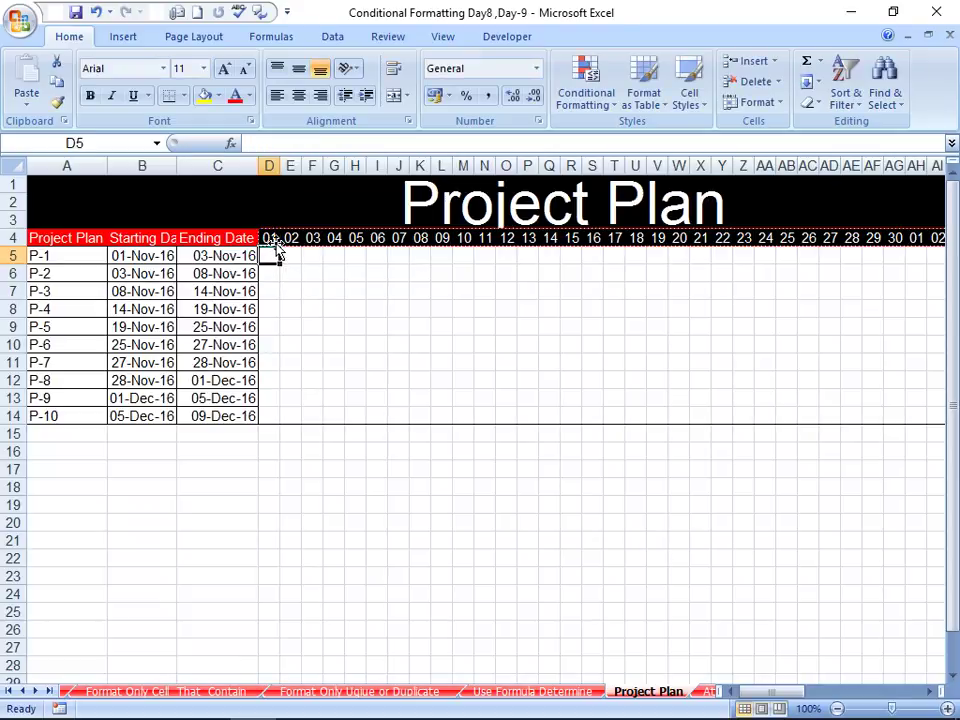
Give the D4 day header a custom two-digit day number format.
click(271, 238)
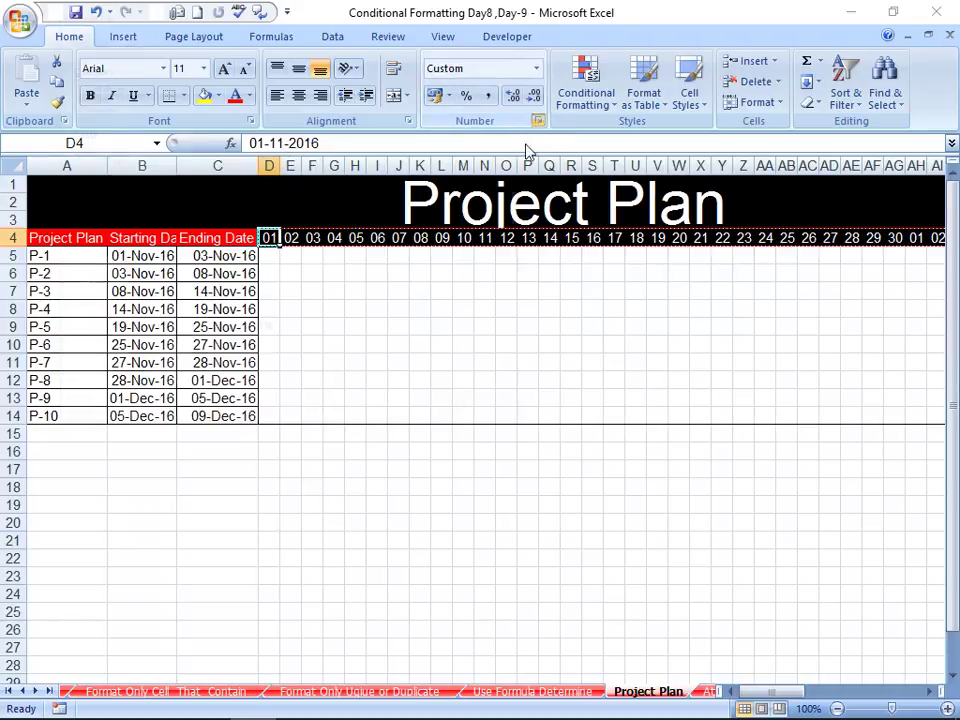
key(ctrl+1)
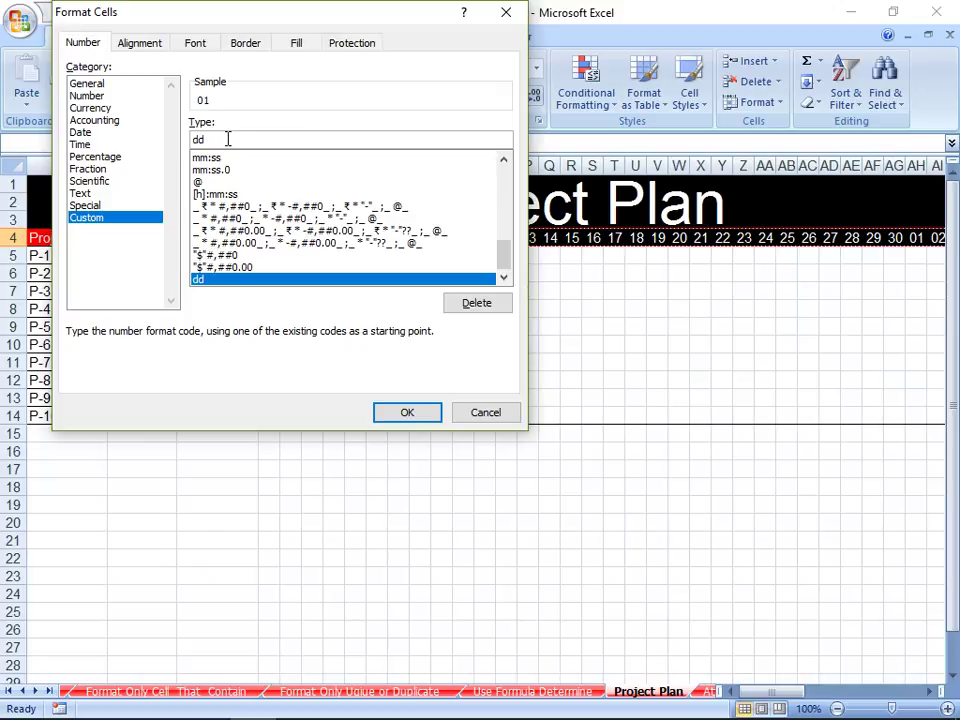
text(d)
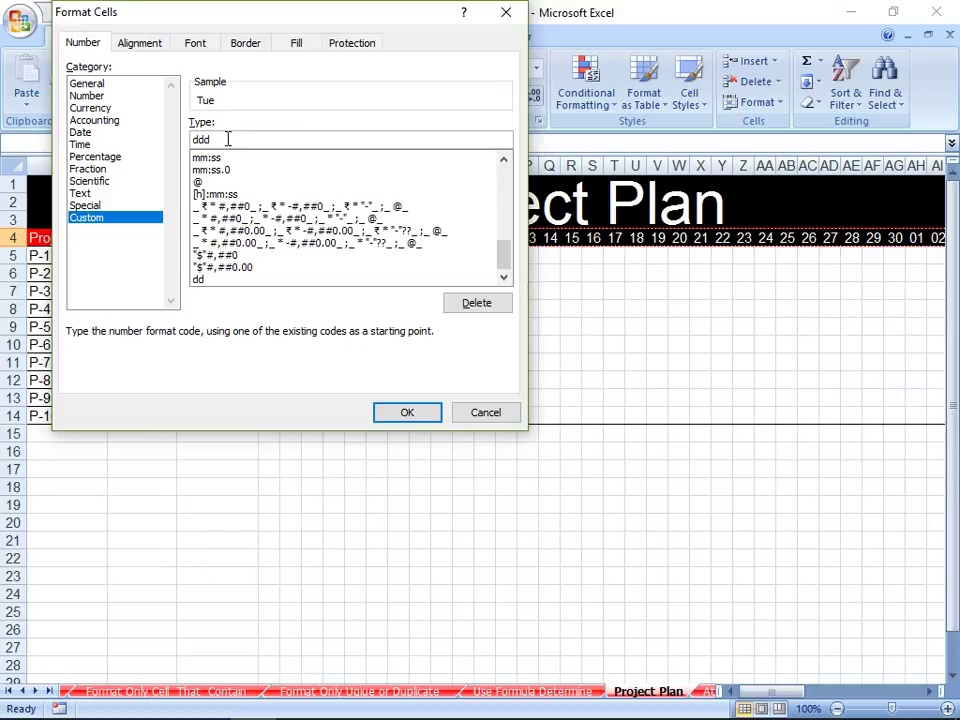
text(d)
key(BackSpace)
key(BackSpace)
text(d)
click(410, 411)
Enter =AND(D4>=B5,D4<=C5) in D5 and check it returns TRUE.
click(268, 257)
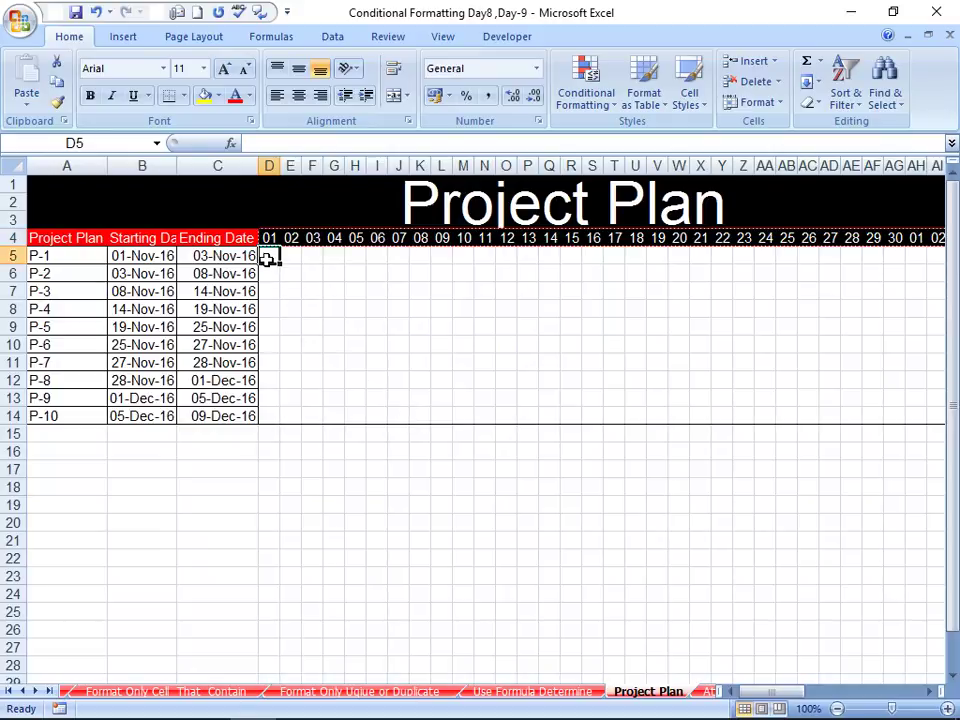
text(=an)
key(Tab)
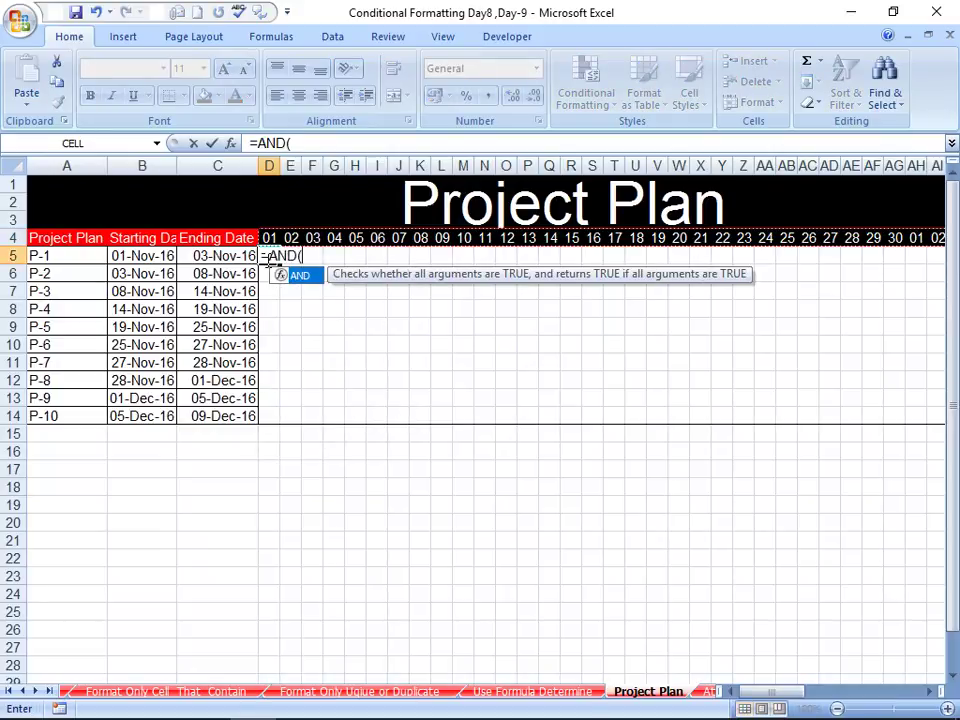
key(Up)
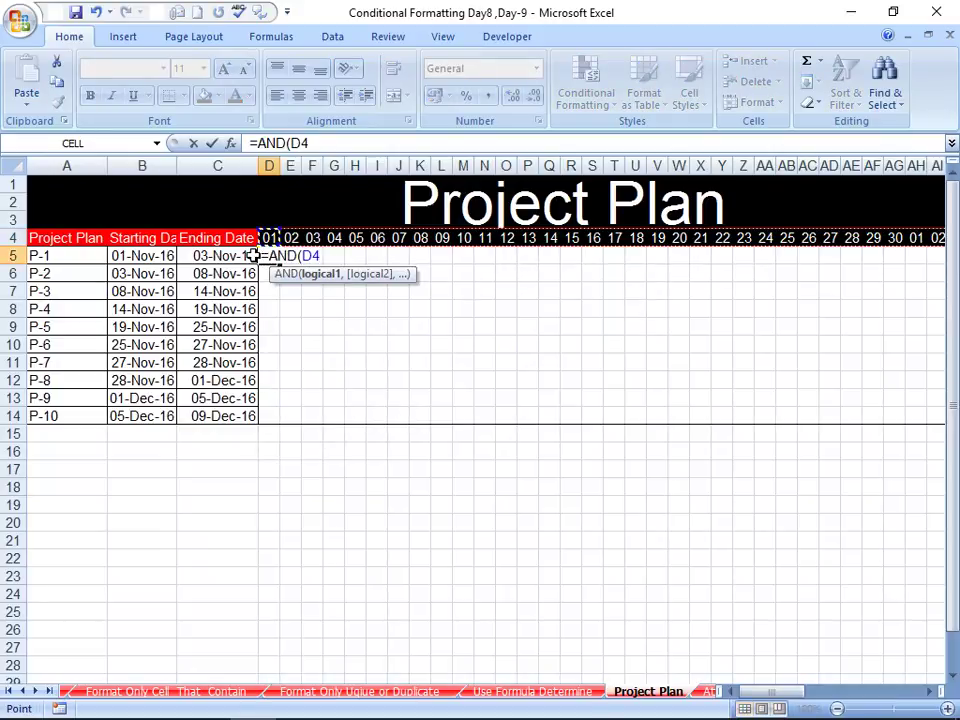
text(>)
key(Left)
key(Left)
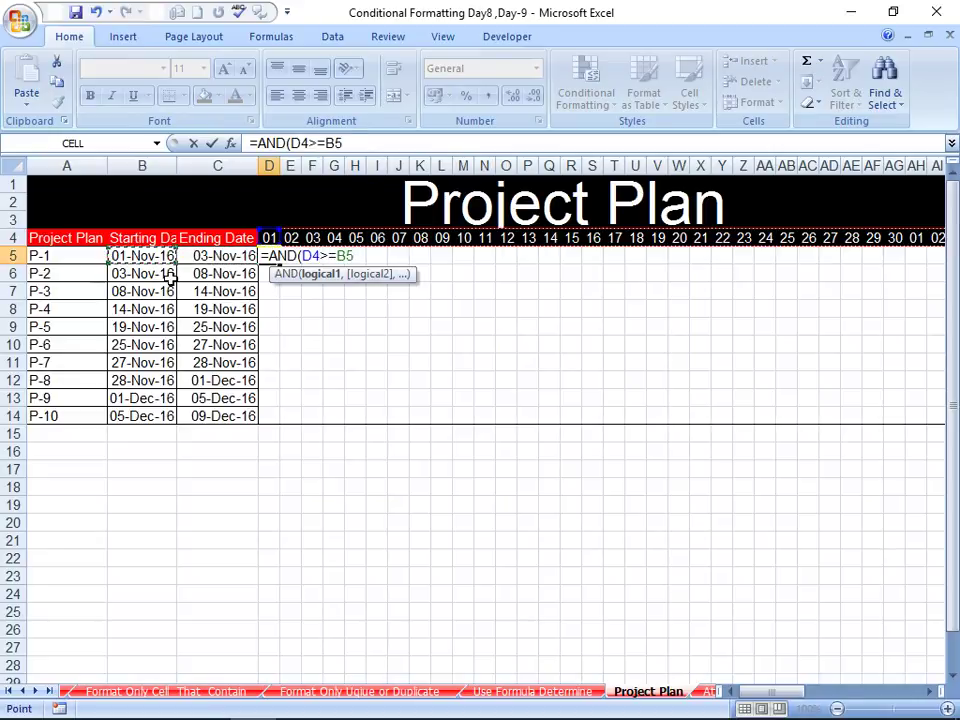
text(,)
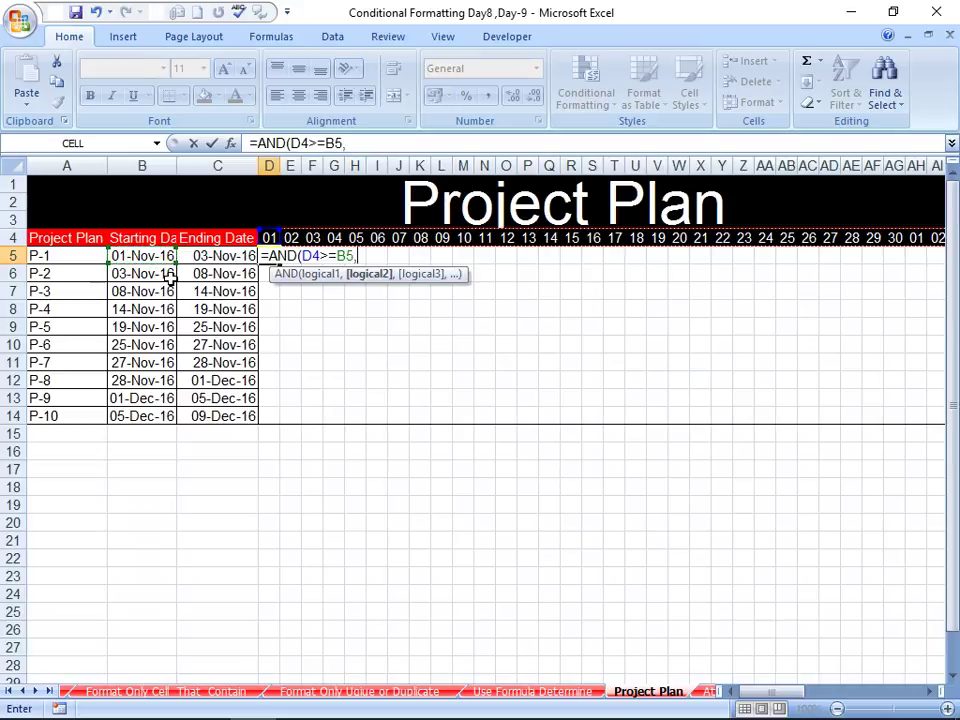
key(Up)
text(<)
key(Left)
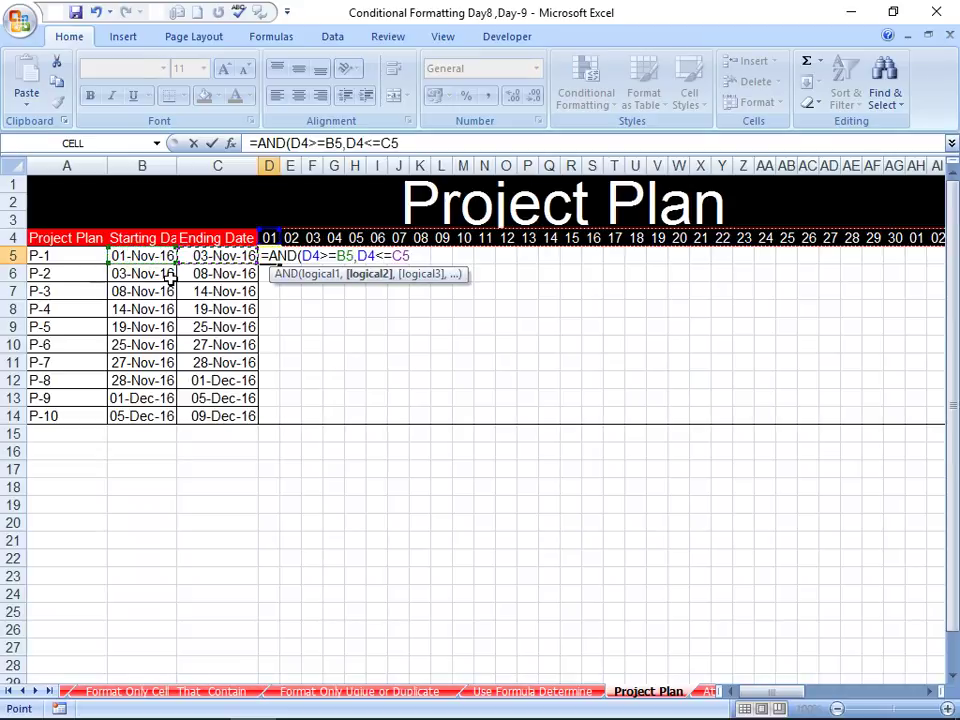
key(Return)
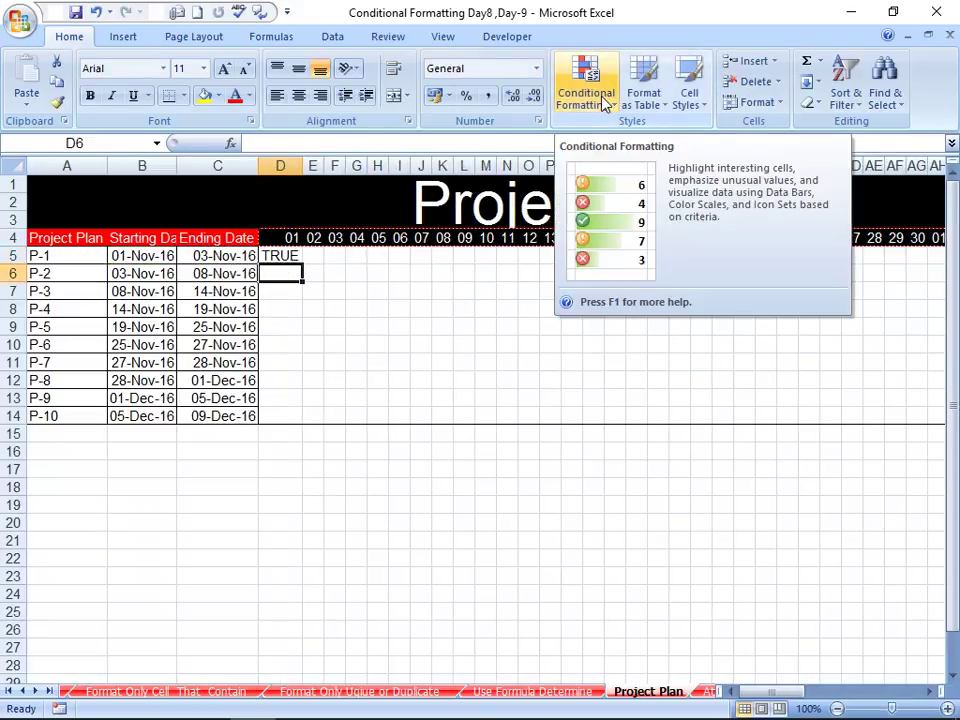
click(283, 255)
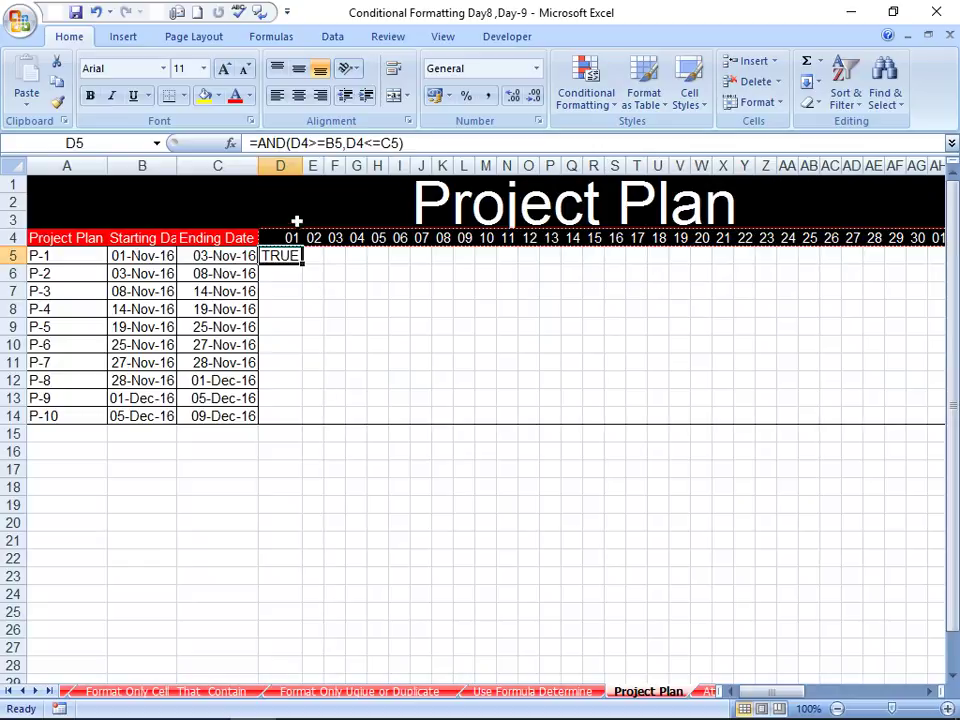
drag(282, 237, 314, 238)
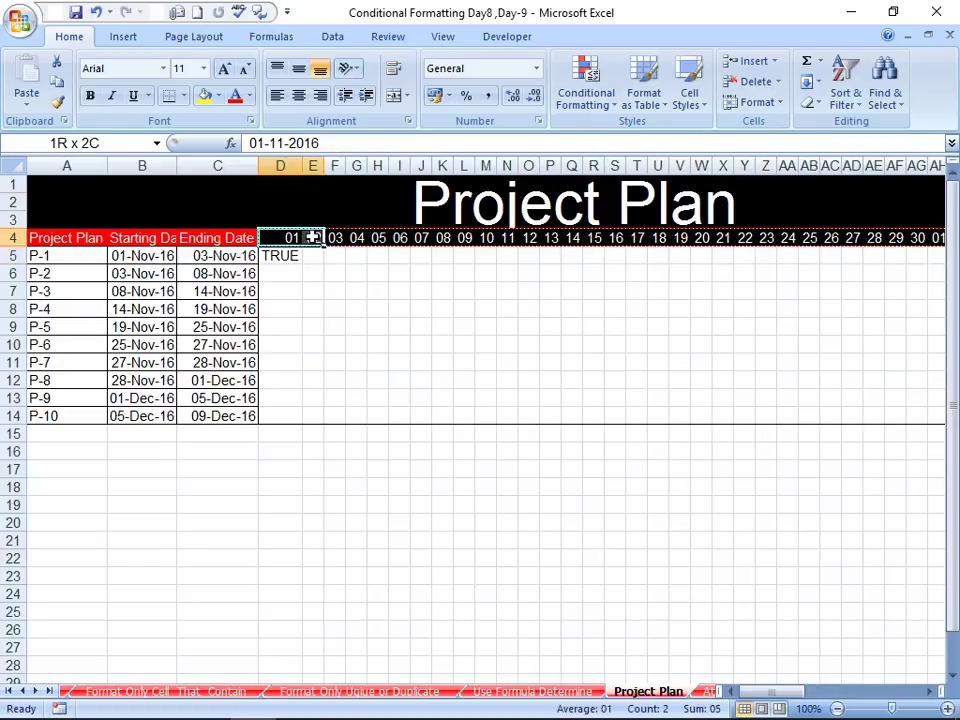
click(6, 238)
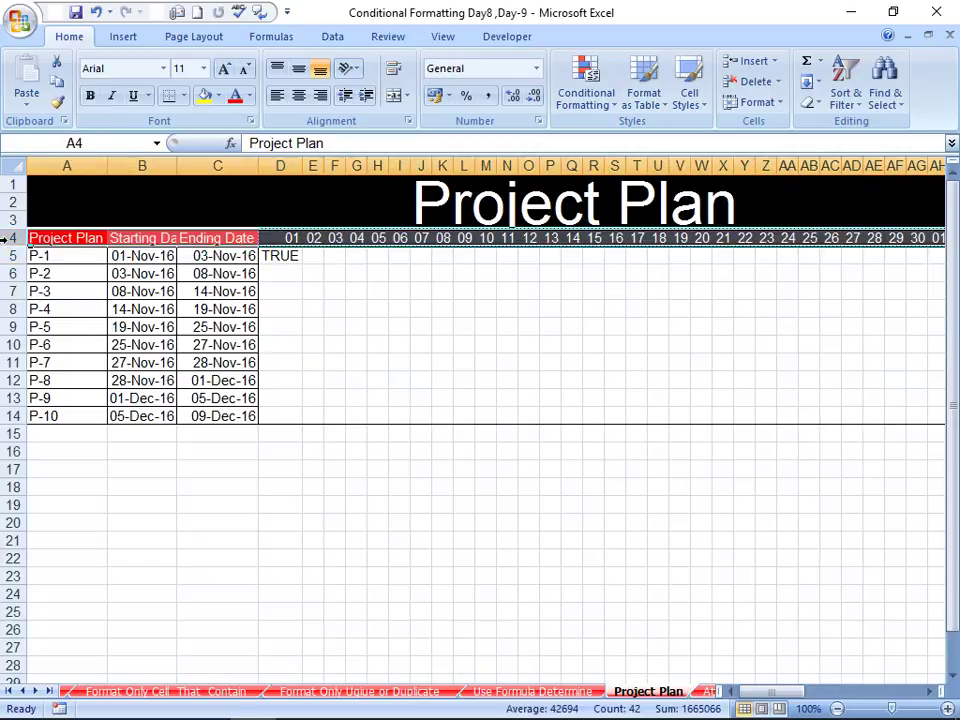
click(307, 255)
click(289, 255)
click(310, 256)
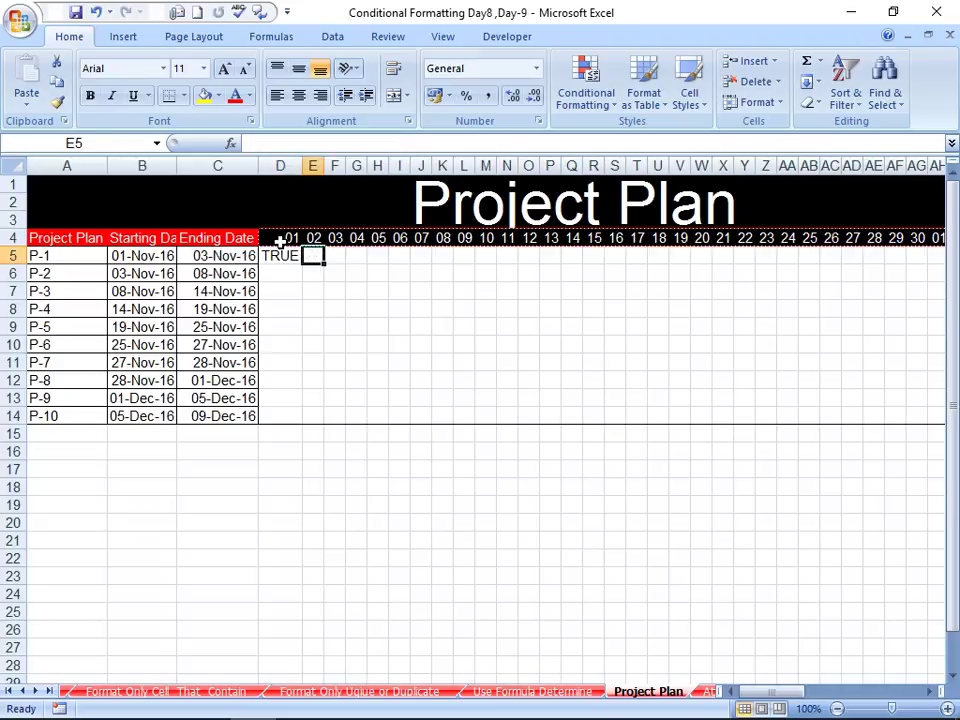
click(335, 256)
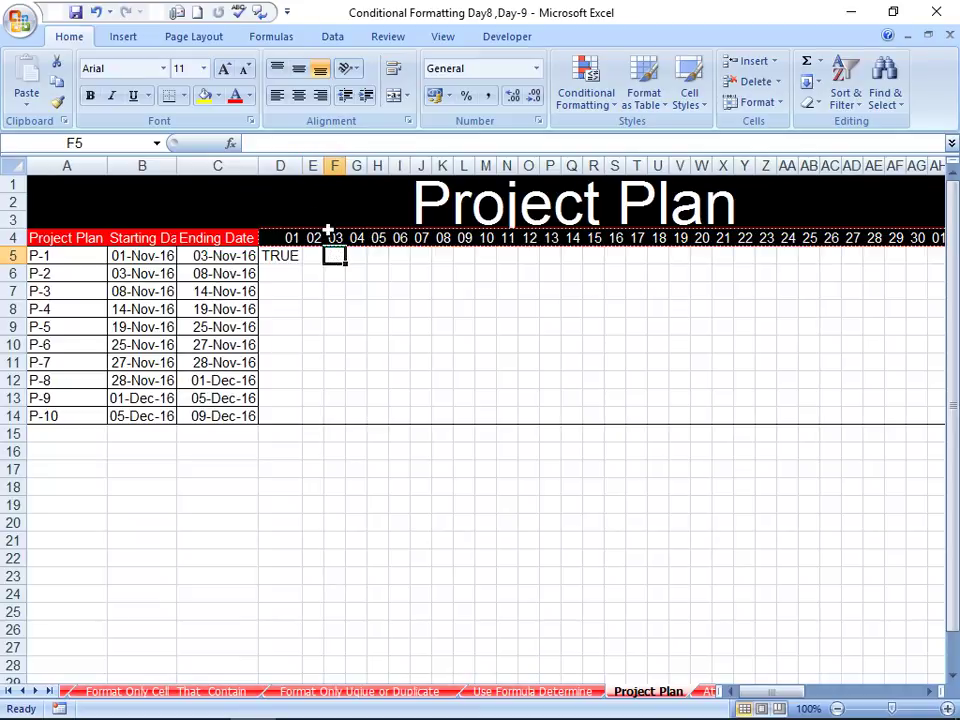
click(289, 253)
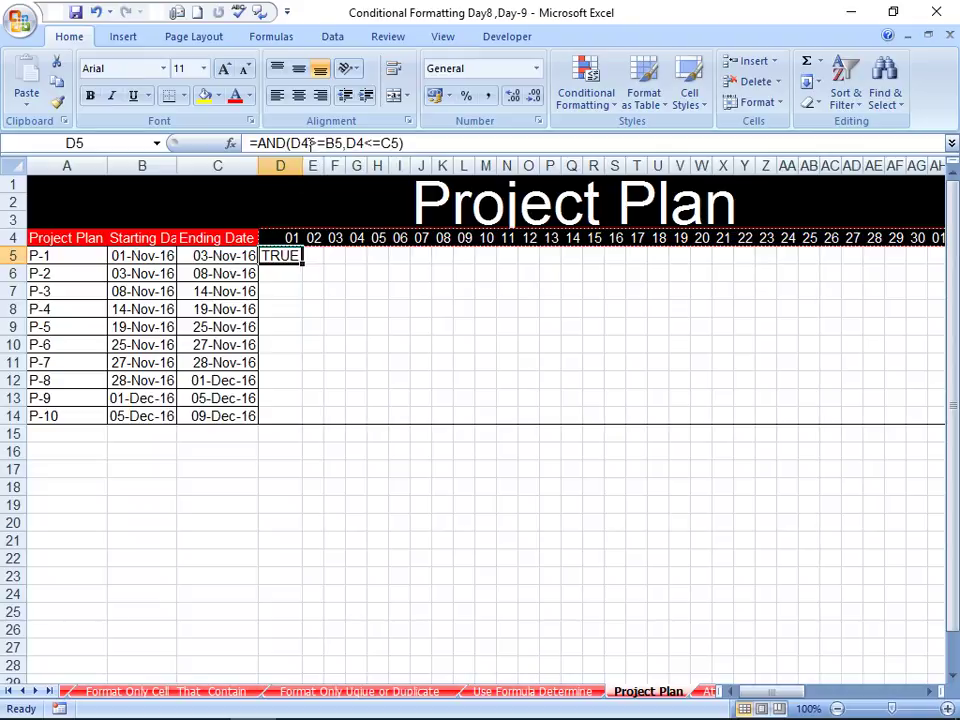
Make the day-header reference in D5's formula absolute.
click(303, 144)
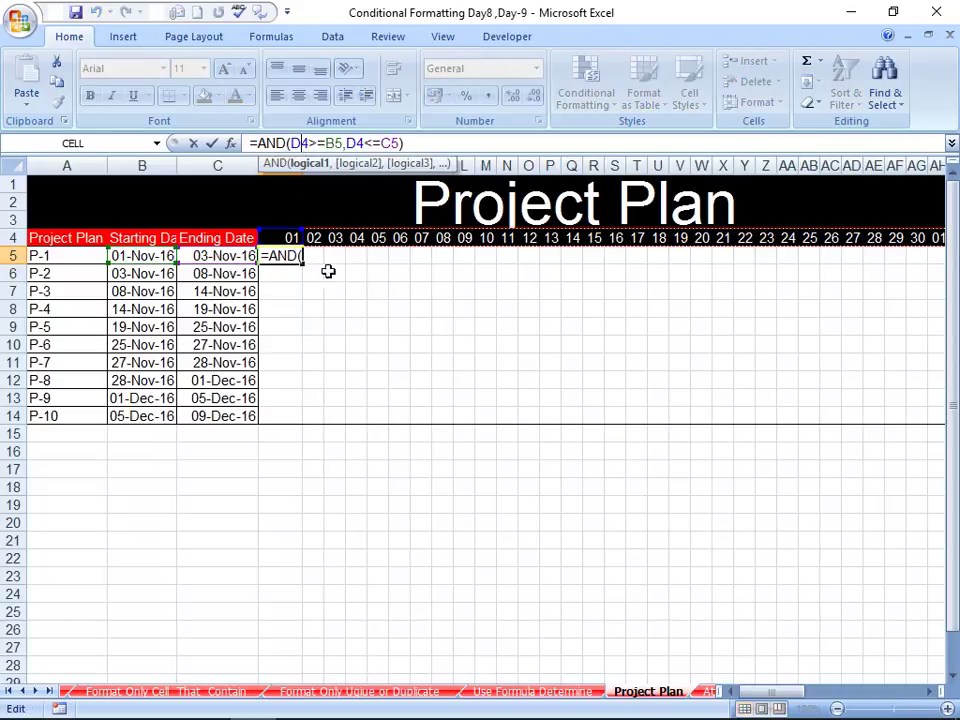
key(F4)
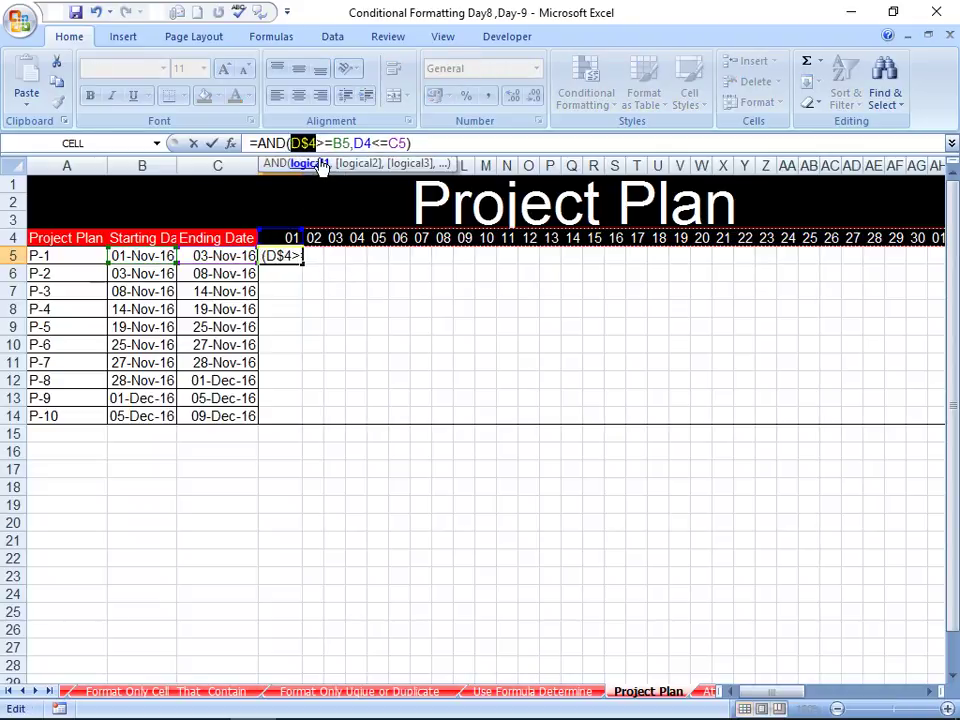
key(Return)
click(285, 255)
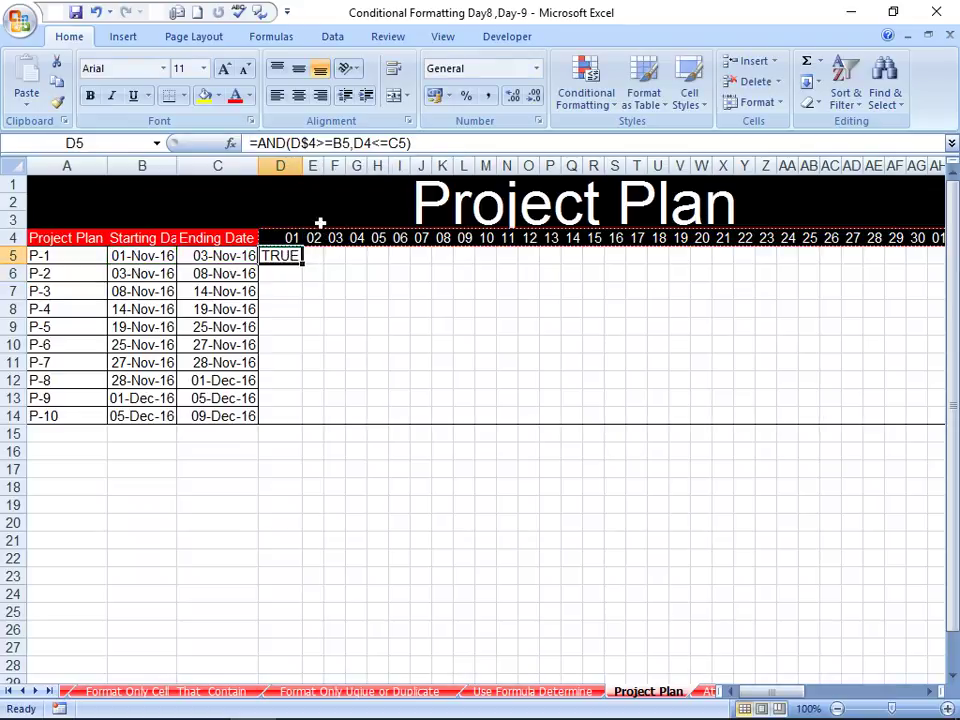
Inspect P-2's starting date and the column D cells below D5.
click(145, 275)
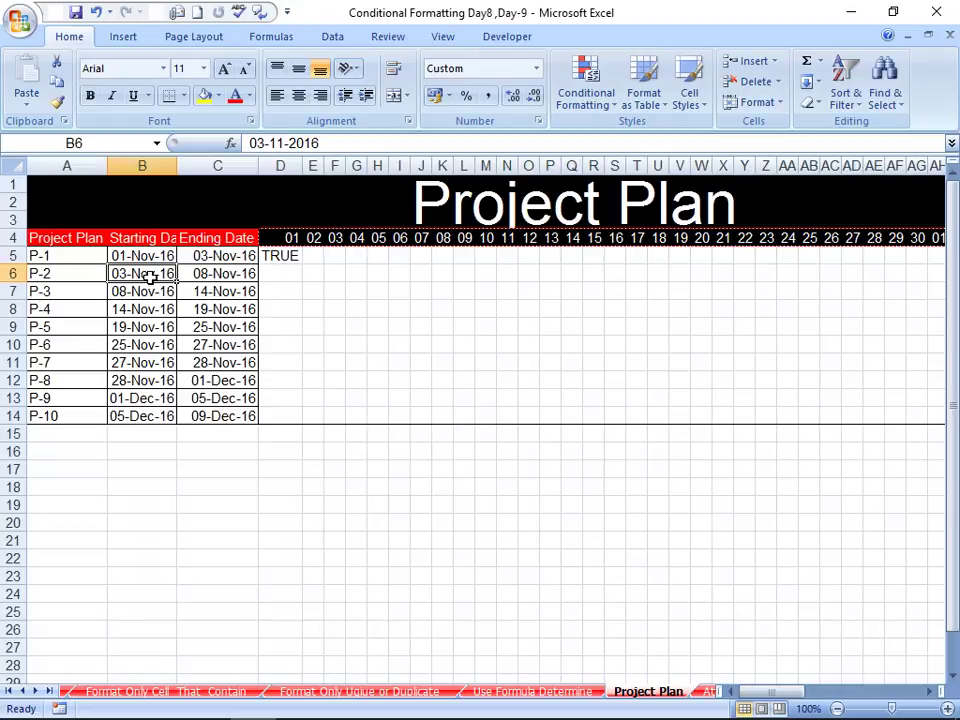
click(286, 288)
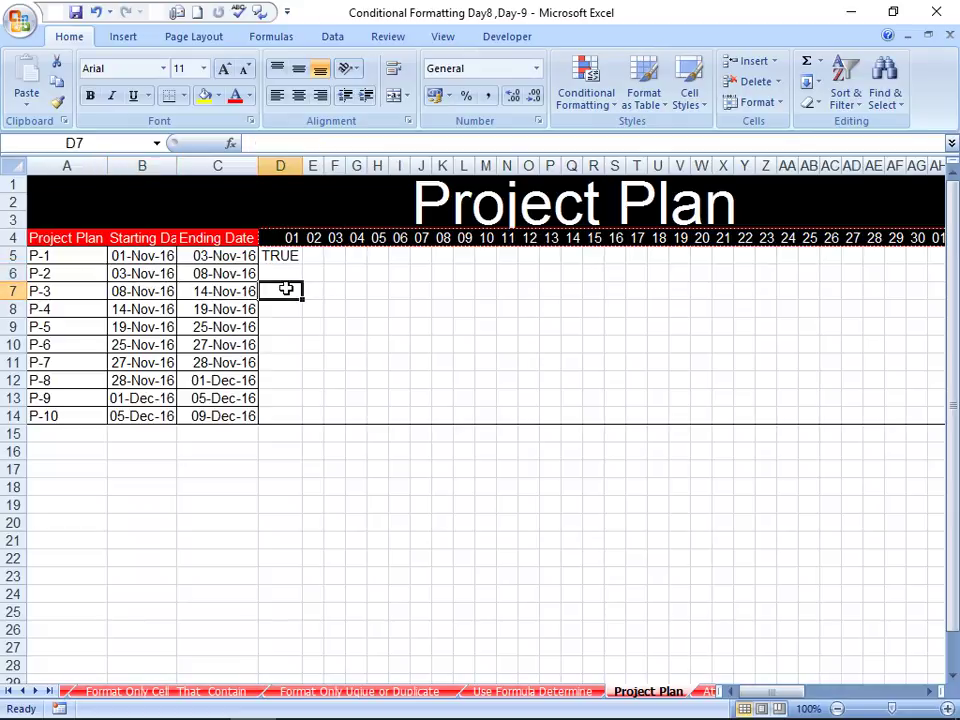
click(282, 308)
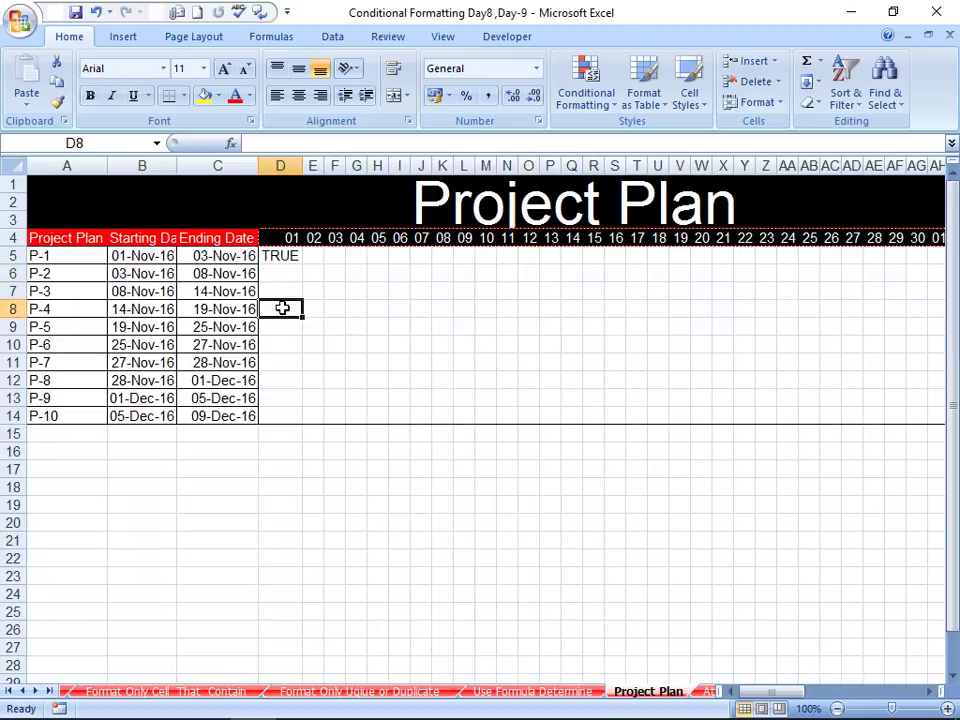
click(270, 329)
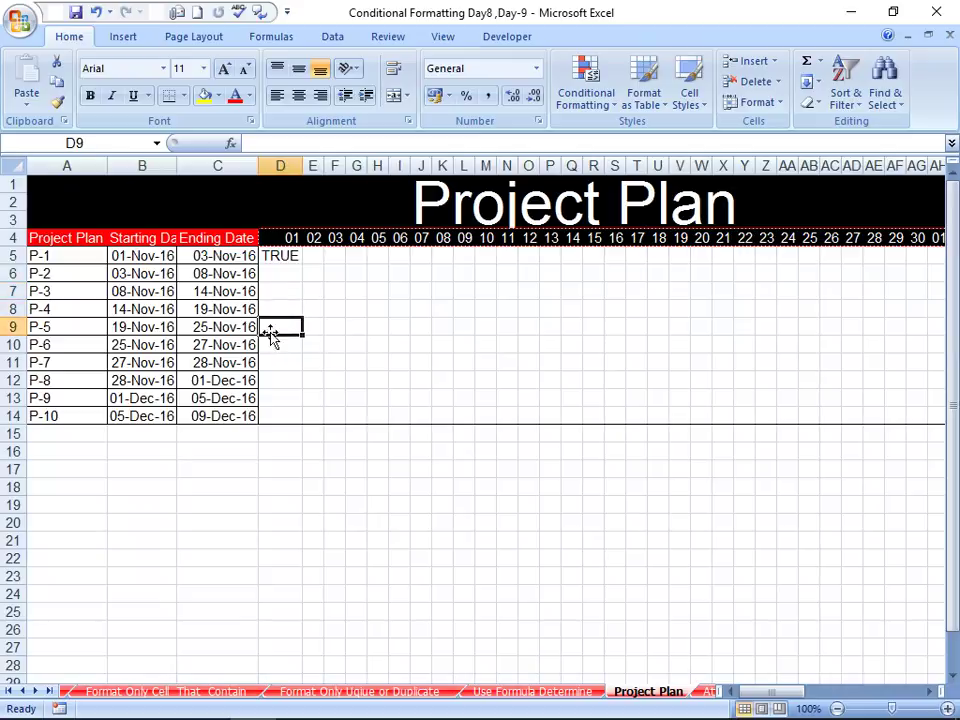
click(271, 339)
click(281, 258)
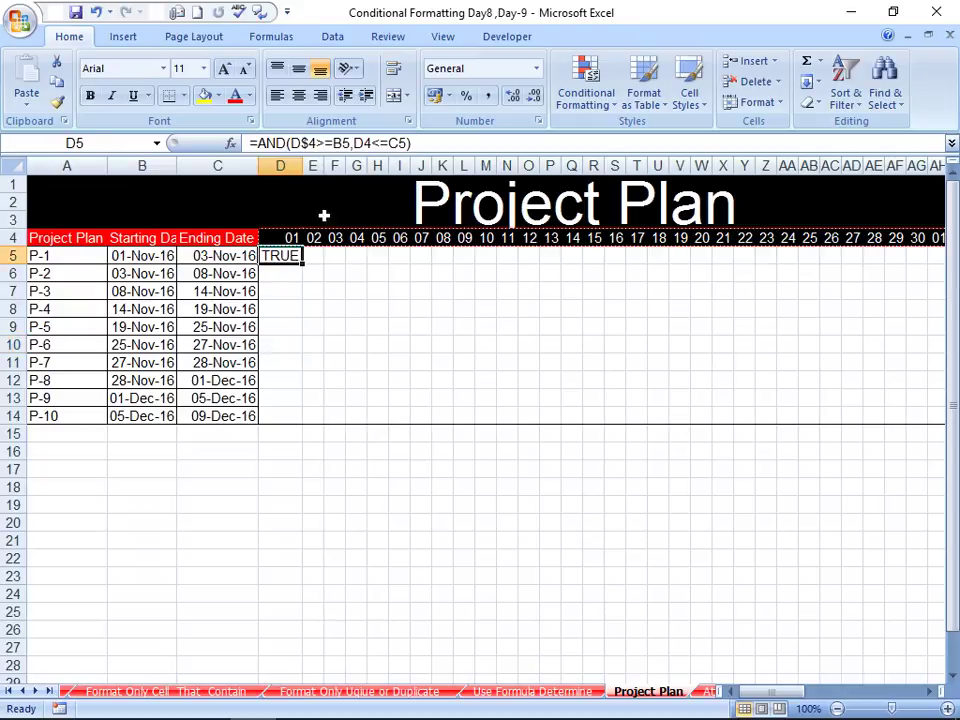
Change the formula's references to $B5 and D$4, giving =AND(D$4>=$B5,D$4<=C5).
click(341, 143)
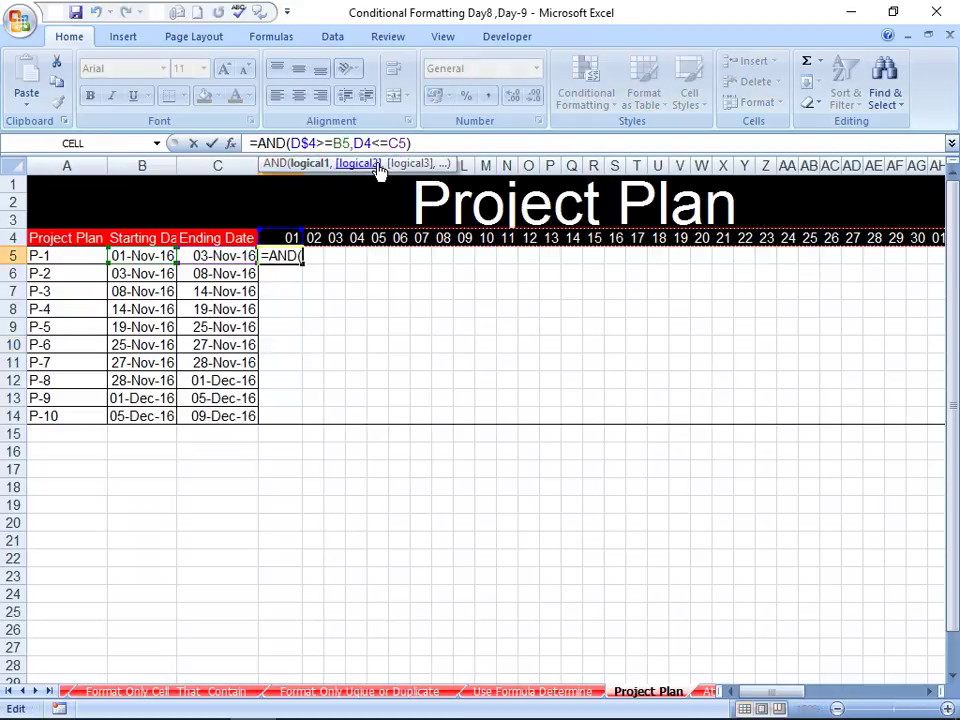
key(F4)
key(F4)
key(F4)
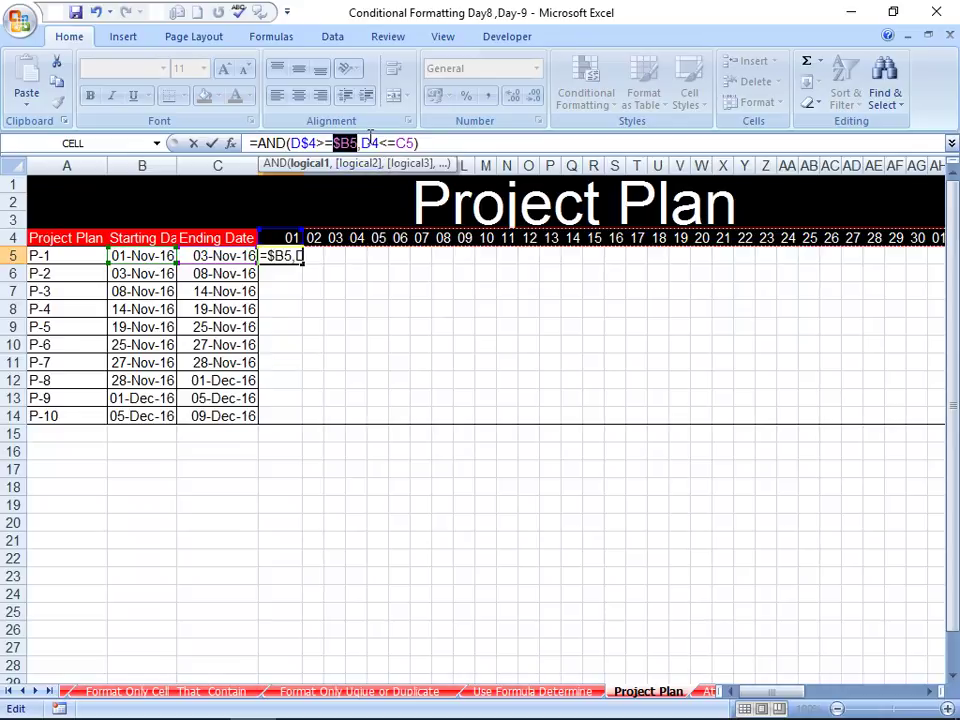
click(370, 143)
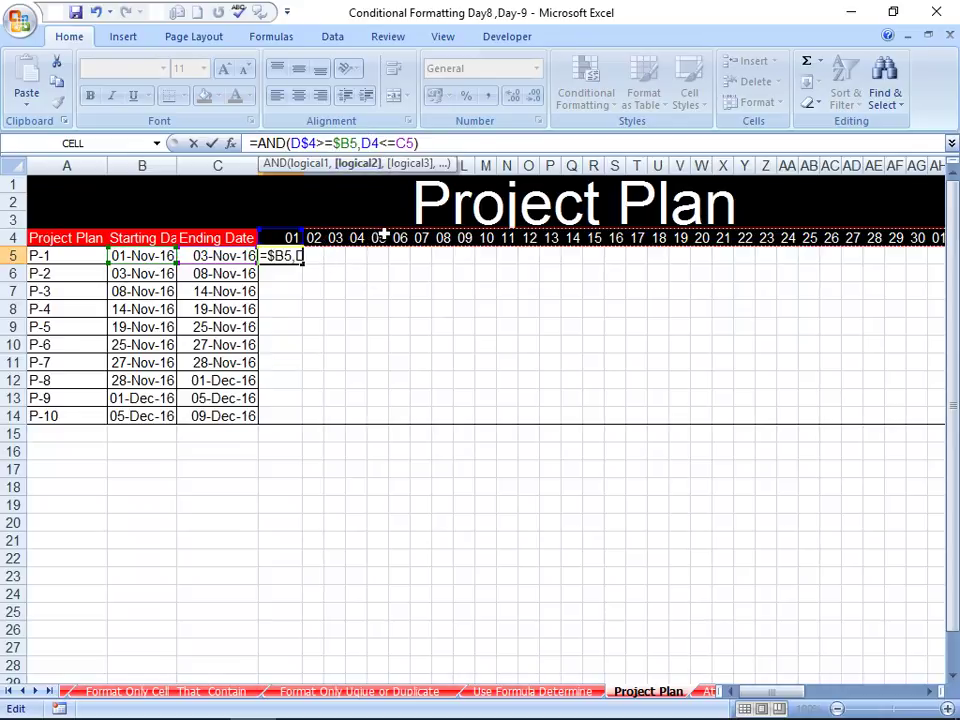
key(F4)
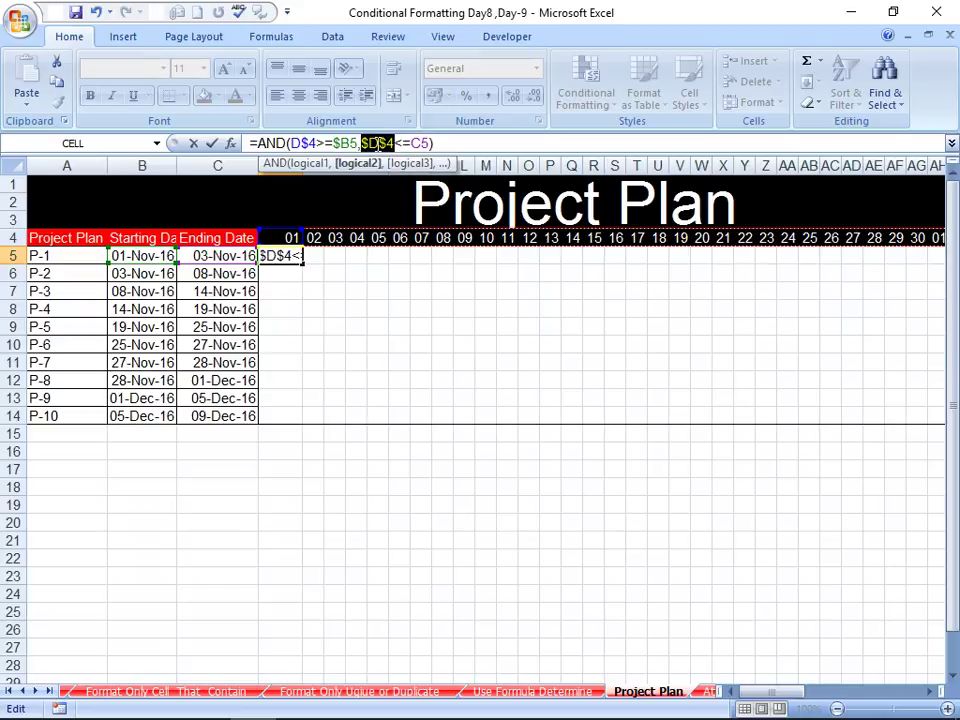
key(F4)
key(Return)
Compare D5's formula against D6 and the P-1 and P-2 ending dates.
key(Up)
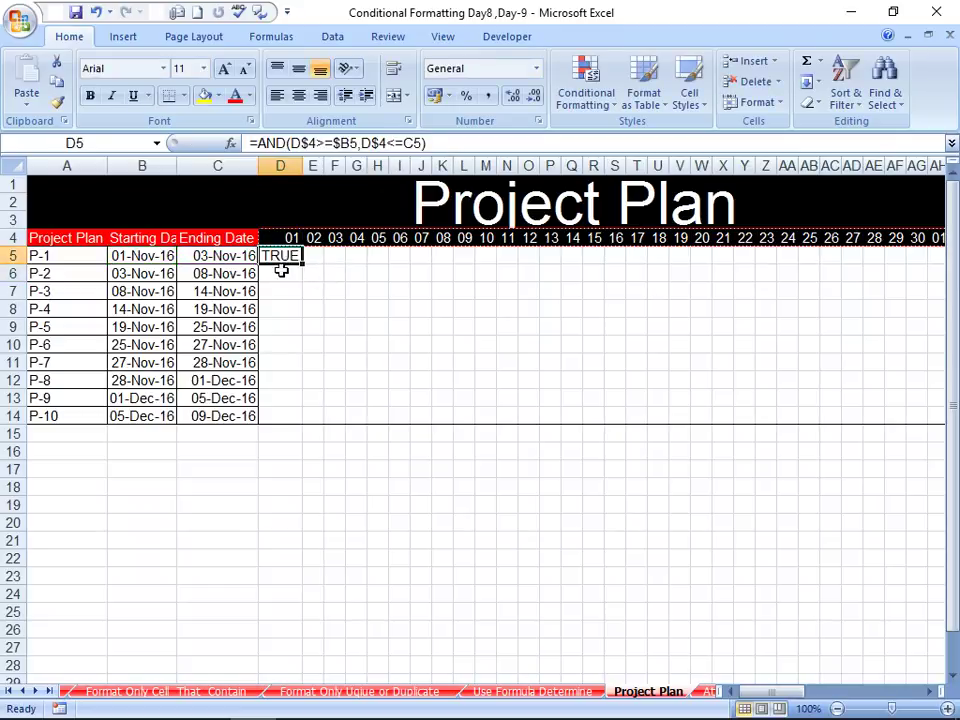
key(Down)
click(288, 255)
click(279, 276)
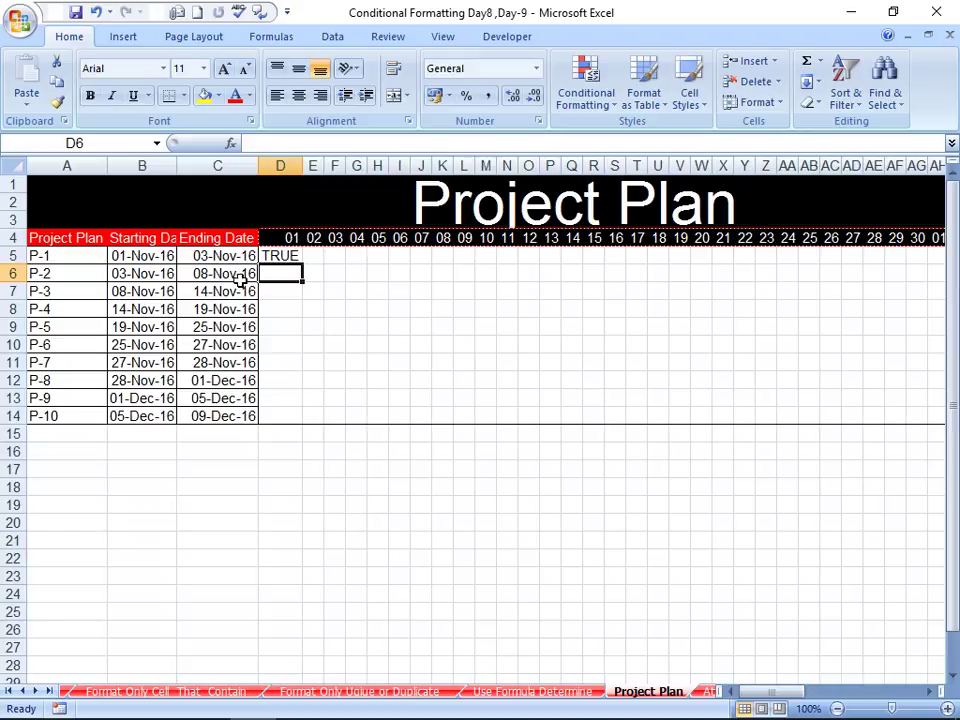
drag(240, 255, 245, 269)
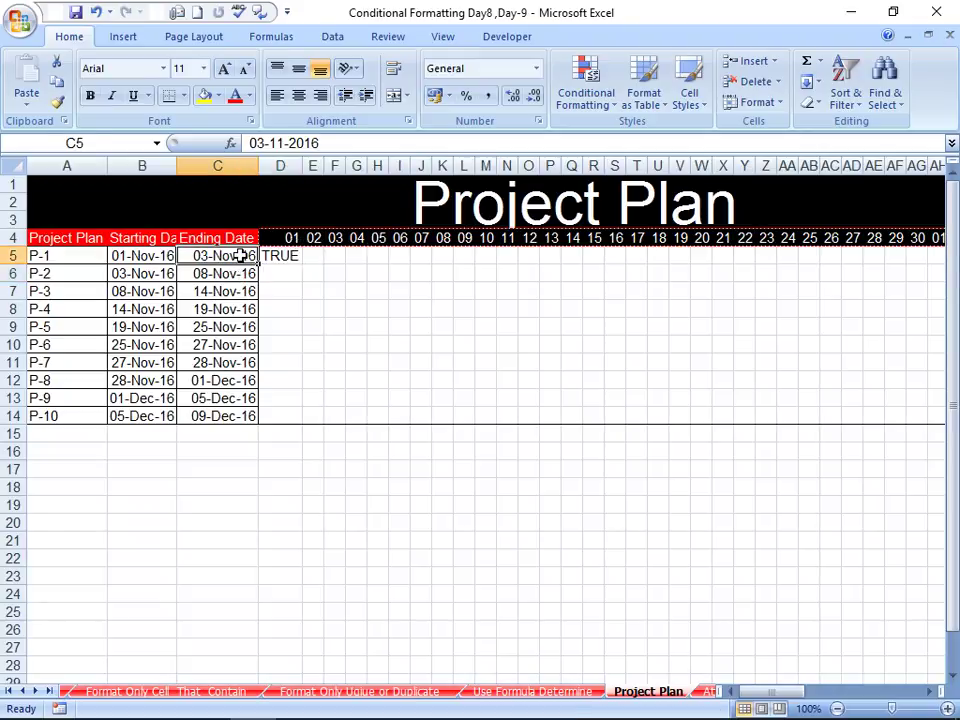
click(277, 268)
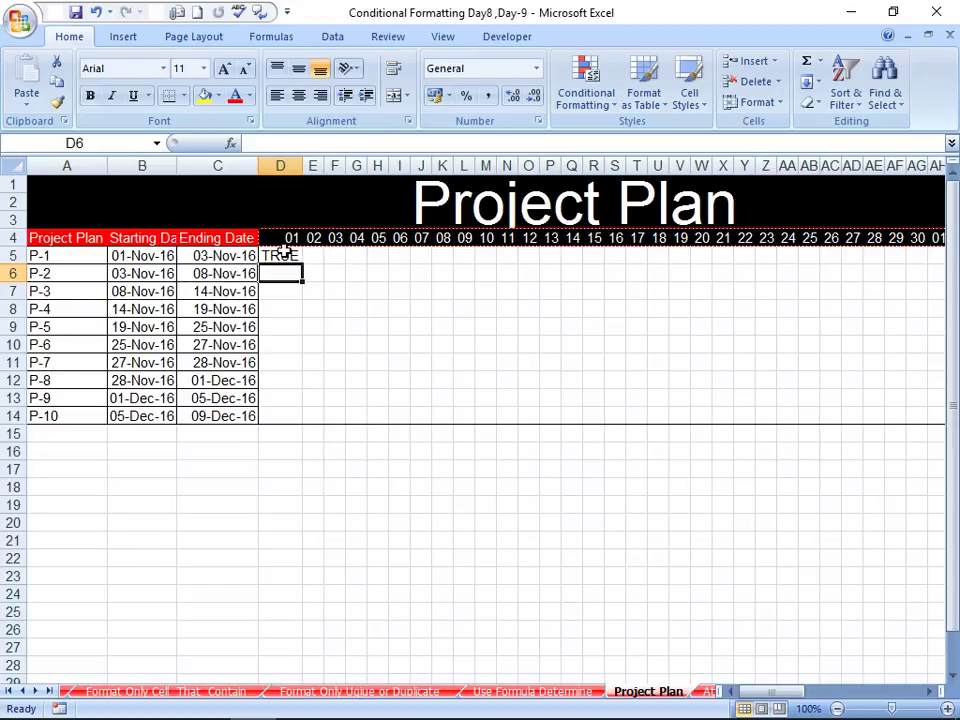
click(280, 255)
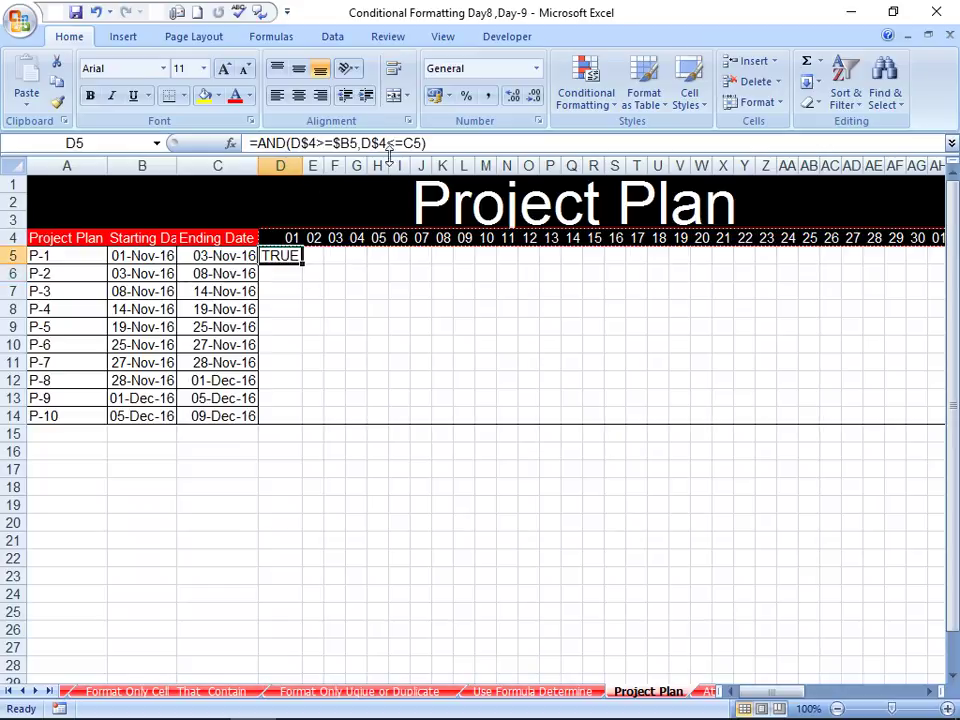
Check cells D6 through D9, then reopen D5's formula for editing.
click(297, 278)
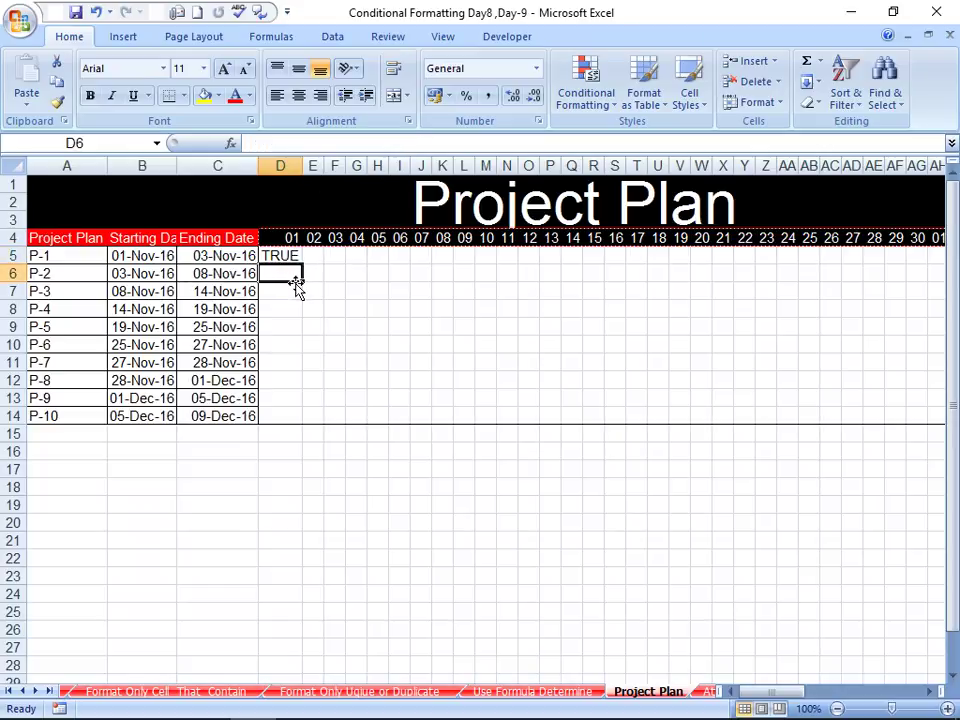
click(289, 291)
click(285, 309)
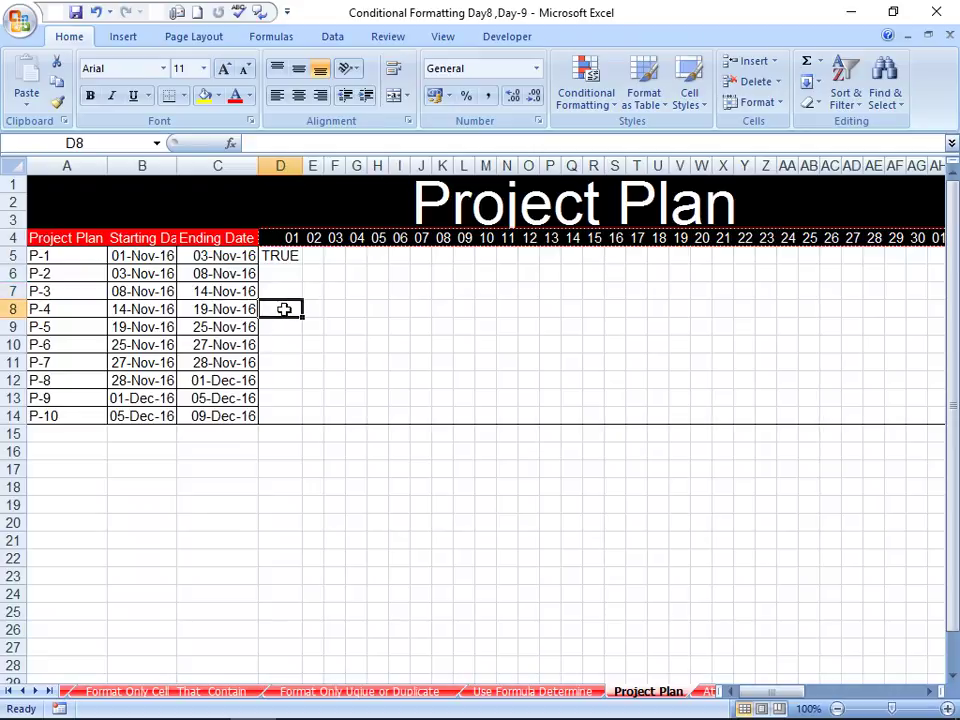
click(283, 327)
click(292, 256)
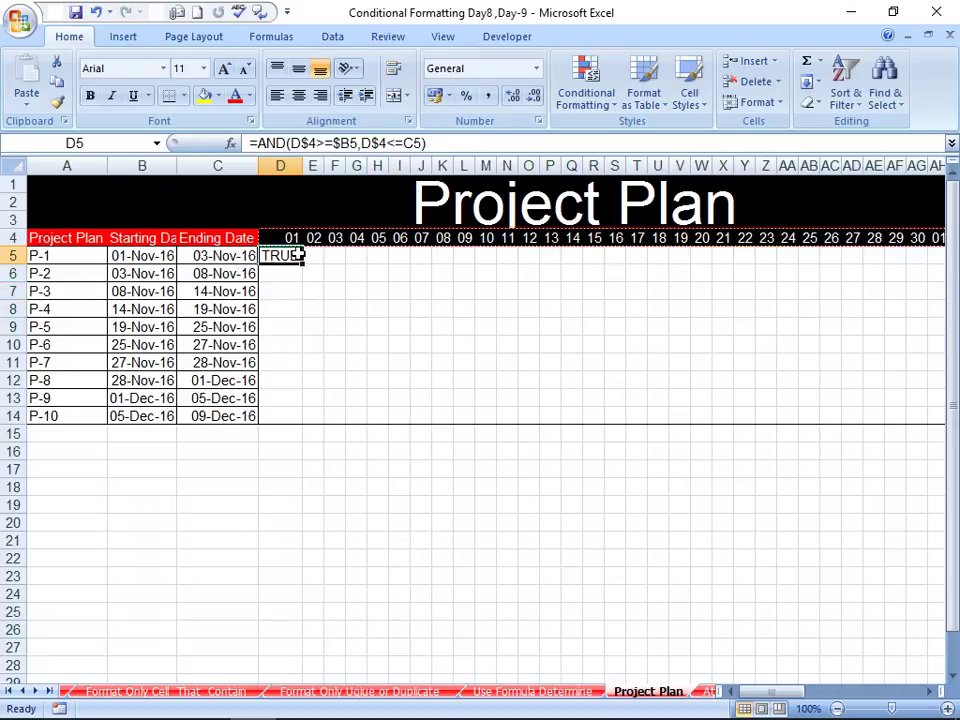
click(408, 143)
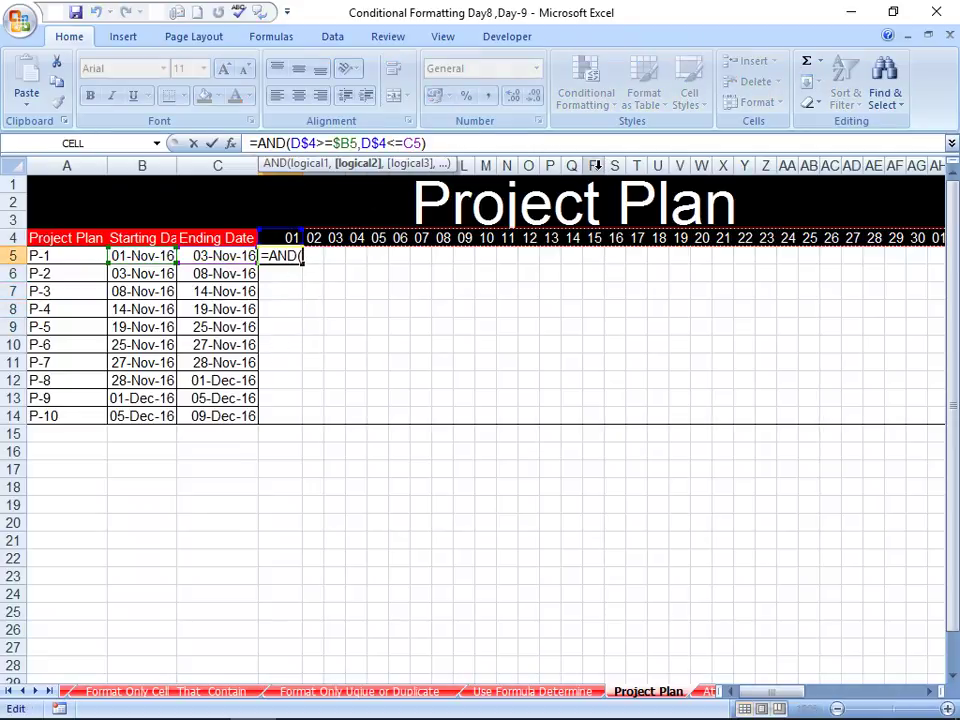
Change C5 to $C5, making the formula =AND(D$4>=$B5,D$4<=$C5).
key(F4)
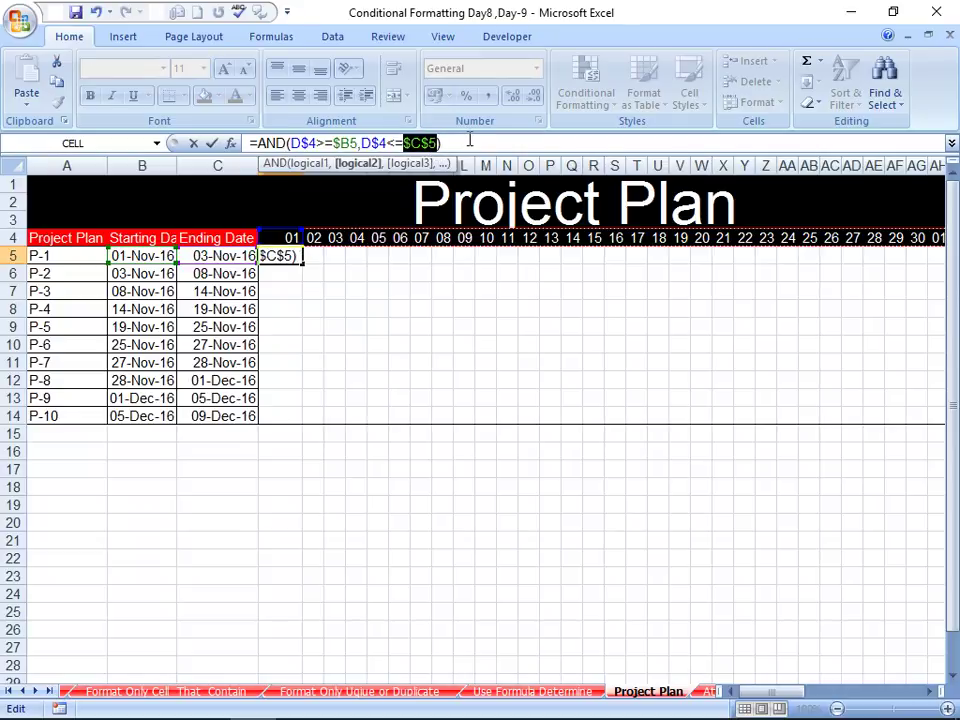
key(F4)
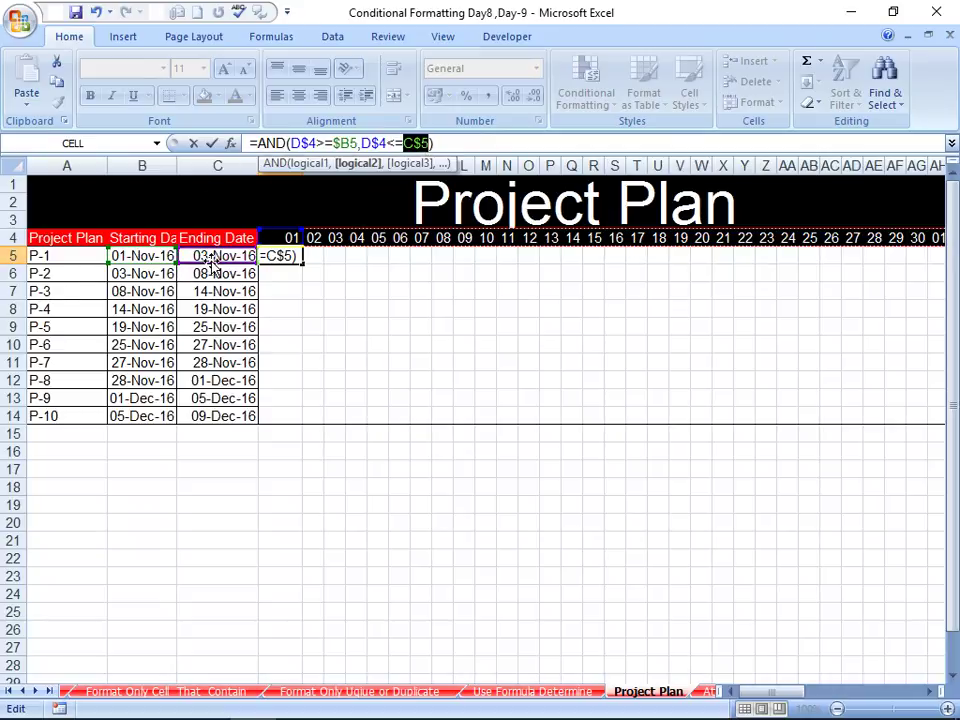
key(F4)
key(Return)
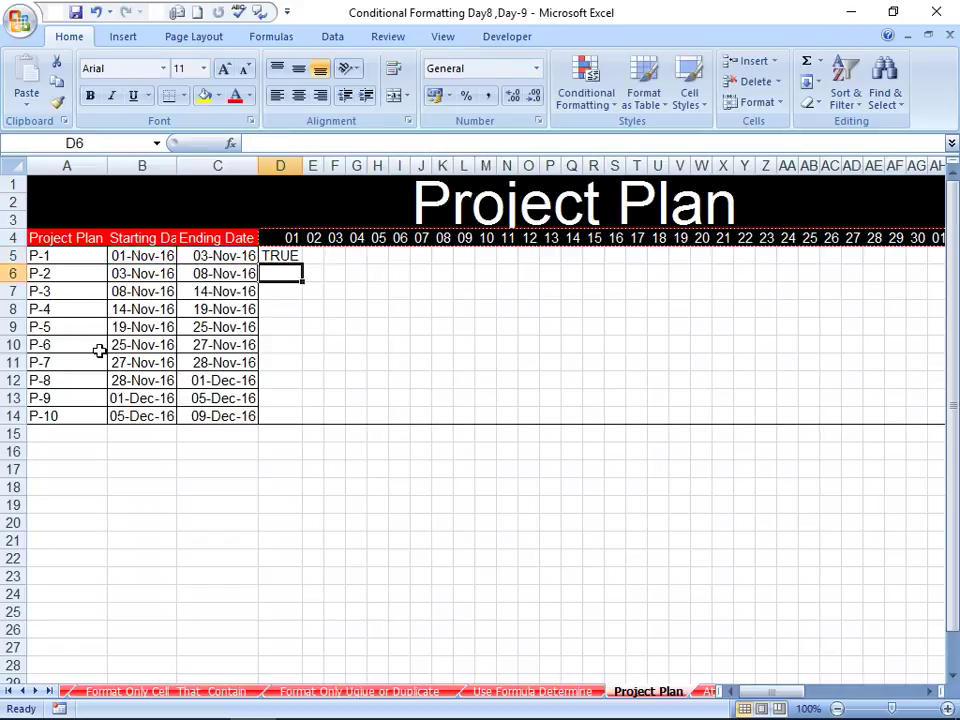
Copy the AND formula text from D5's formula bar without changing the cell.
click(270, 255)
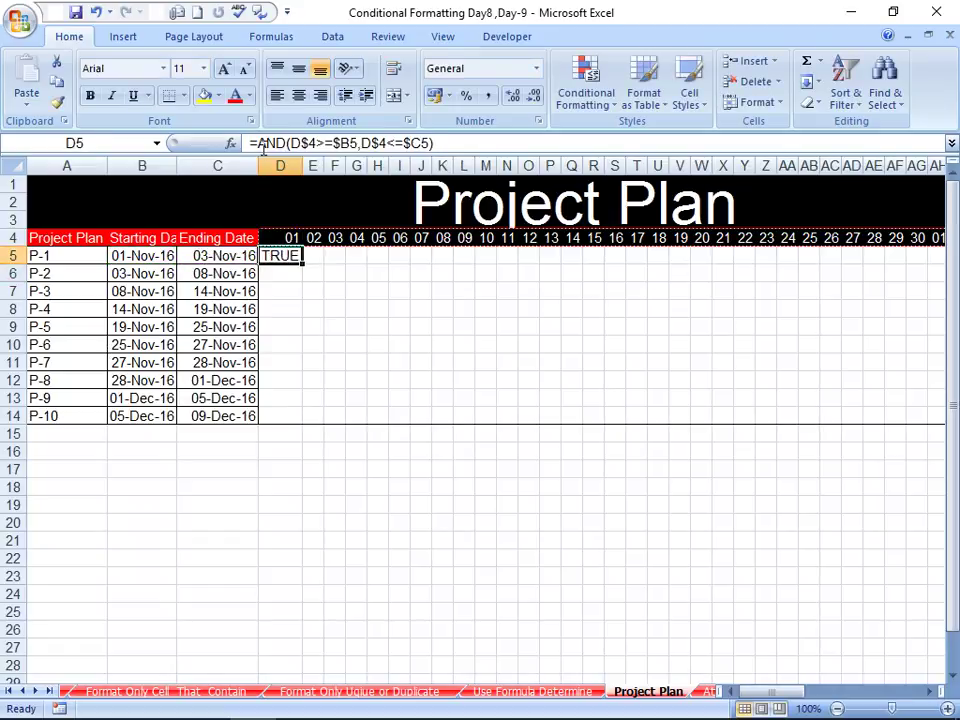
click(261, 143)
drag(261, 143, 495, 150)
right_click(428, 142)
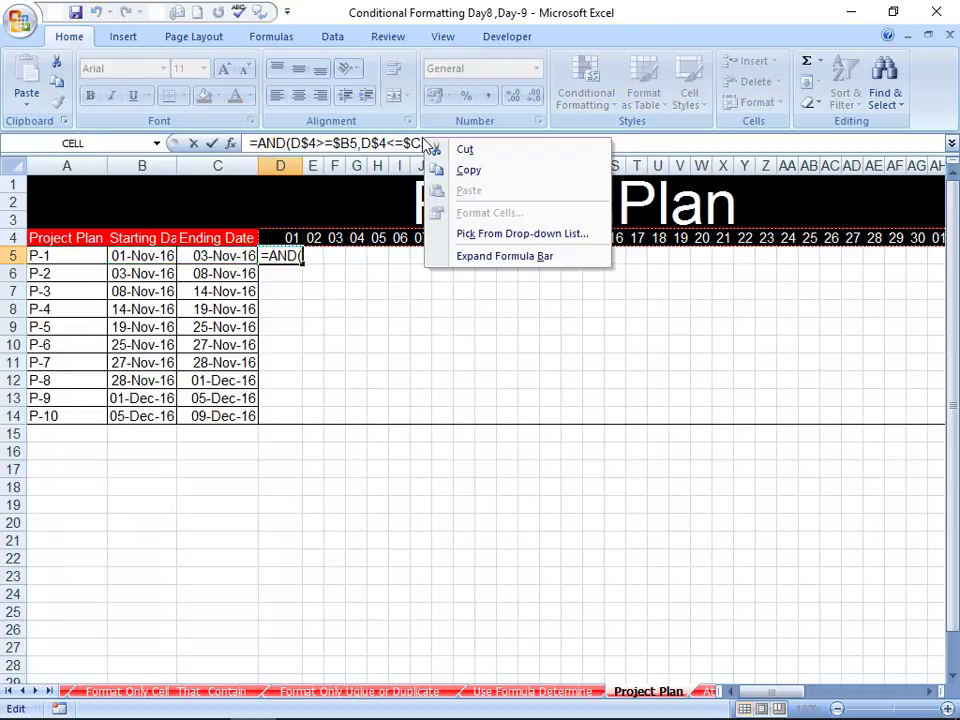
click(460, 171)
key(Escape)
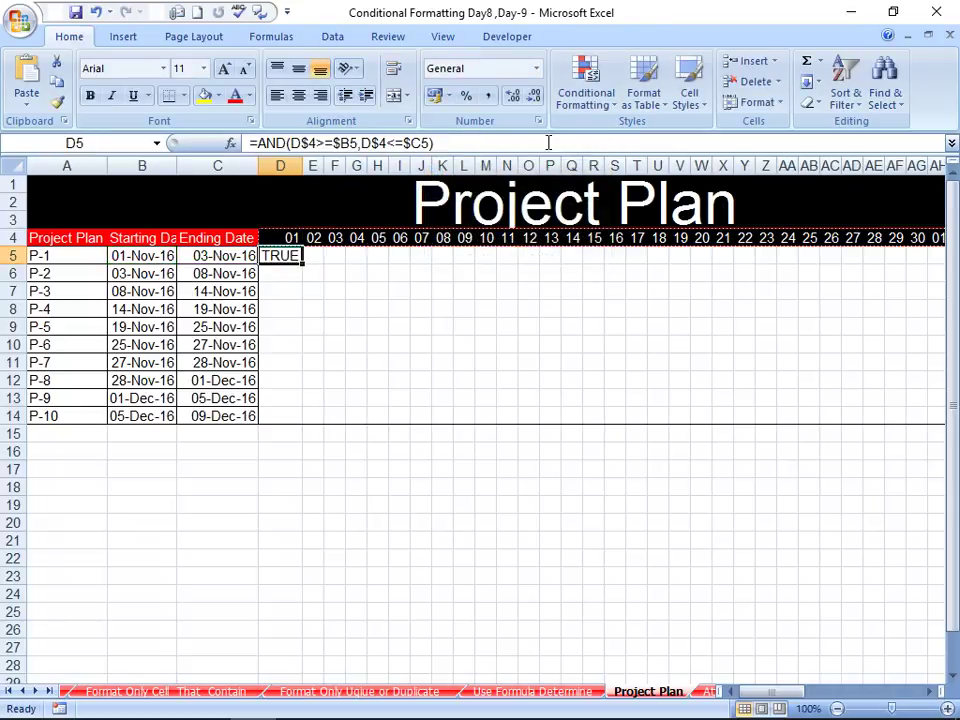
click(586, 90)
Create a formula-based rule using the pasted =AND(D$4>=$B5,D$4<=$C5) formula.
click(613, 335)
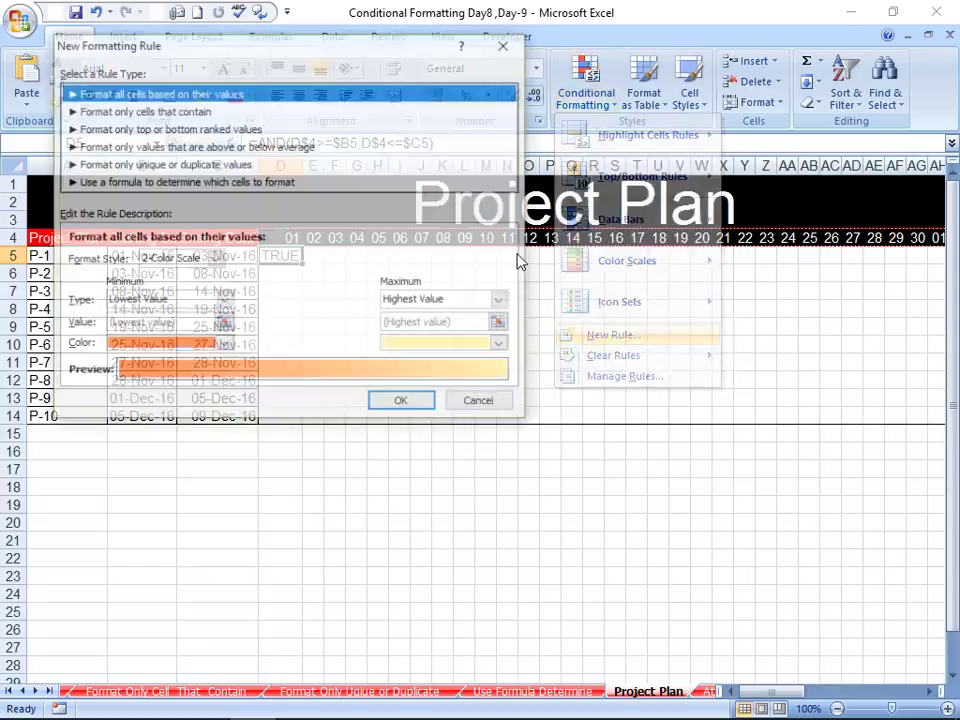
click(264, 184)
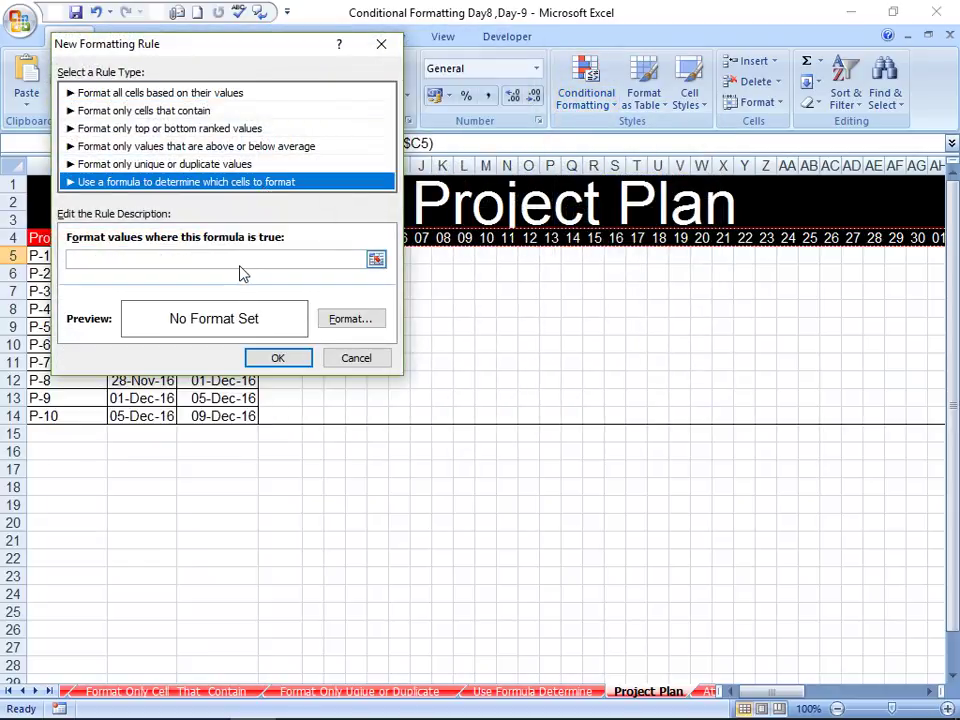
click(243, 255)
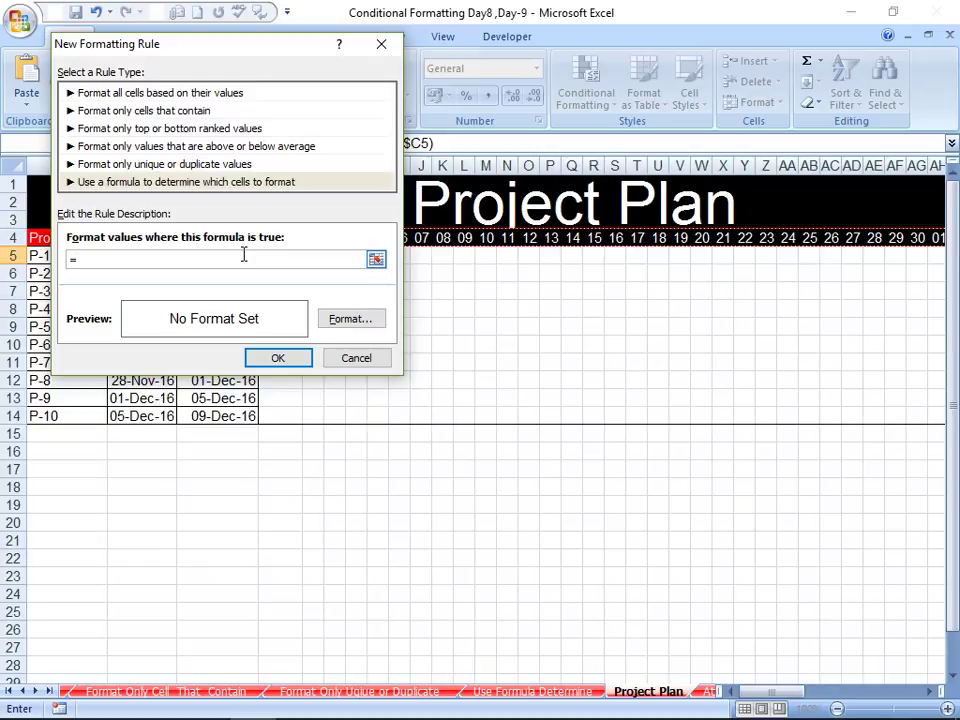
key(ctrl+v)
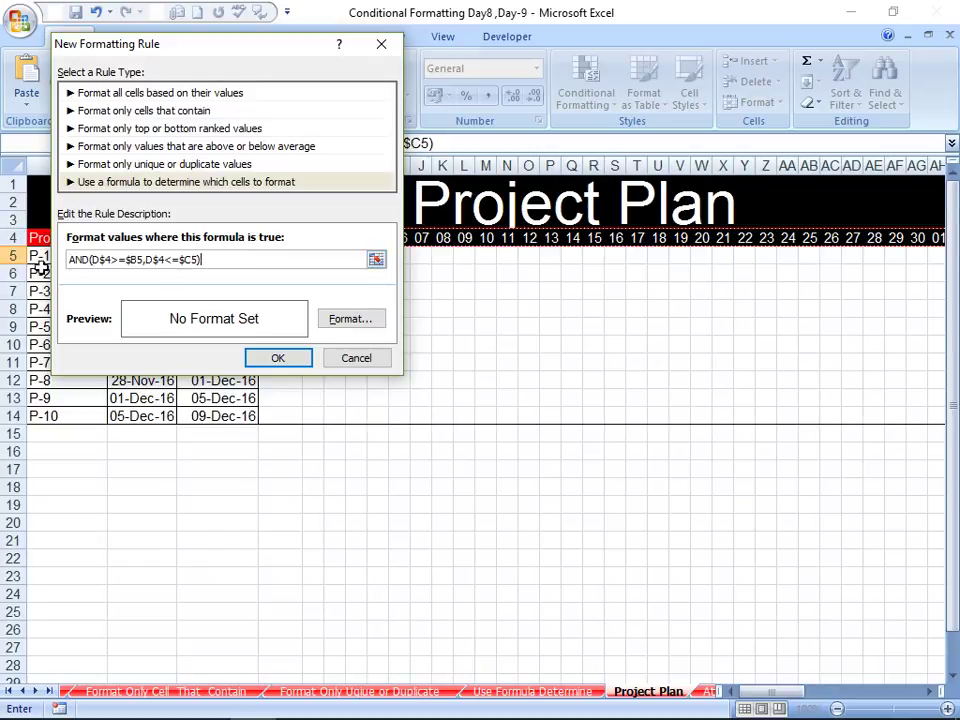
click(72, 260)
text(=)
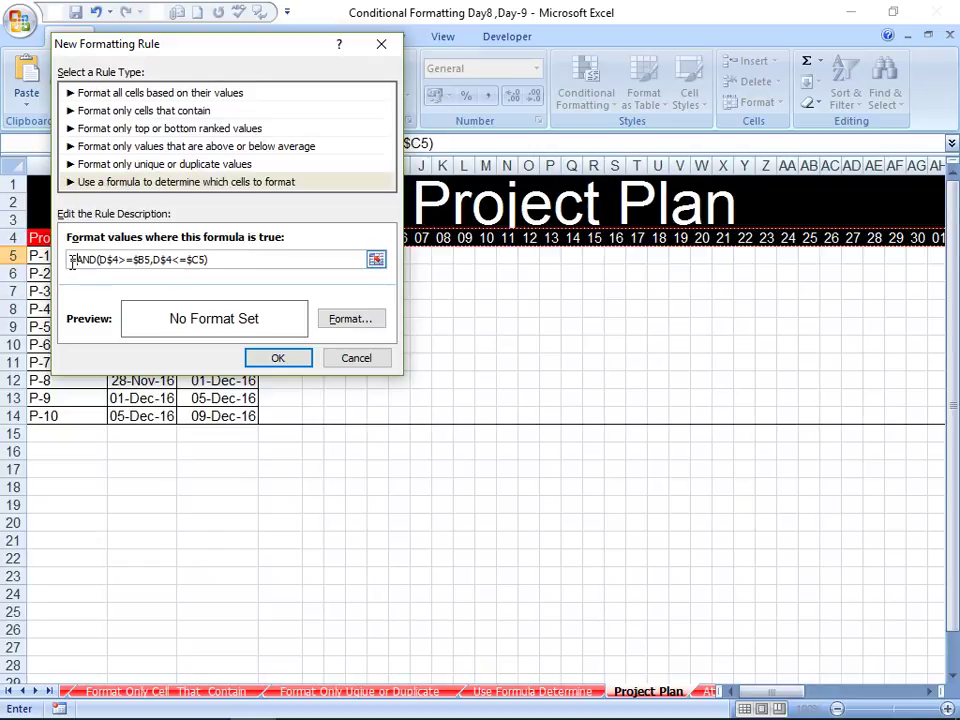
Give the rule a blue fill colour.
click(347, 322)
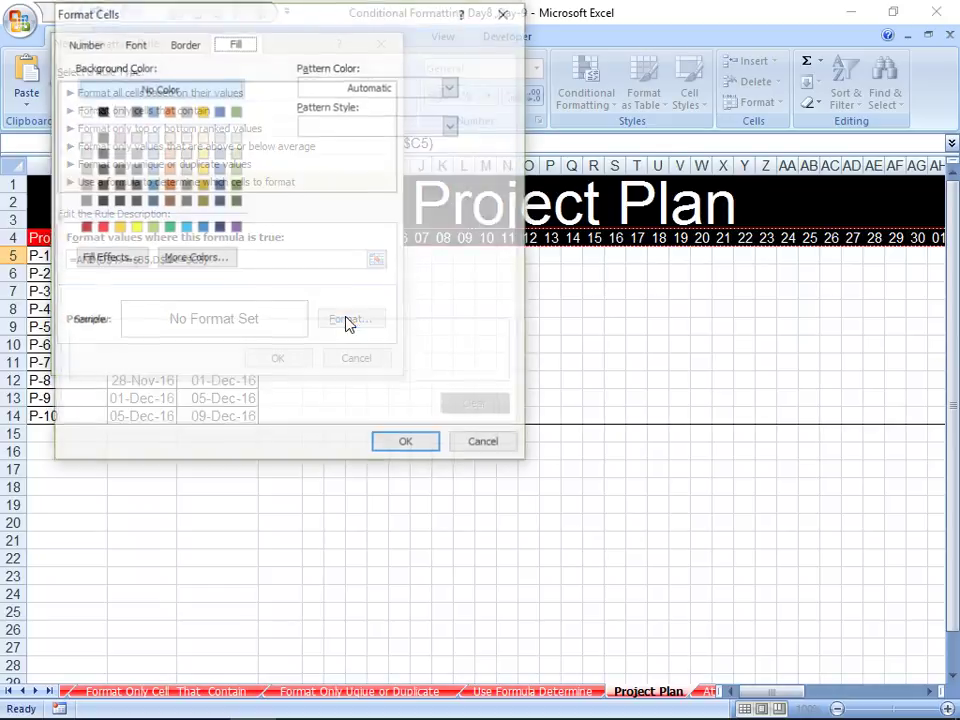
click(100, 228)
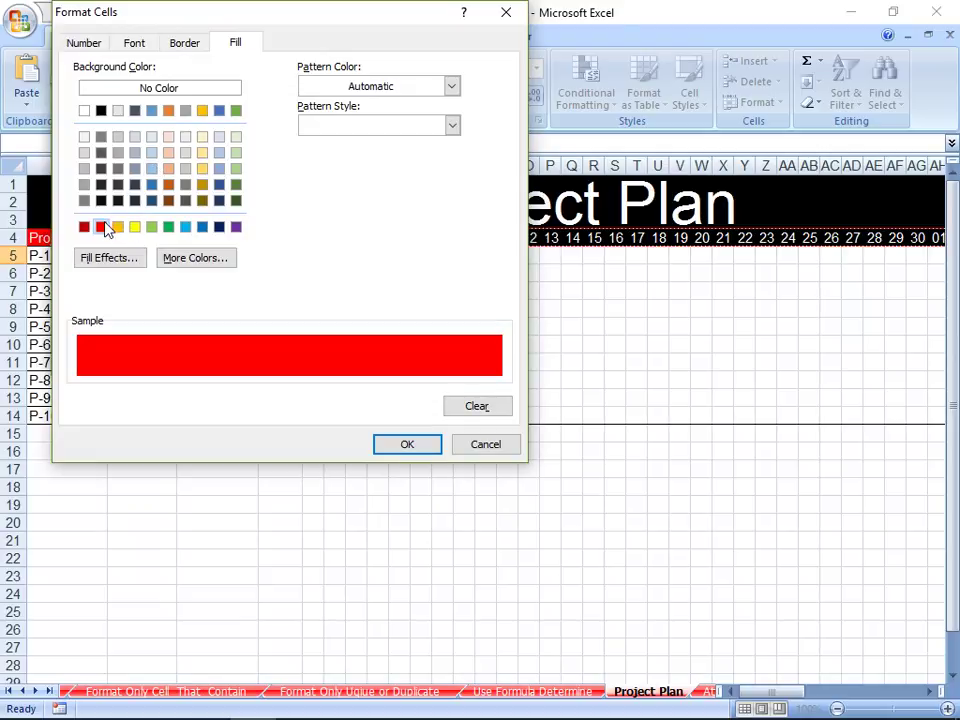
click(151, 185)
Add a red dotted outline border to the rule and confirm it.
click(190, 44)
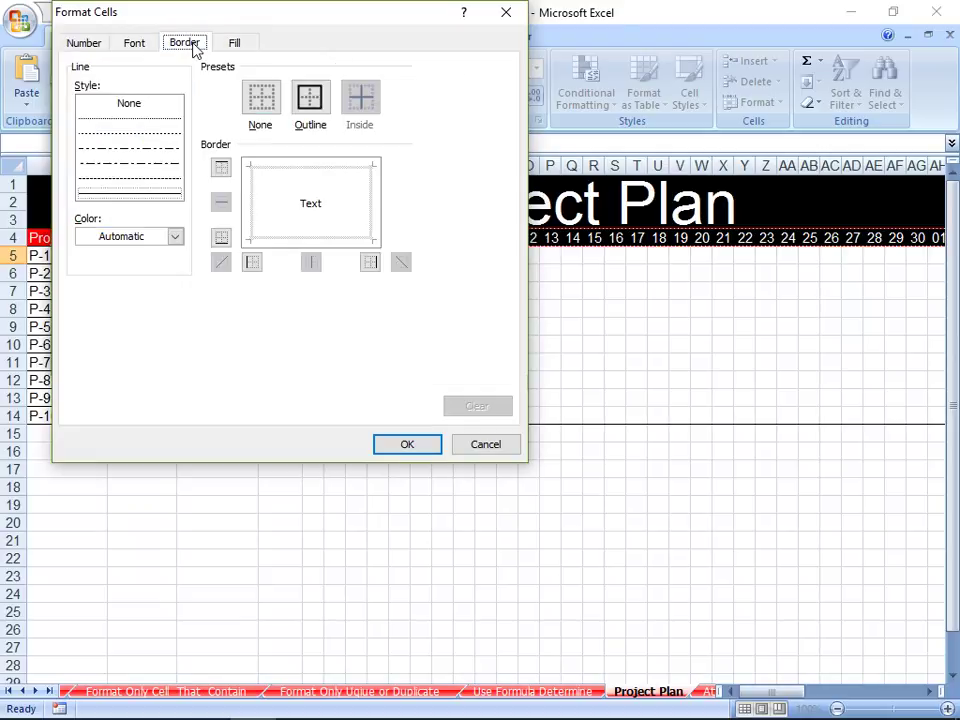
click(141, 189)
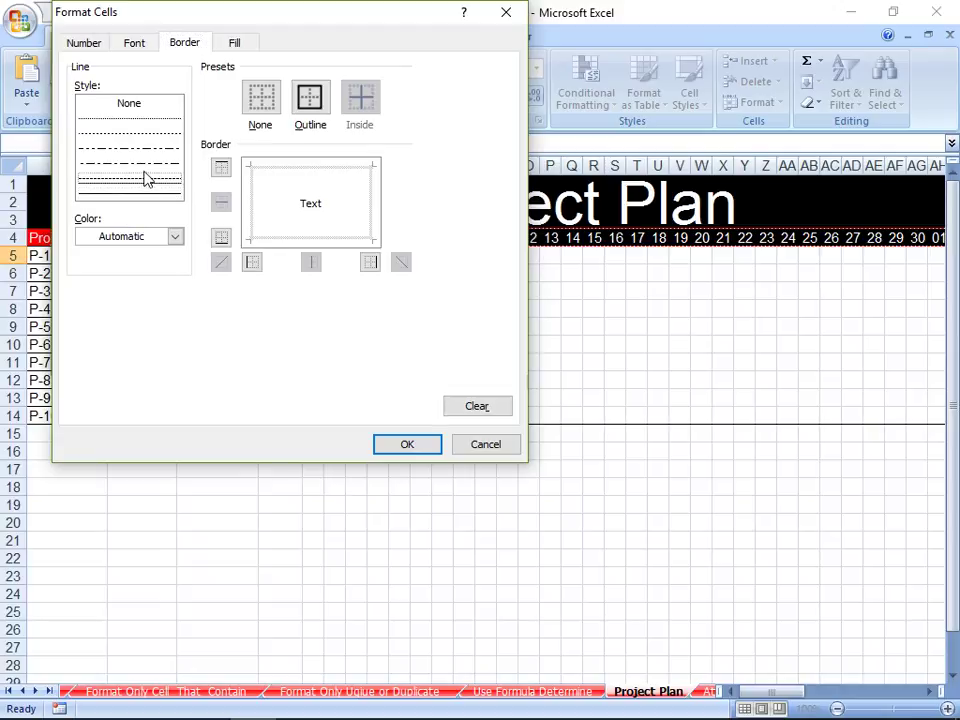
click(175, 236)
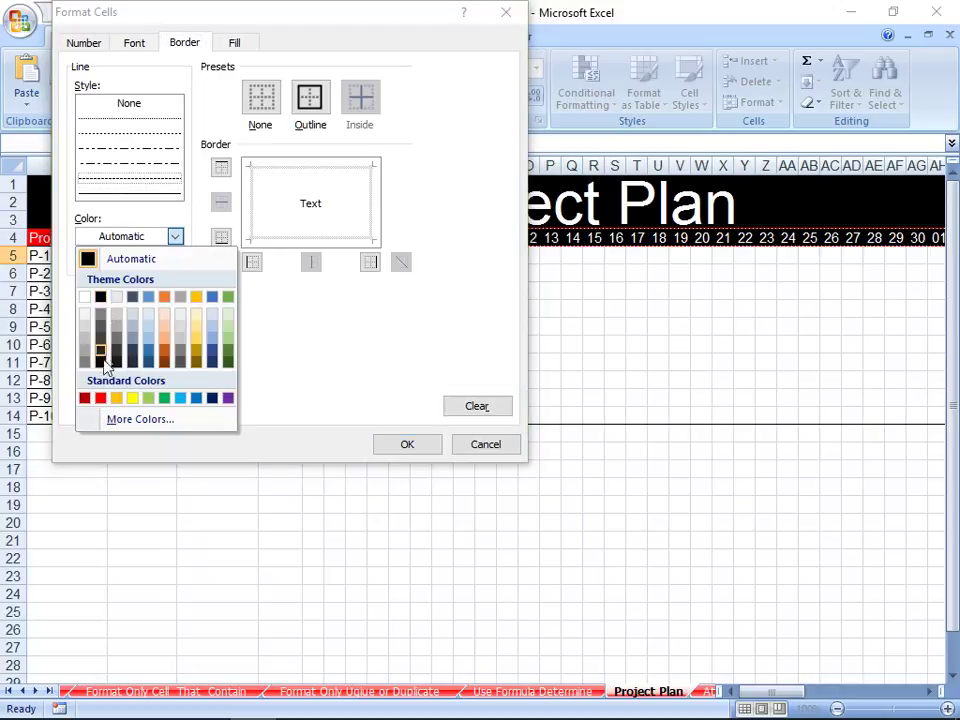
click(100, 398)
click(321, 105)
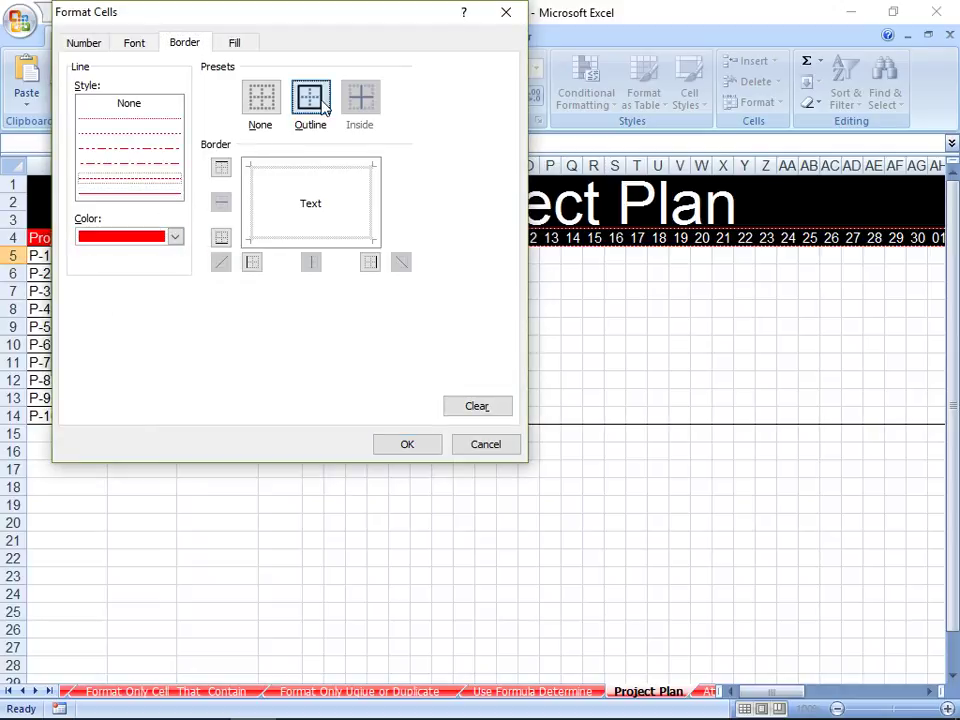
click(408, 445)
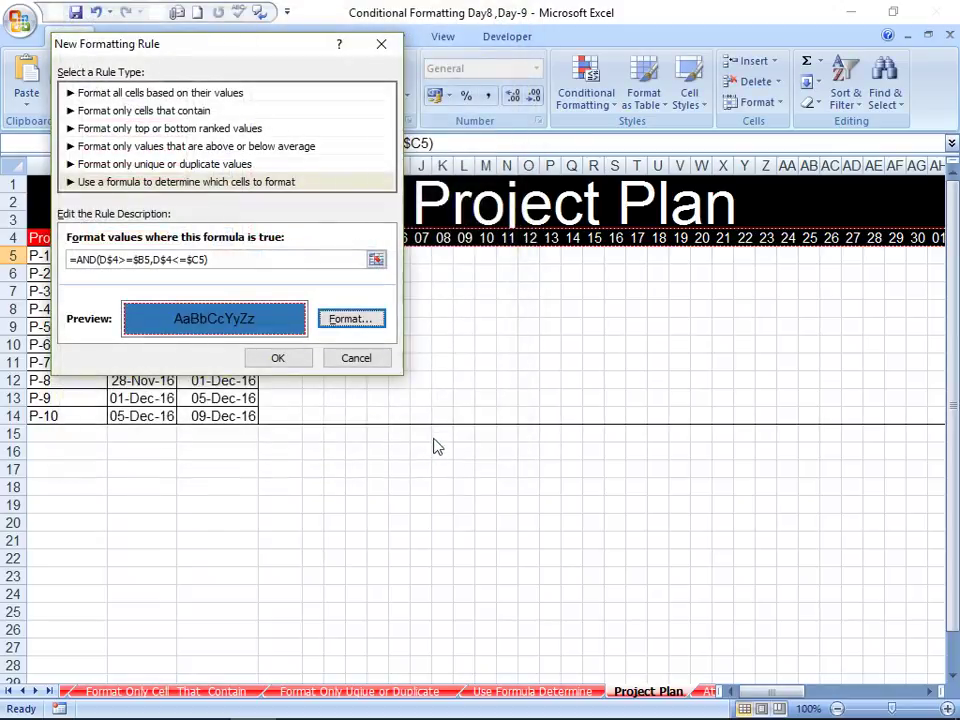
click(289, 362)
click(290, 366)
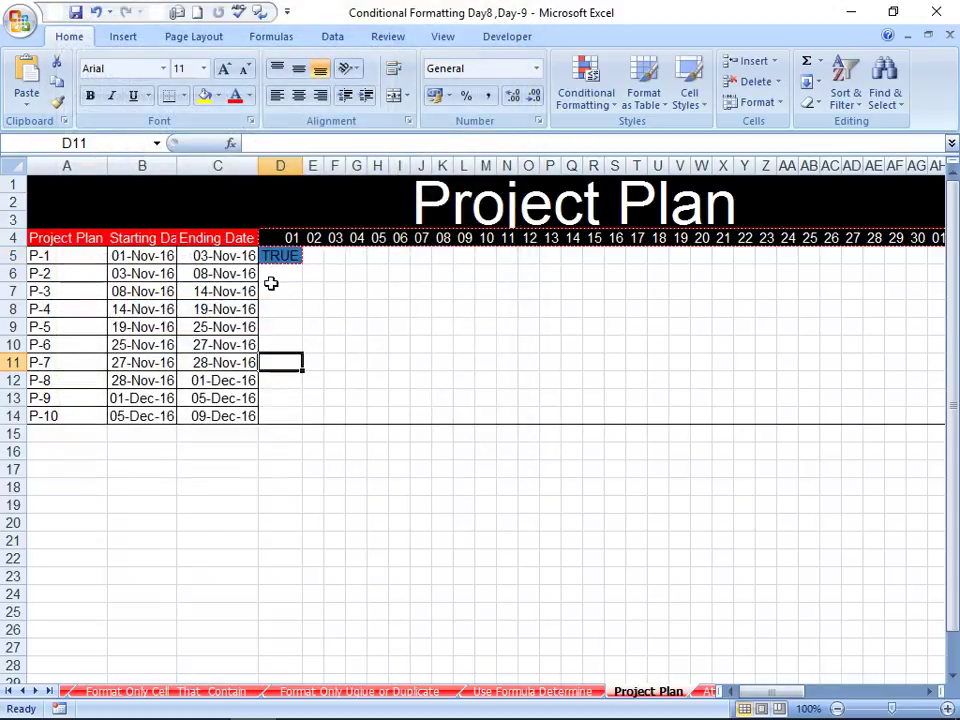
Paint D5's bar formatting over D5:AH14 and clear D5's test formula.
click(285, 255)
click(57, 104)
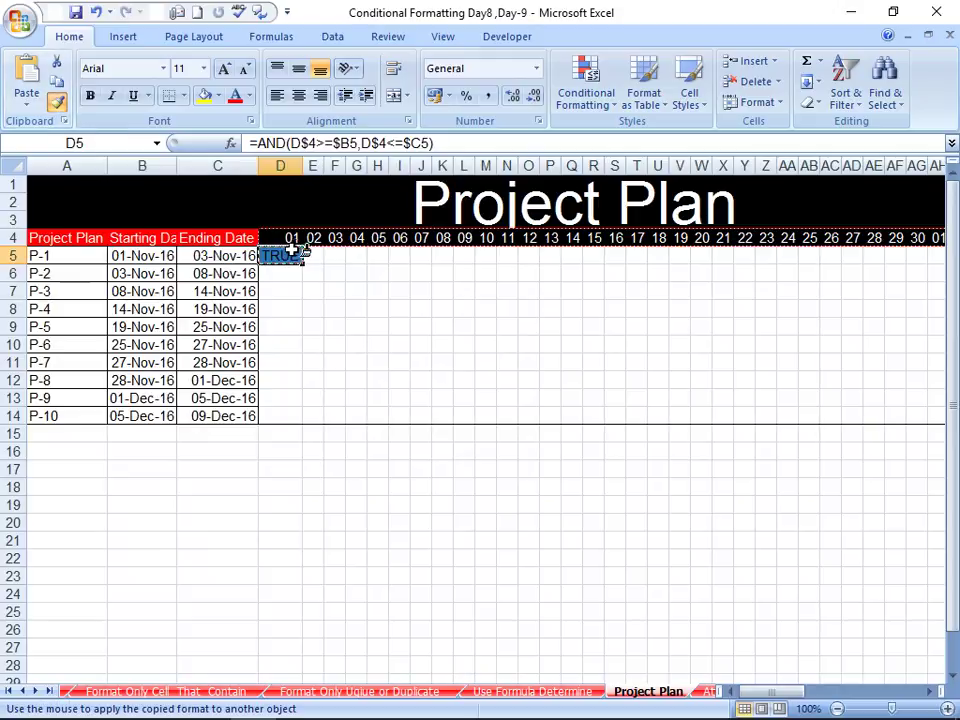
mouse_move(280, 255)
mouse_down()
mouse_move(955, 390)
mouse_move(846, 420)
mouse_up()
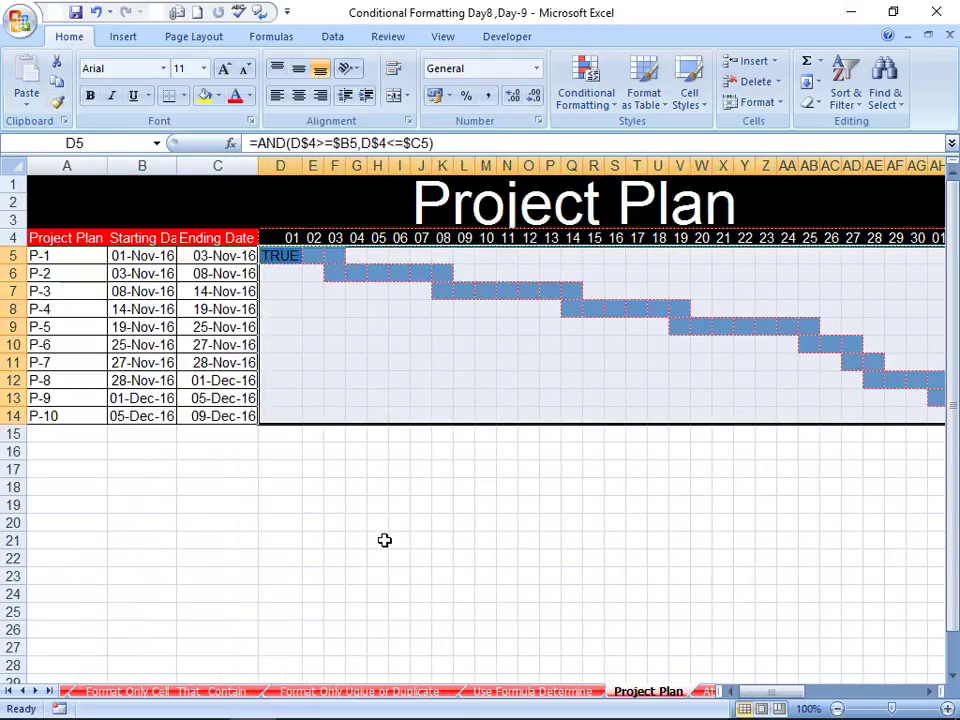
click(283, 257)
key(Delete)
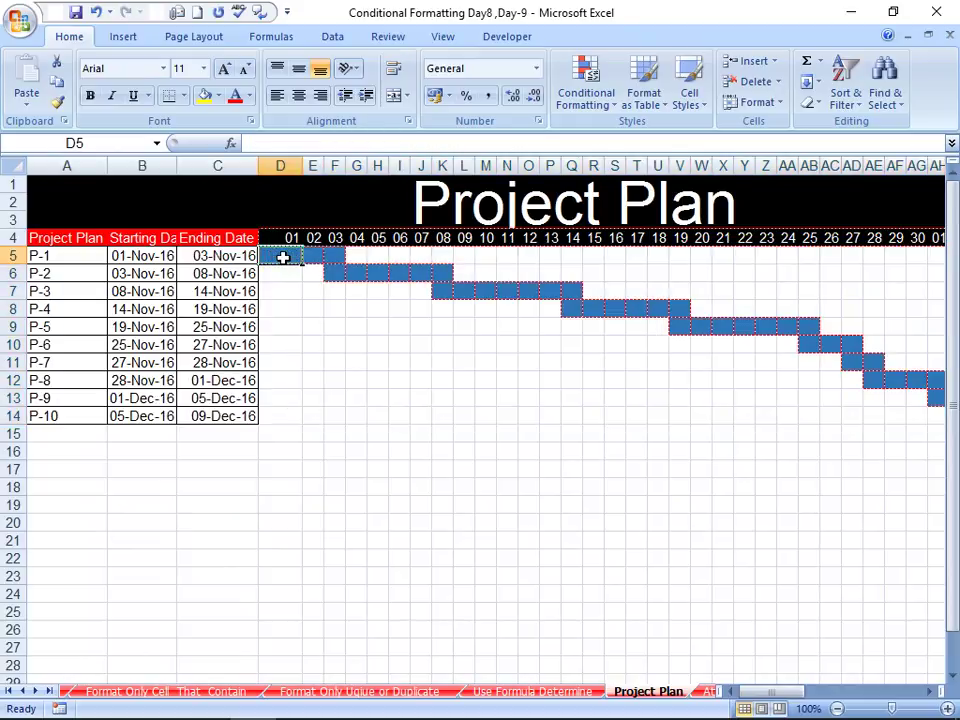
Change P-1's ending date in C5 to 08-Nov-16.
click(191, 255)
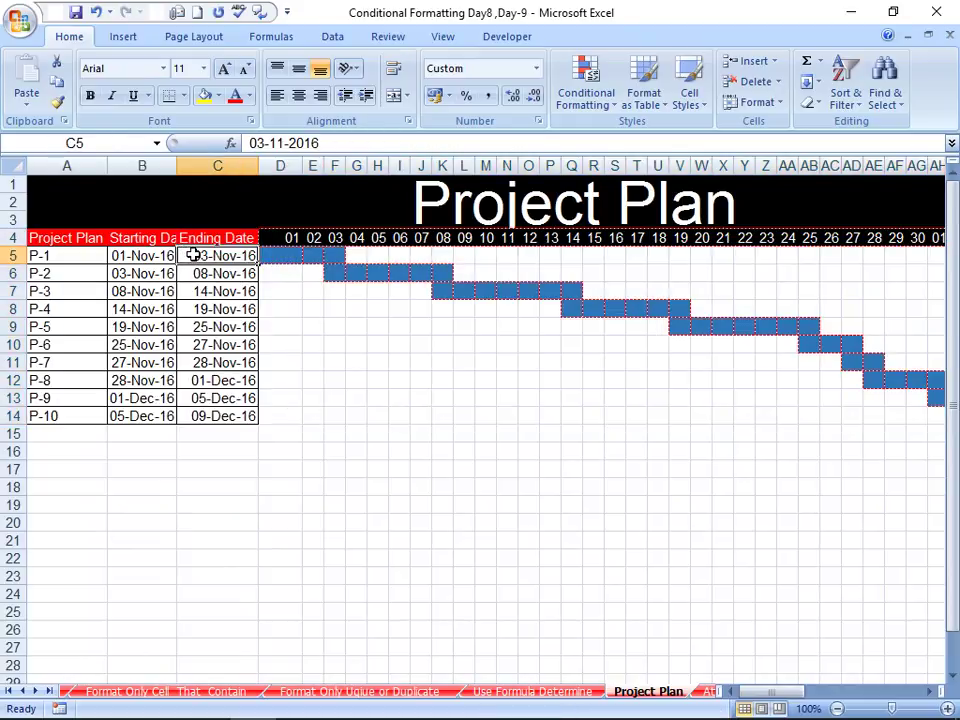
double_click(193, 255)
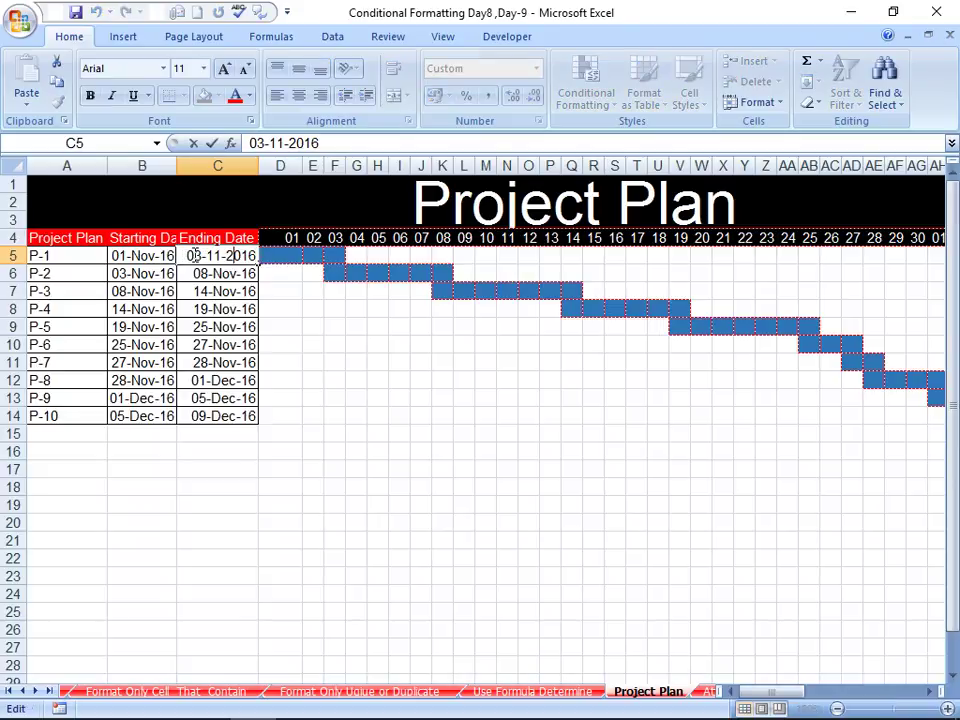
key(Delete)
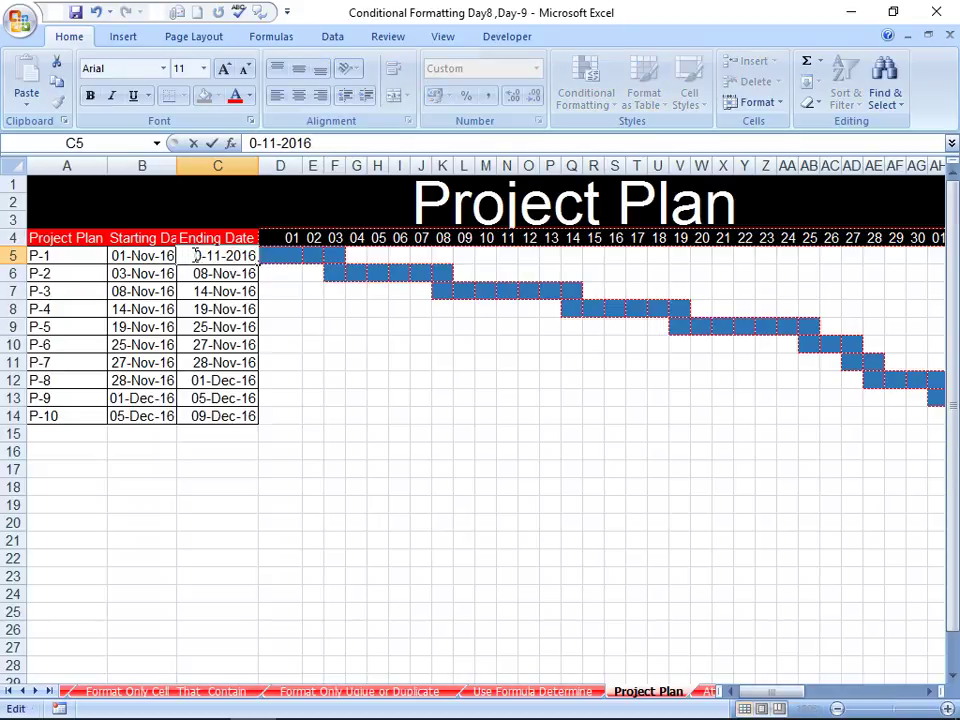
text(8)
key(Return)
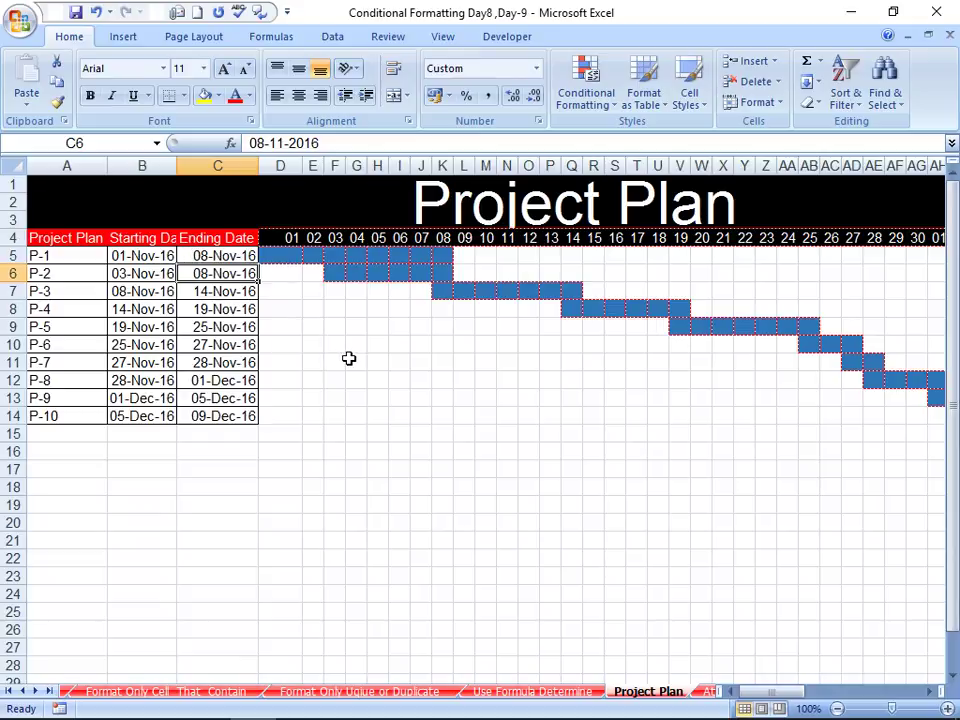
click(155, 280)
Change P-2's starting date in B6 to 07-Nov-16.
double_click(155, 284)
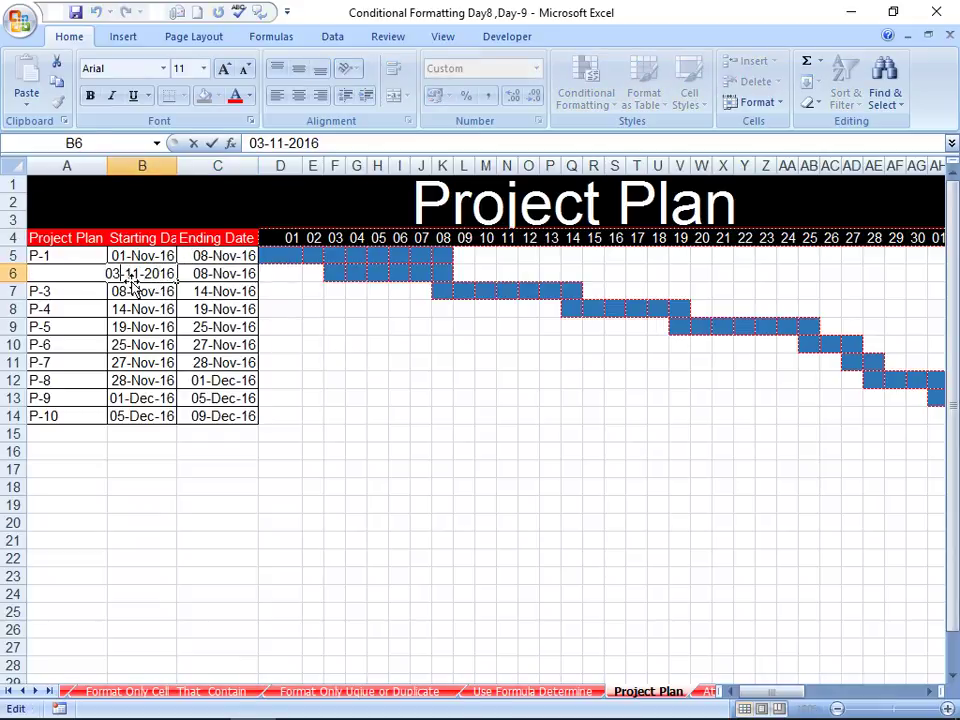
key(BackSpace)
text(7)
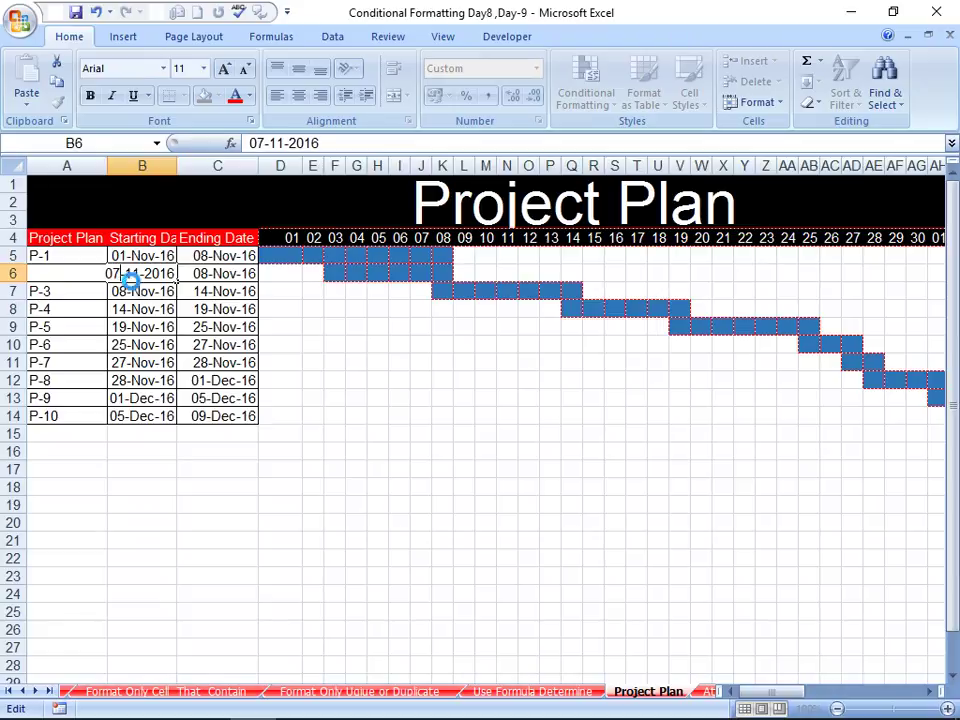
key(Return)
Change P-2's ending date in C6 to 21-Nov-16 and review the bars.
key(Up)
key(Right)
key(F2)
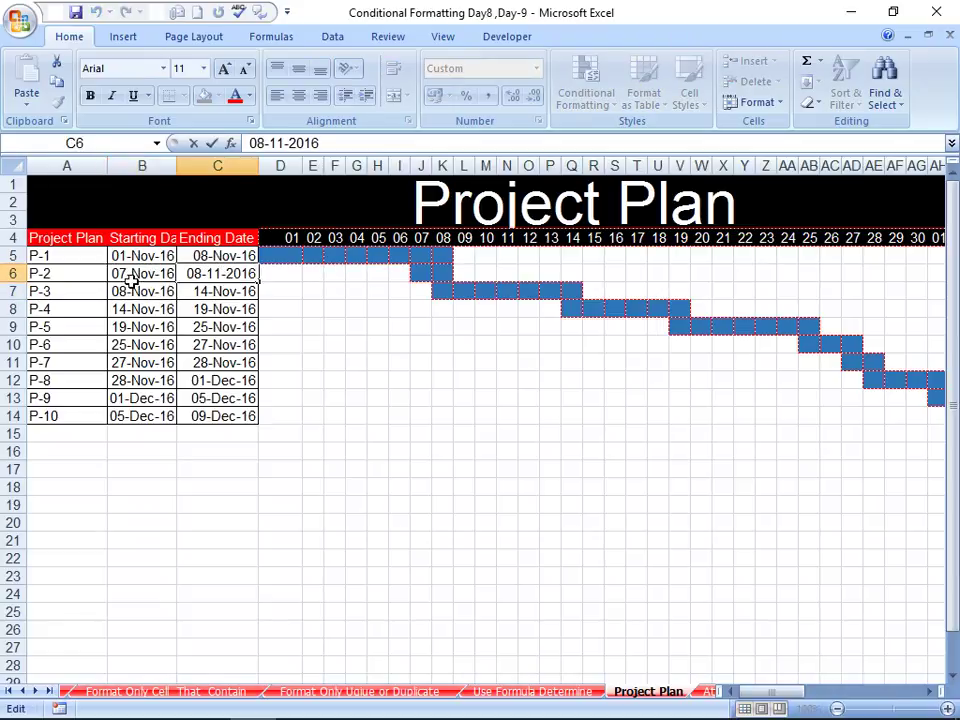
key(BackSpace)
key(BackSpace)
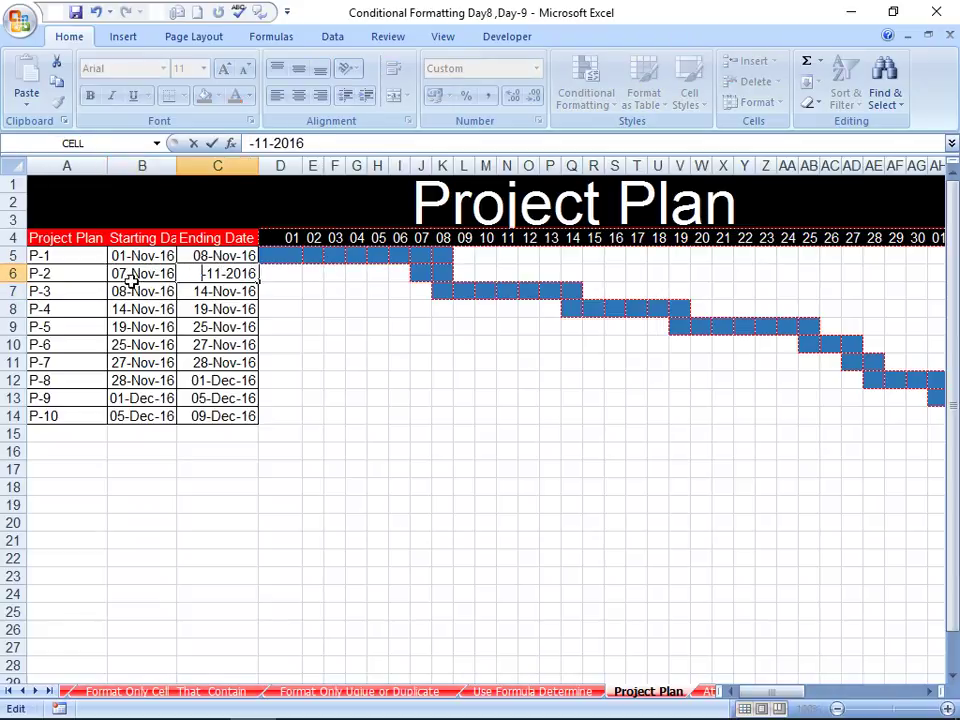
text(21)
key(Return)
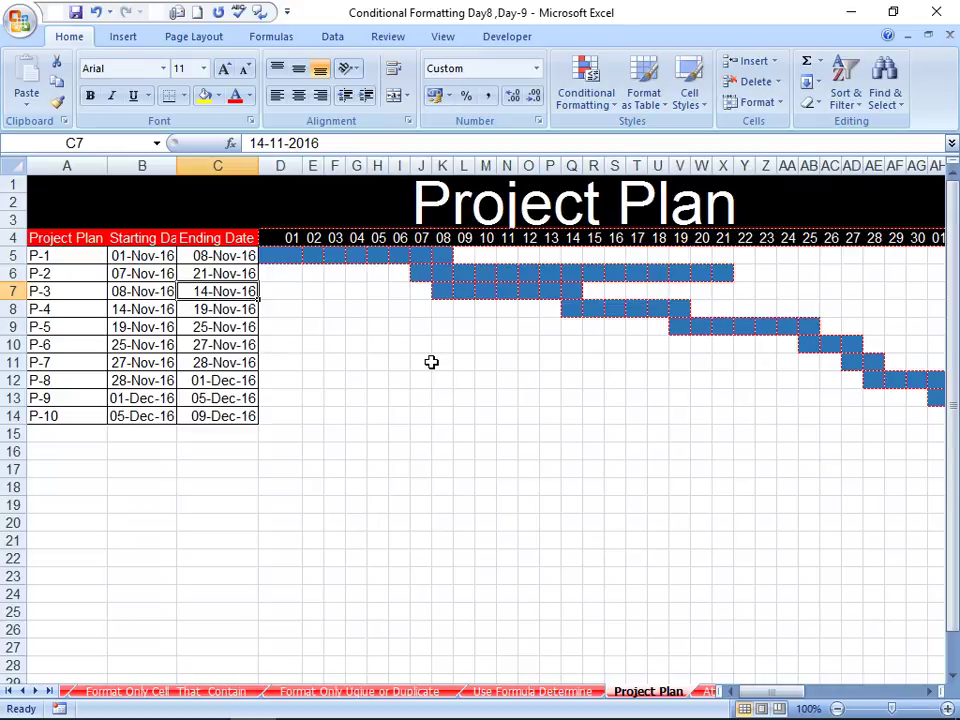
ctrl+scroll(279, 374, down, 1)
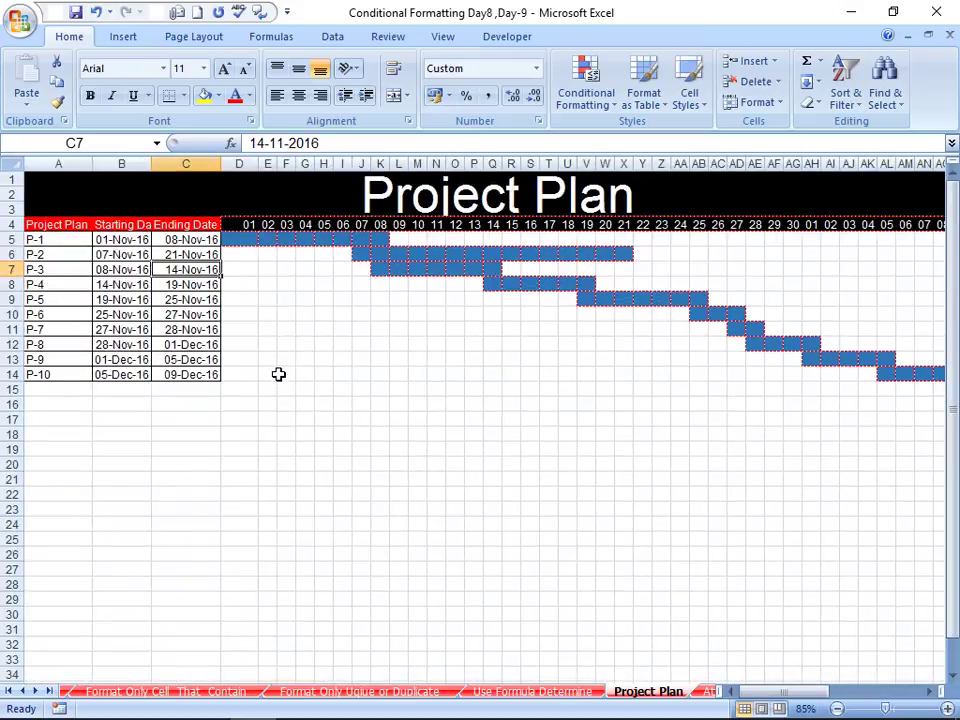
ctrl+scroll(279, 377, up, 1)
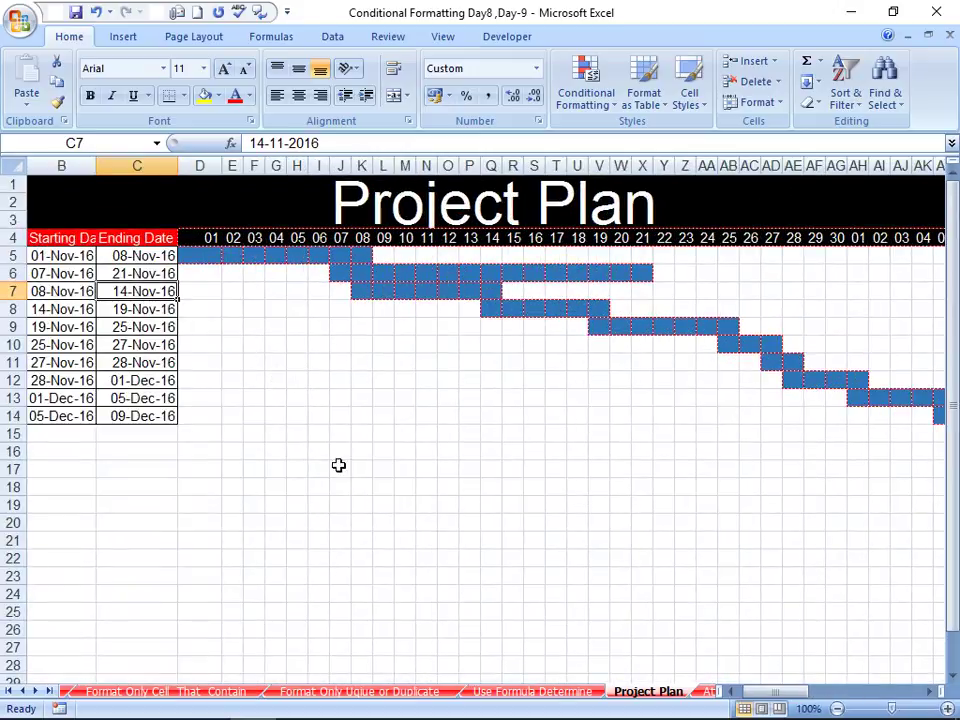
drag(785, 691, 770, 691)
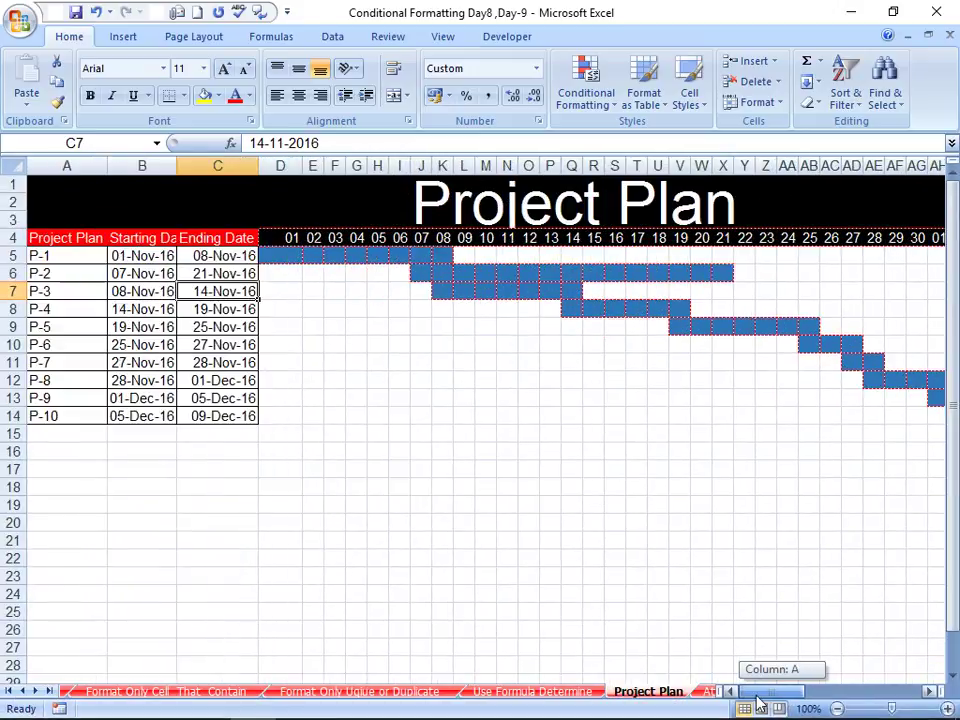
Check the header dates, then enter =D4+1 in E4.
click(312, 238)
click(334, 238)
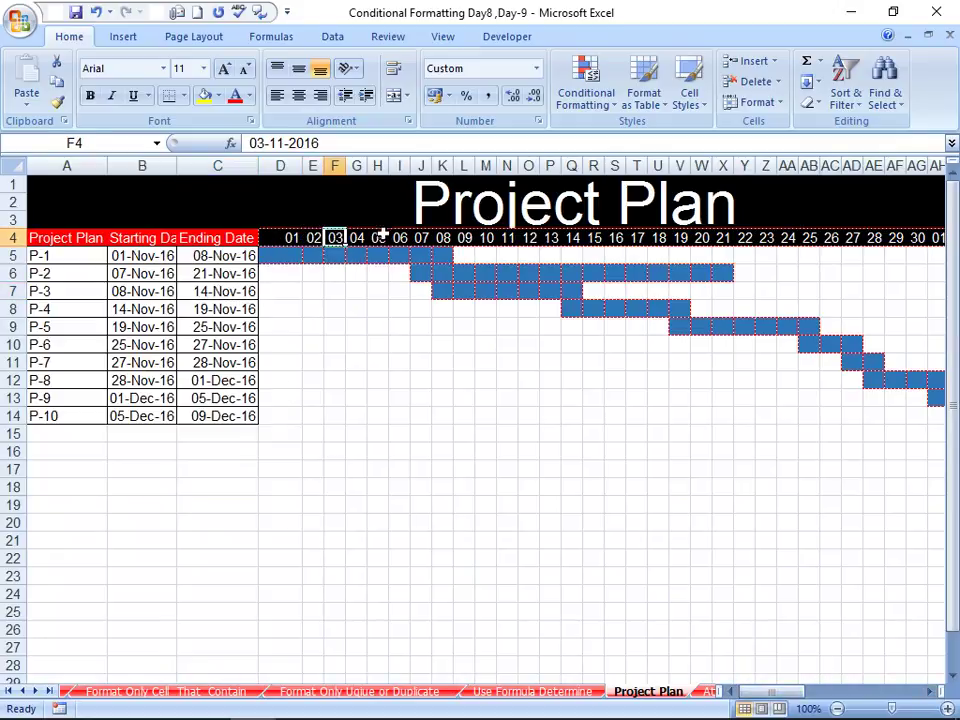
click(358, 238)
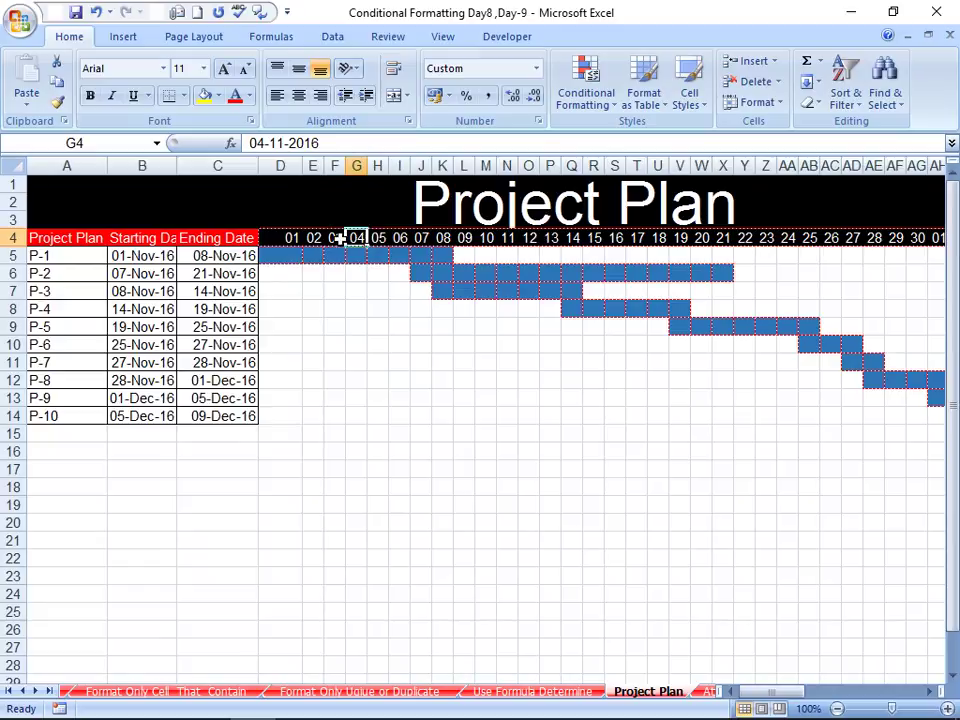
click(313, 238)
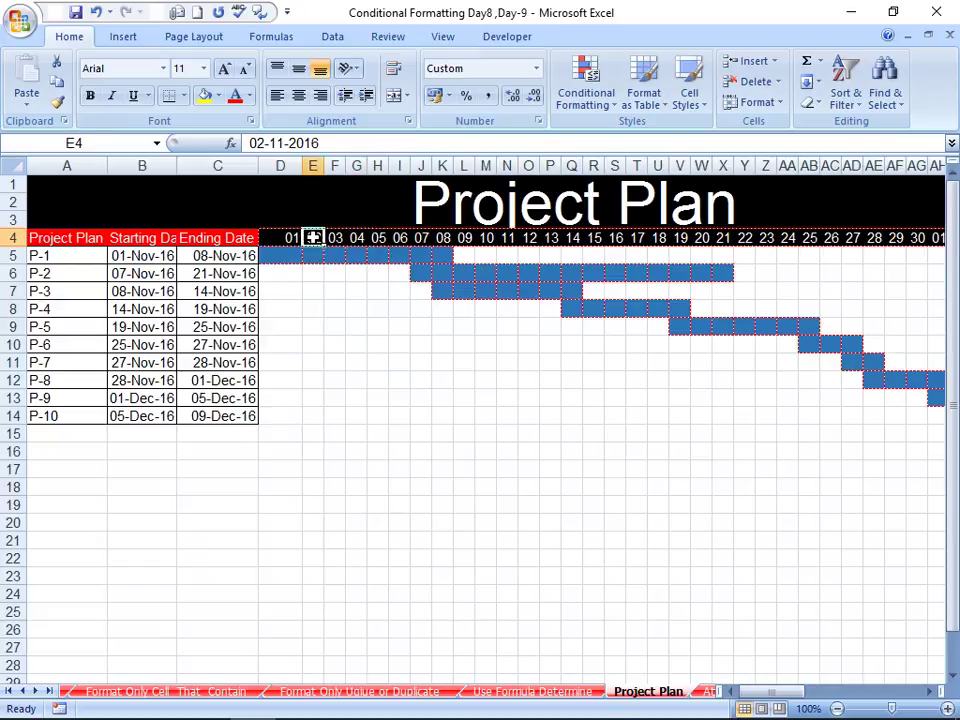
text(=)
key(Left)
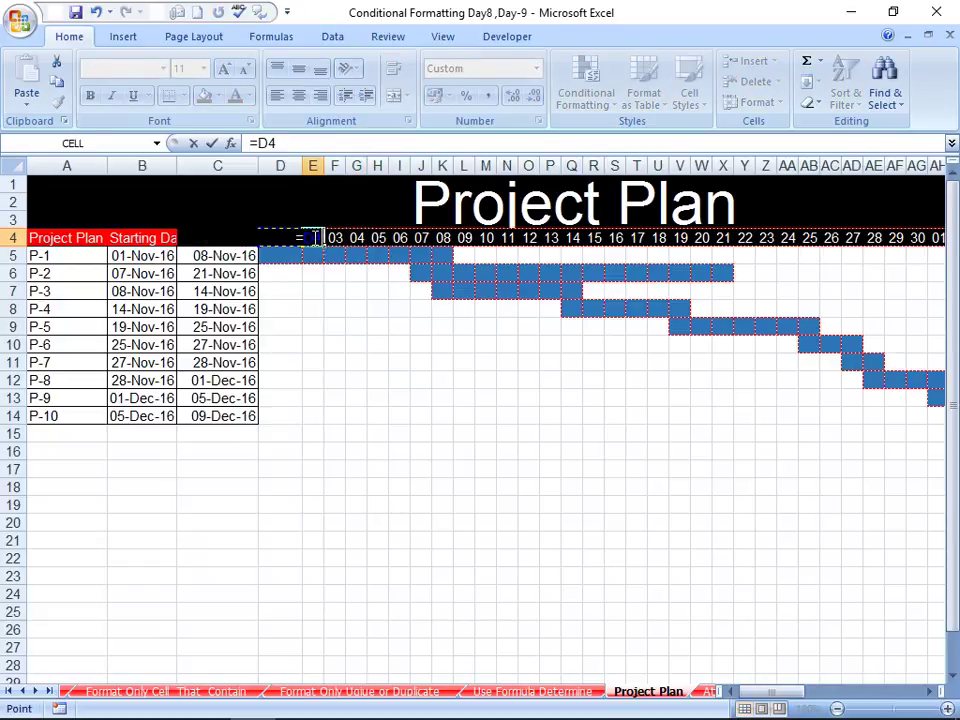
text(+1)
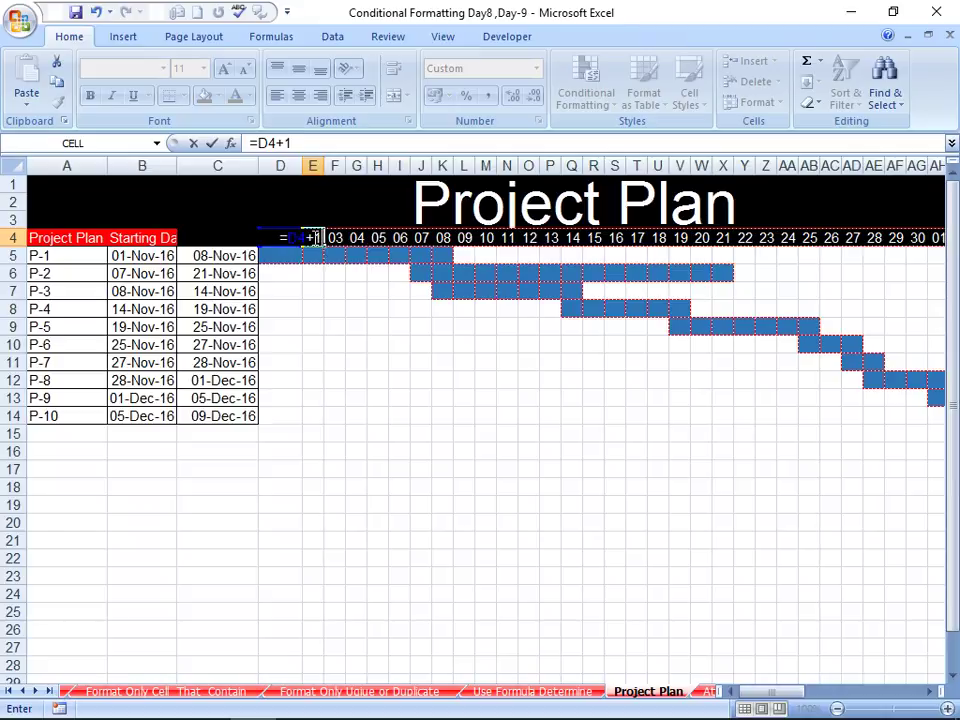
key(Return)
Fill E4's next-day formula right across the header row through column AP.
click(313, 238)
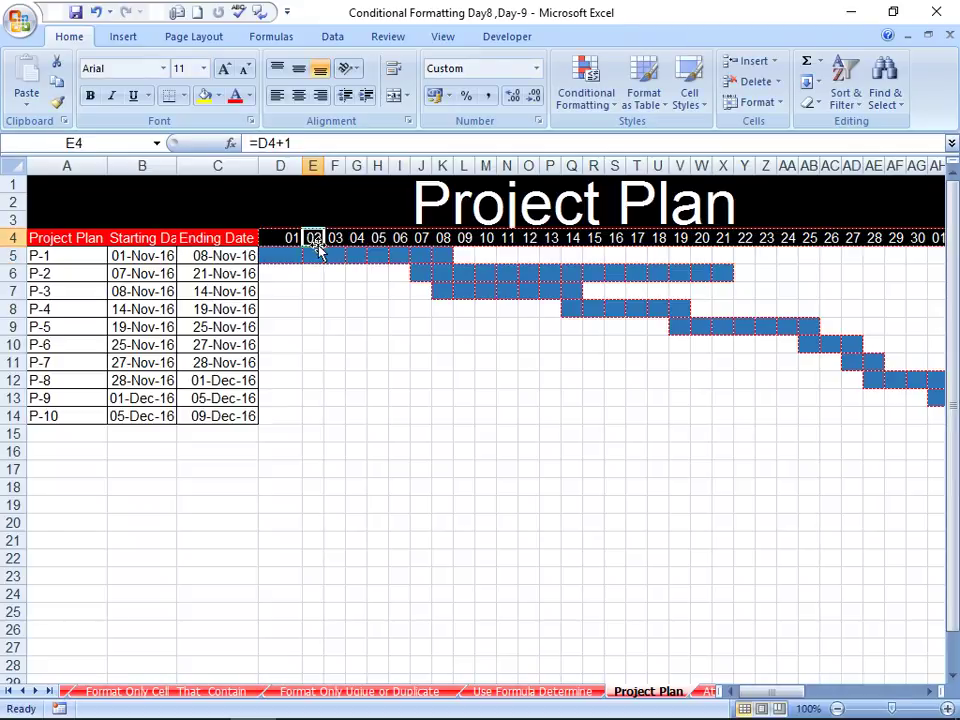
mouse_move(326, 242)
mouse_down()
mouse_move(955, 228)
mouse_move(889, 239)
mouse_up()
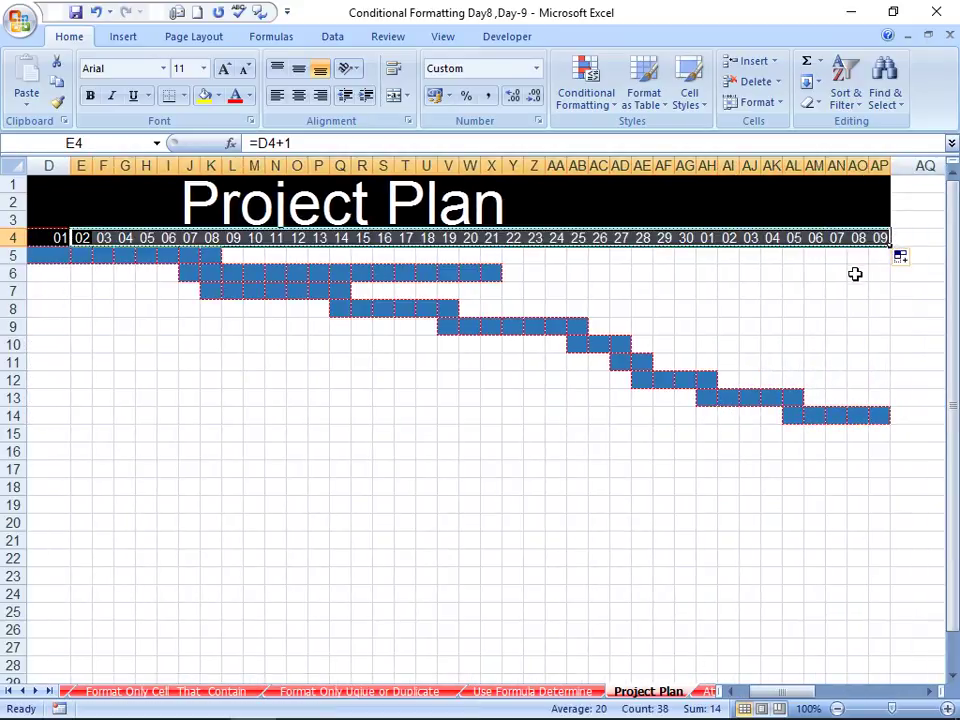
drag(780, 691, 762, 691)
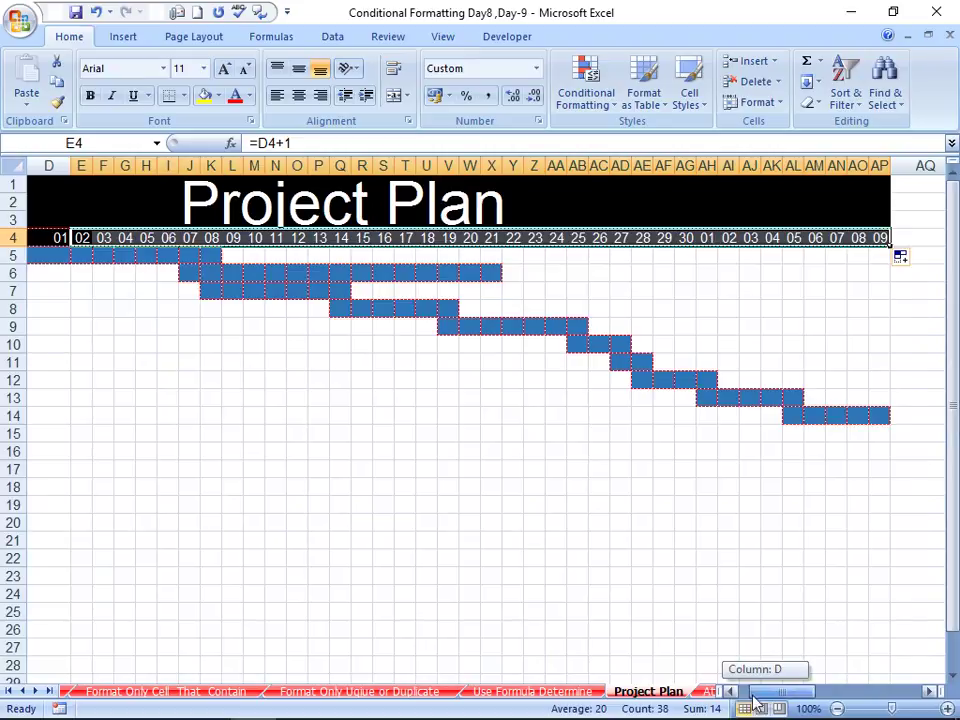
drag(289, 238, 318, 238)
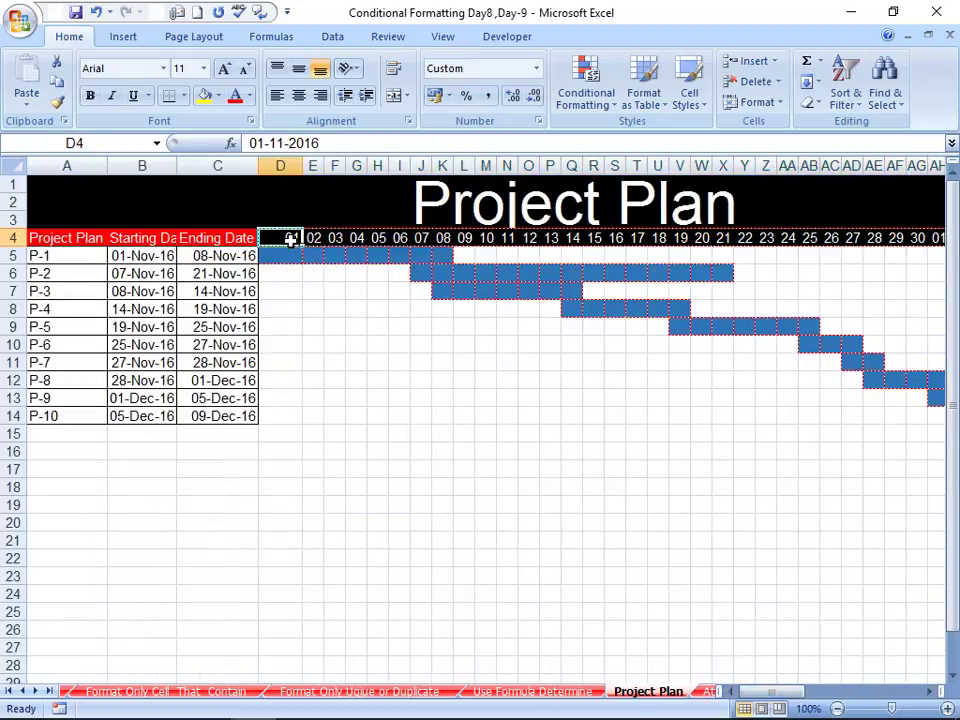
click(312, 325)
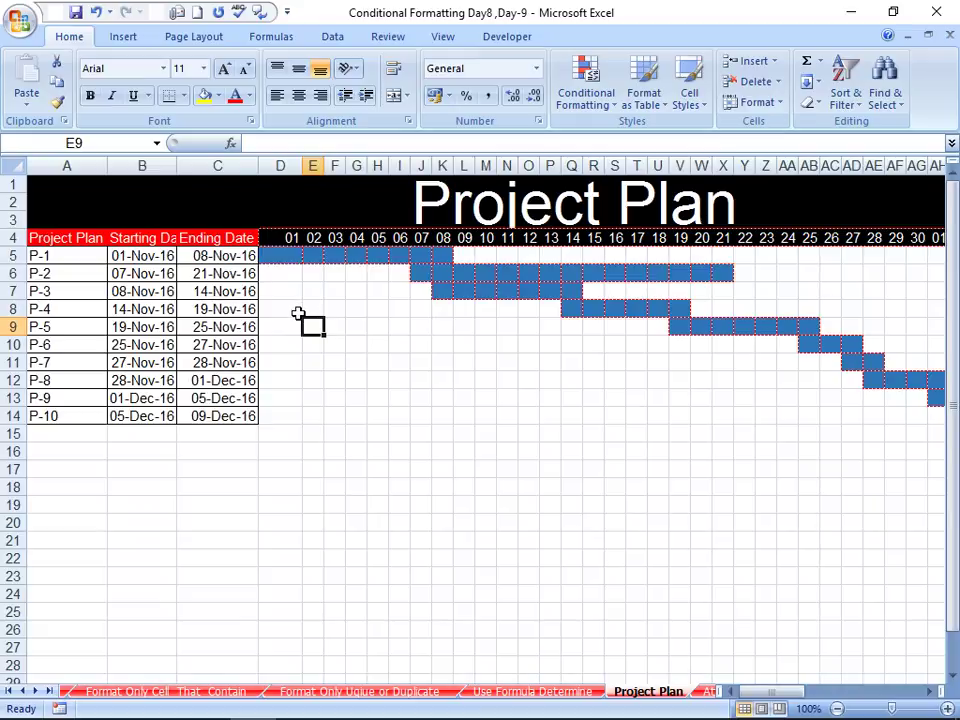
click(35, 257)
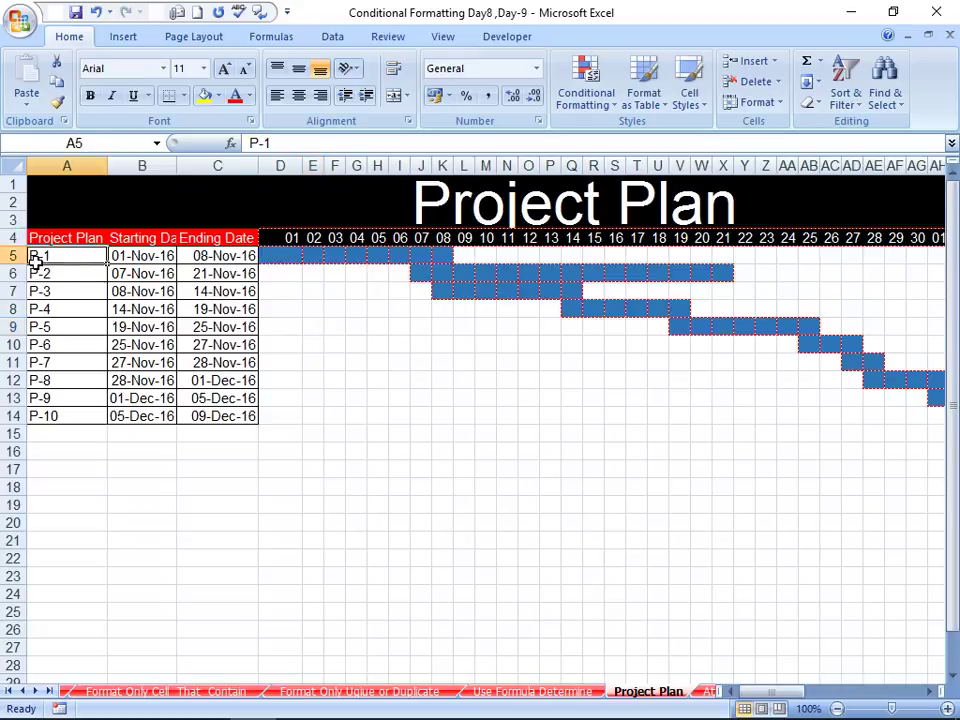
click(280, 256)
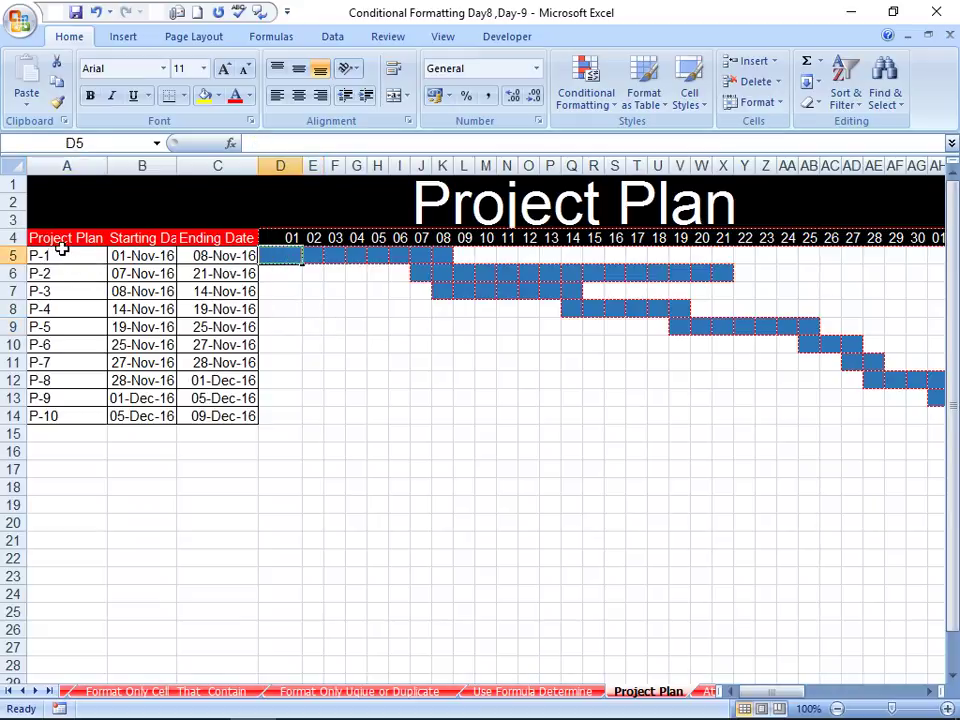
text(=)
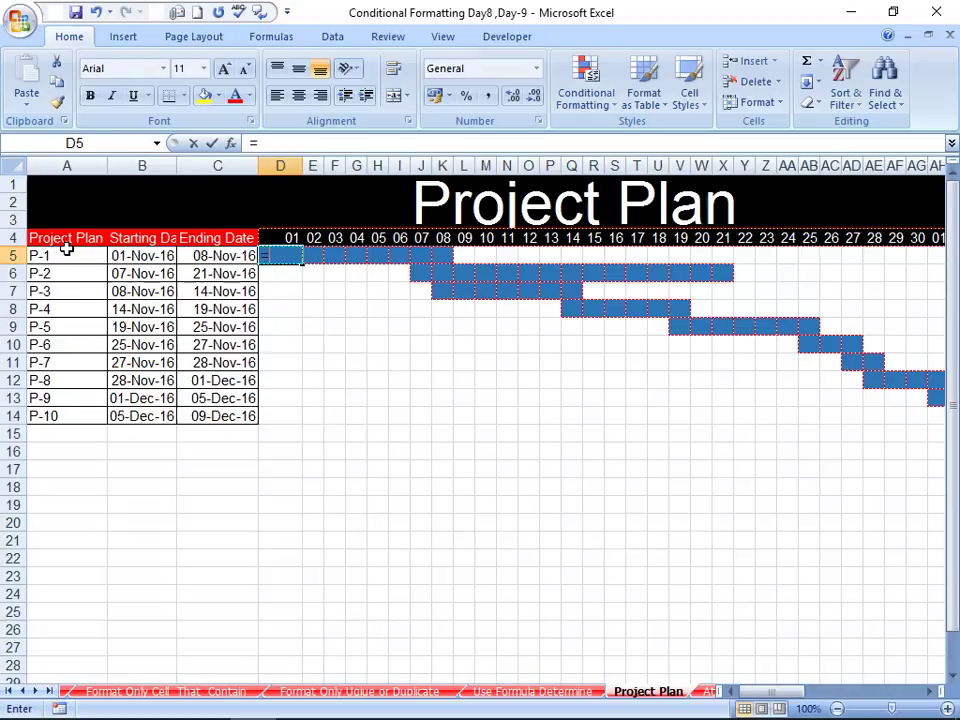
text(IF()
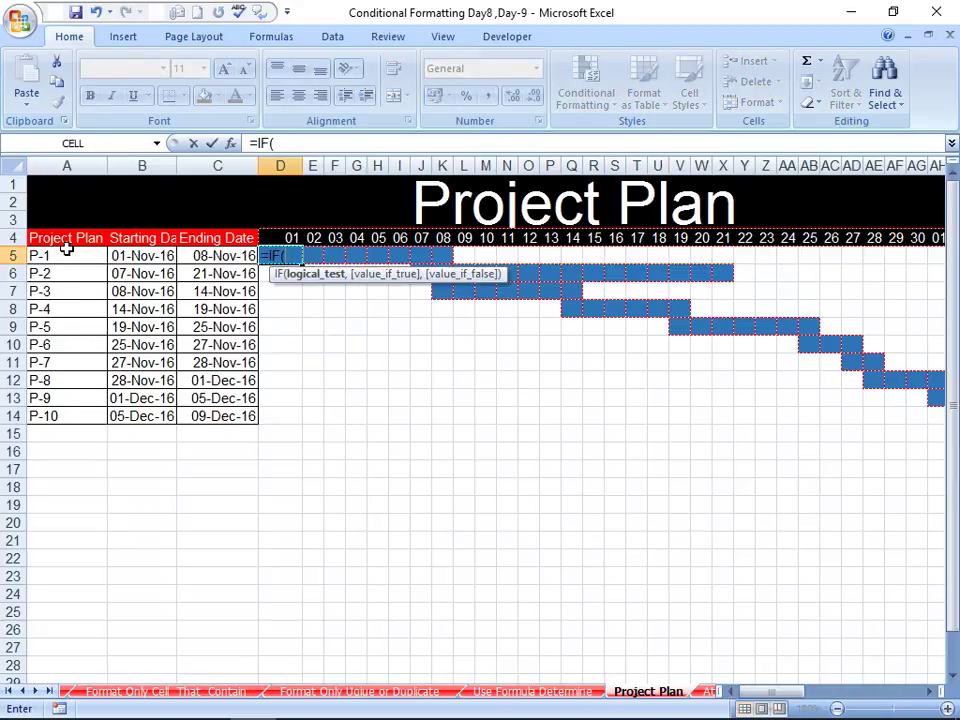
key(Escape)
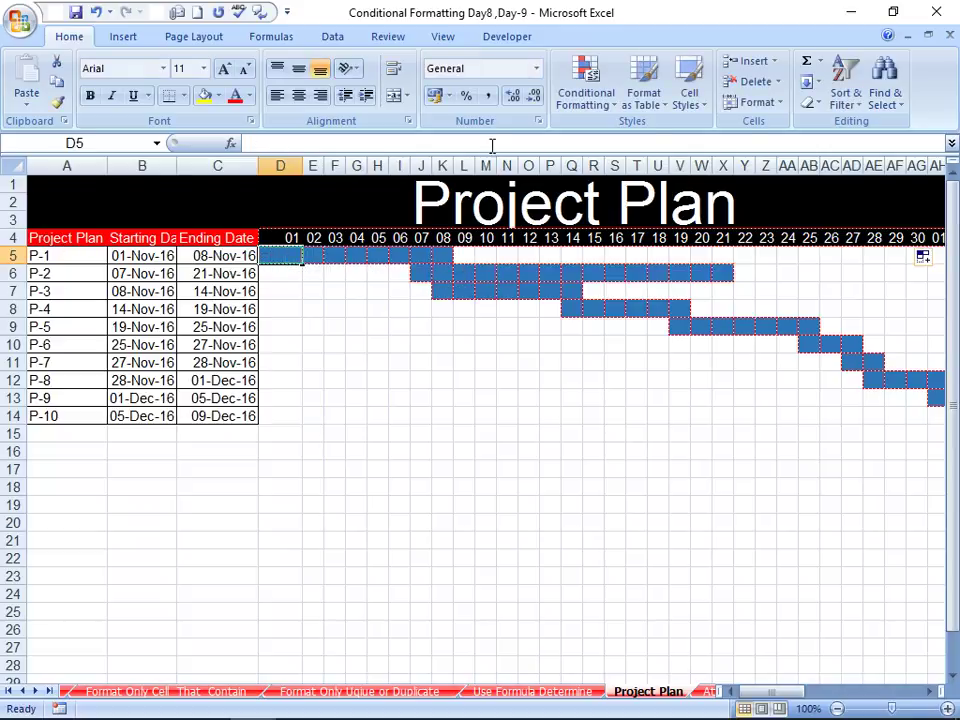
click(613, 105)
click(586, 92)
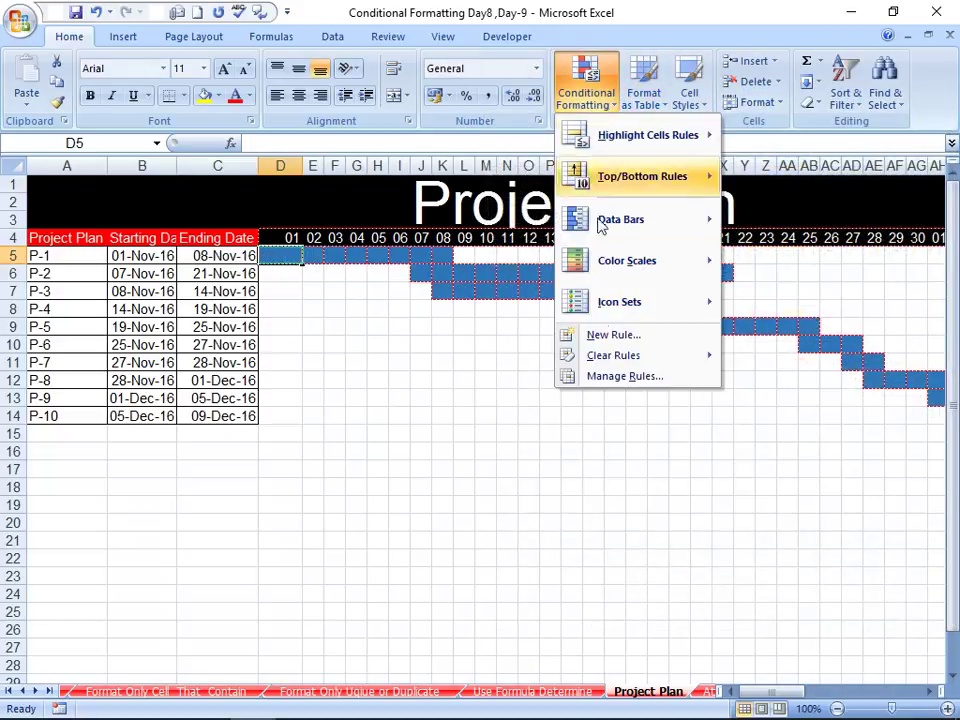
click(611, 386)
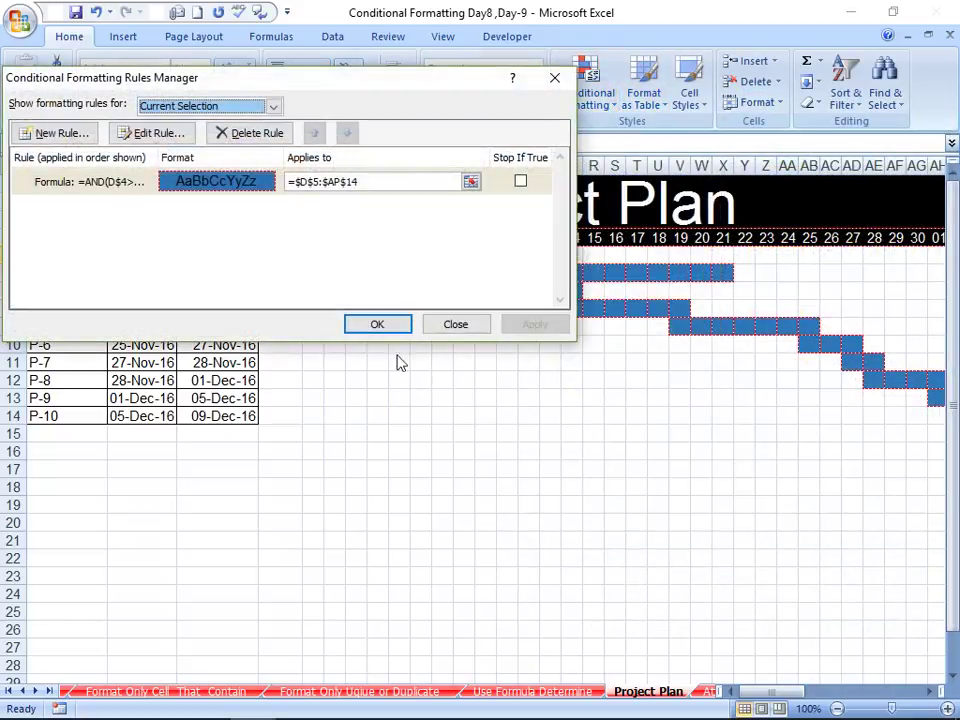
click(213, 192)
double_click(213, 192)
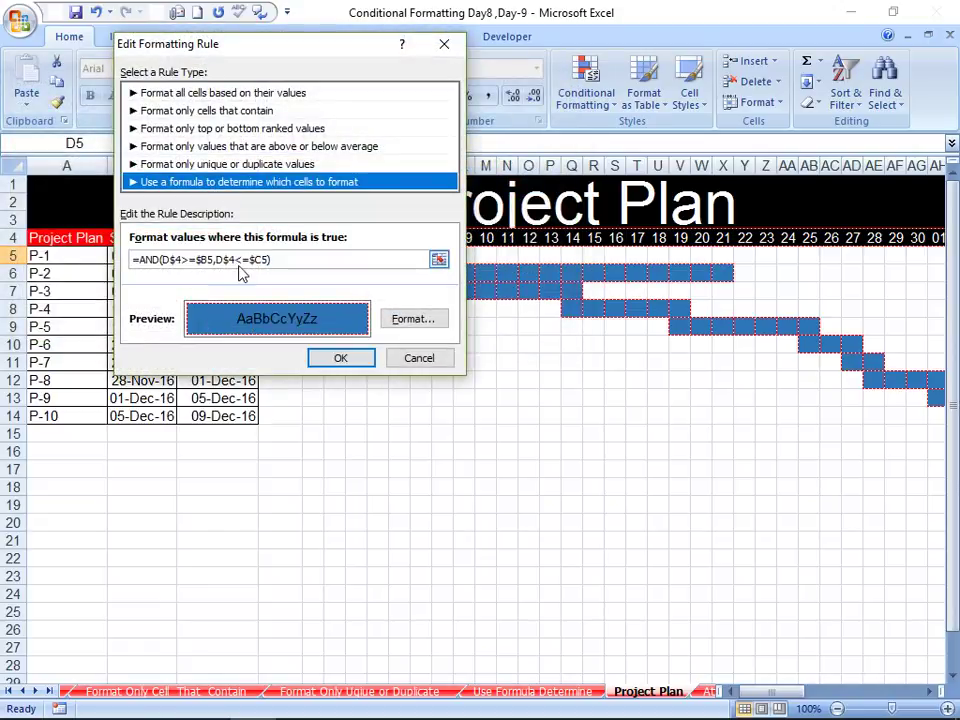
drag(137, 259, 328, 257)
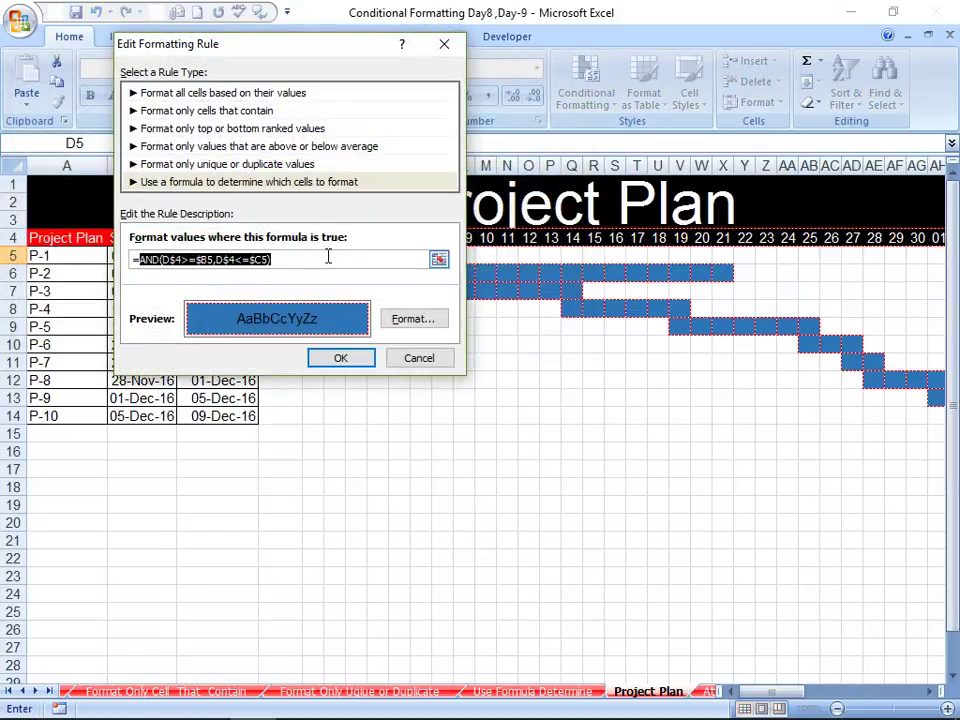
right_click(251, 261)
click(290, 294)
key(Escape)
key(Escape)
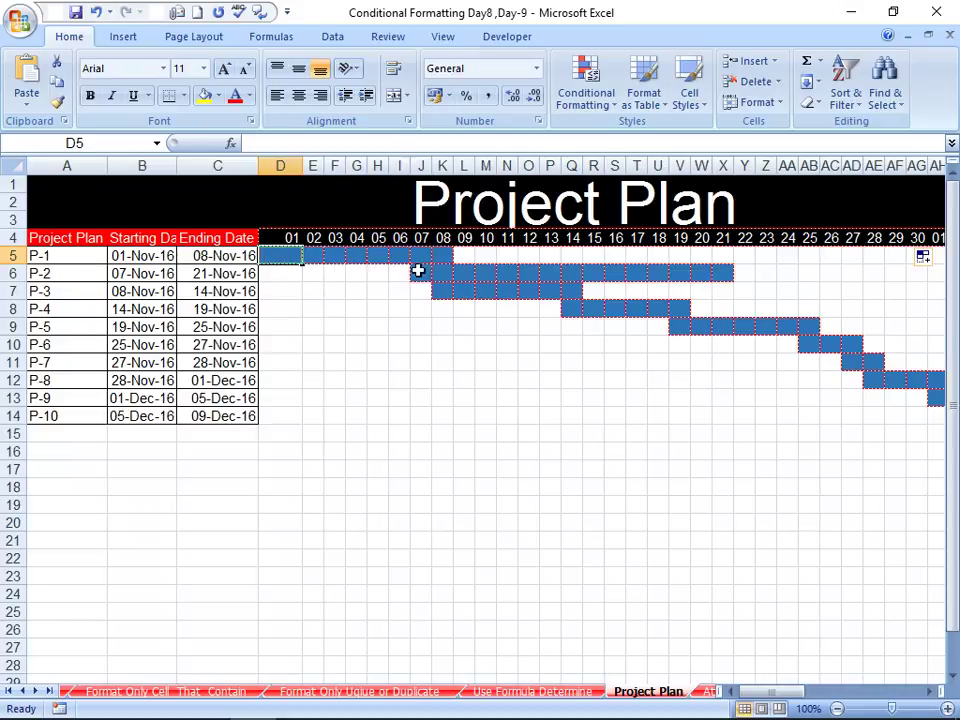
drag(420, 272, 726, 279)
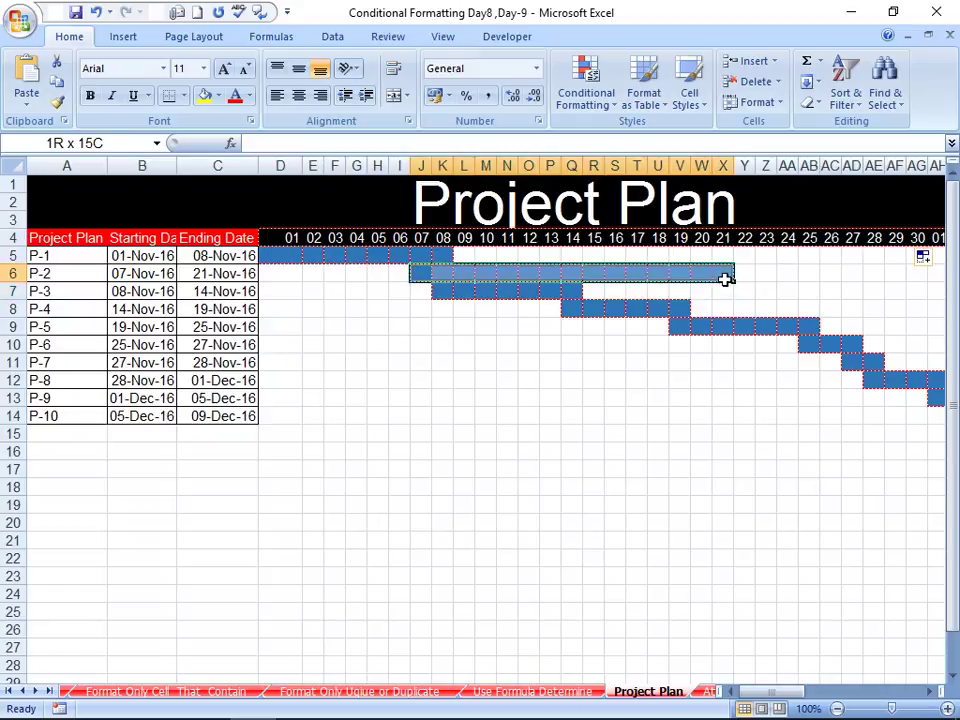
drag(448, 292, 557, 290)
click(287, 257)
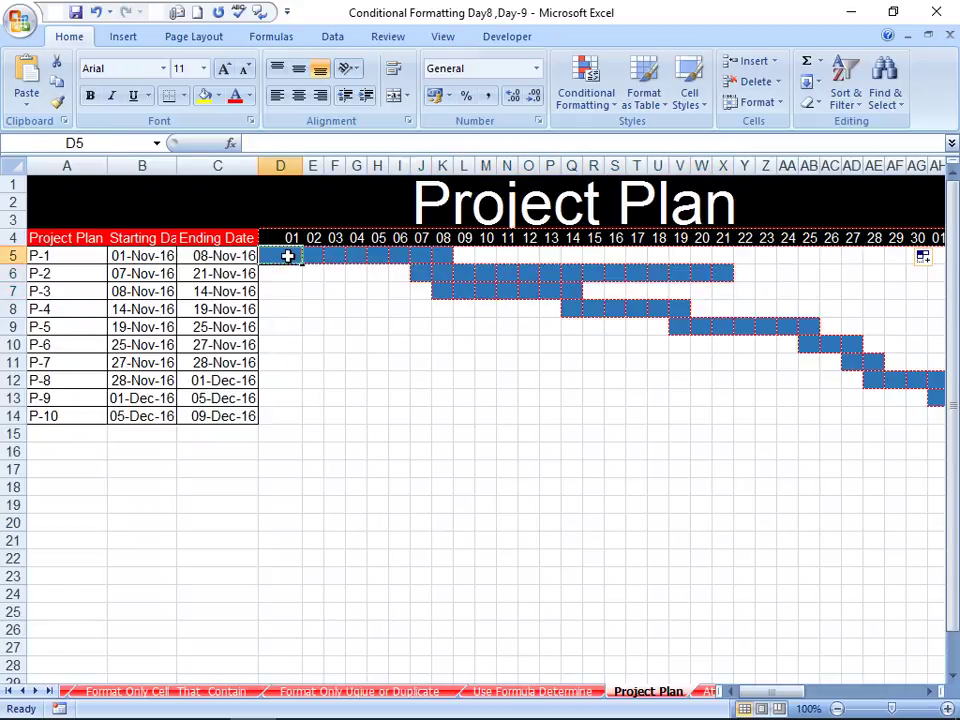
text(p-1)
key(Return)
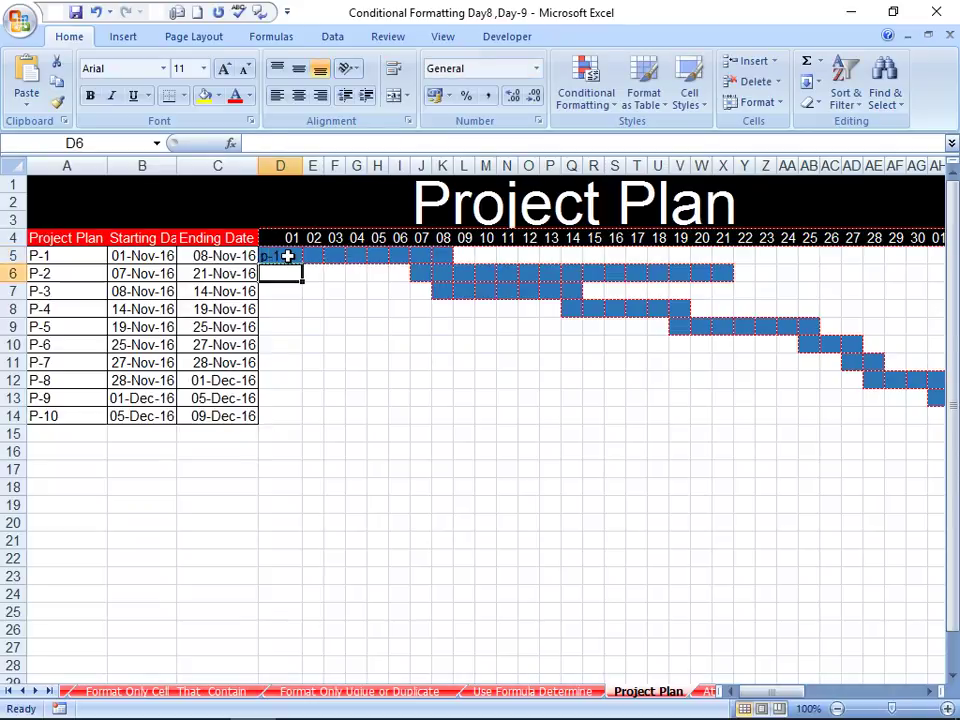
key(Return)
click(285, 255)
key(Right)
text(p)
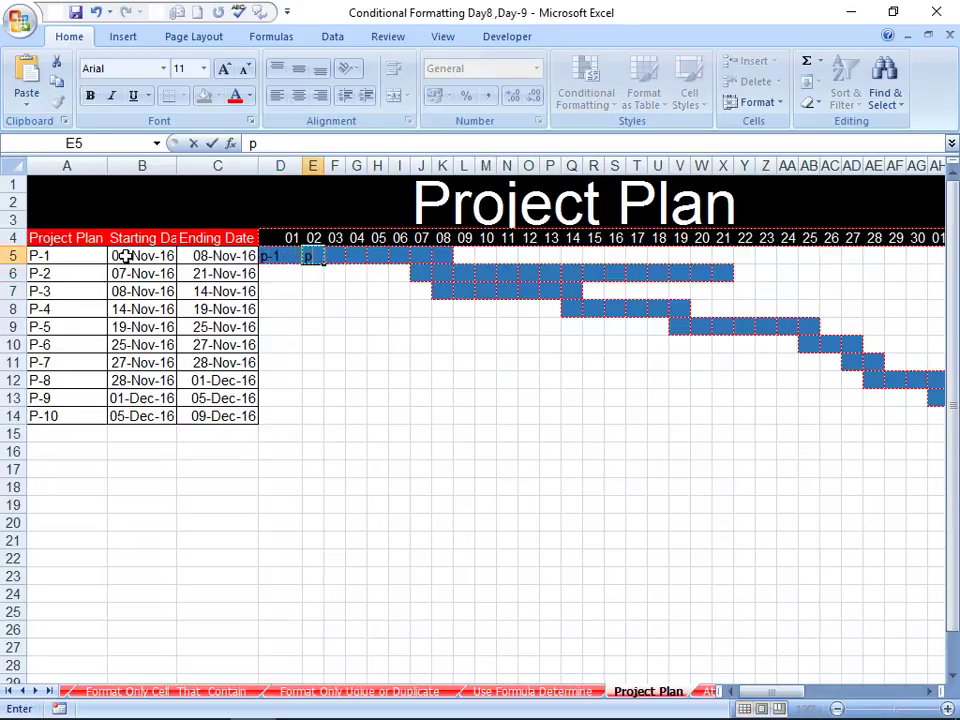
text(-1)
key(Return)
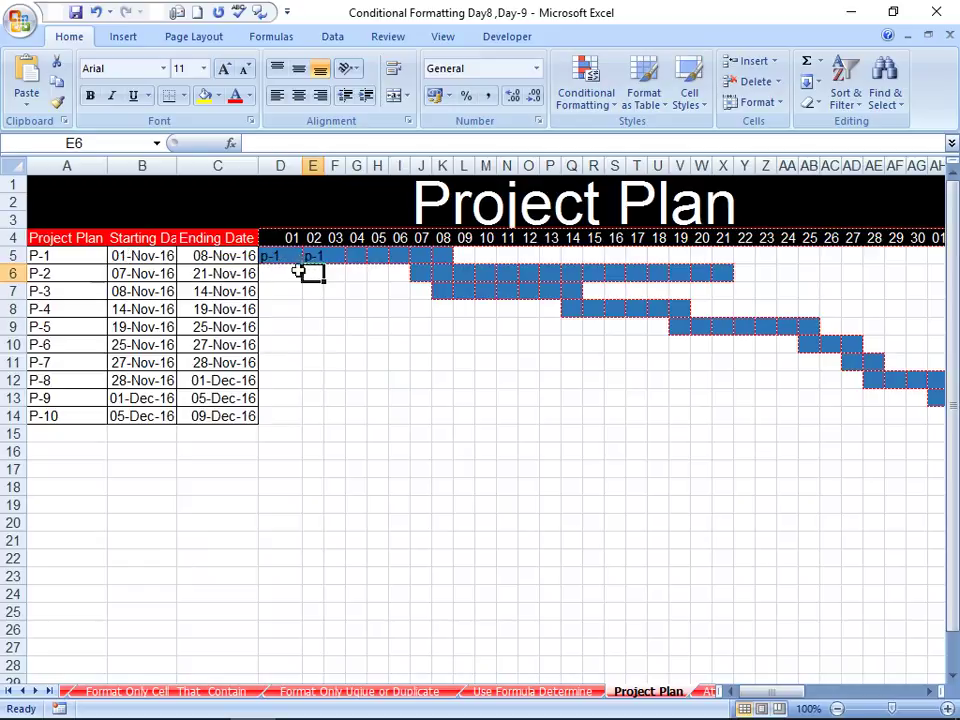
drag(281, 256, 335, 259)
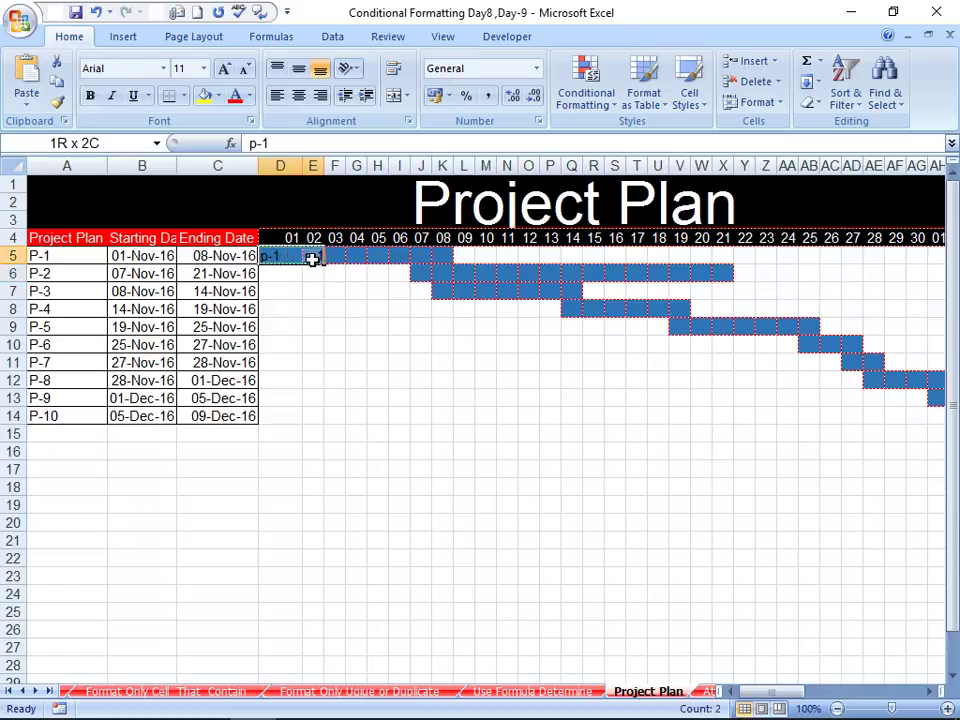
key(Delete)
key(Left)
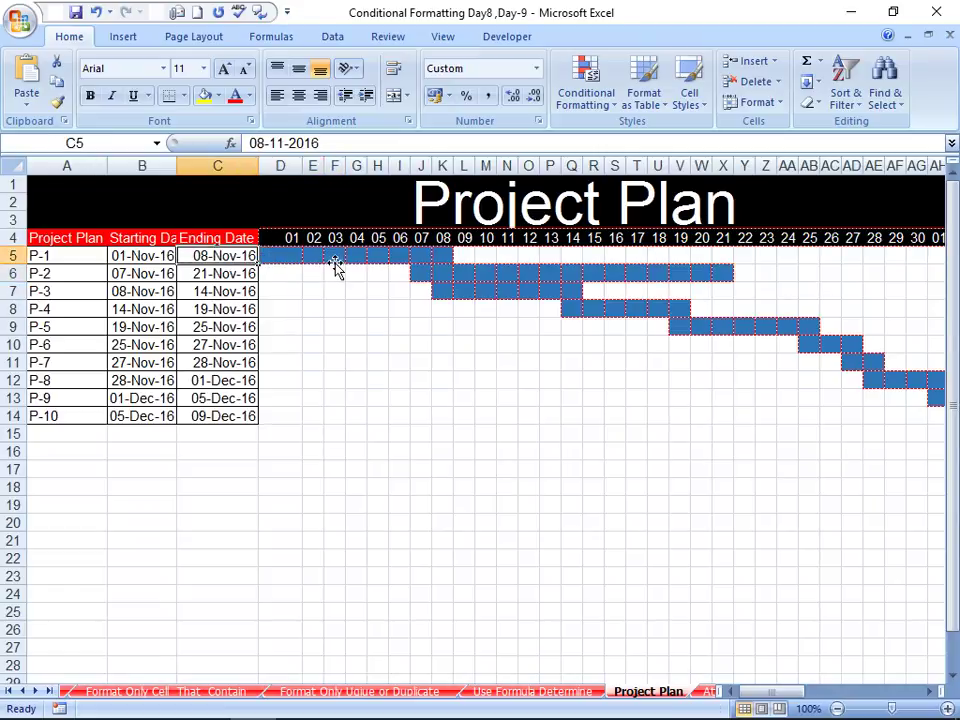
click(68, 254)
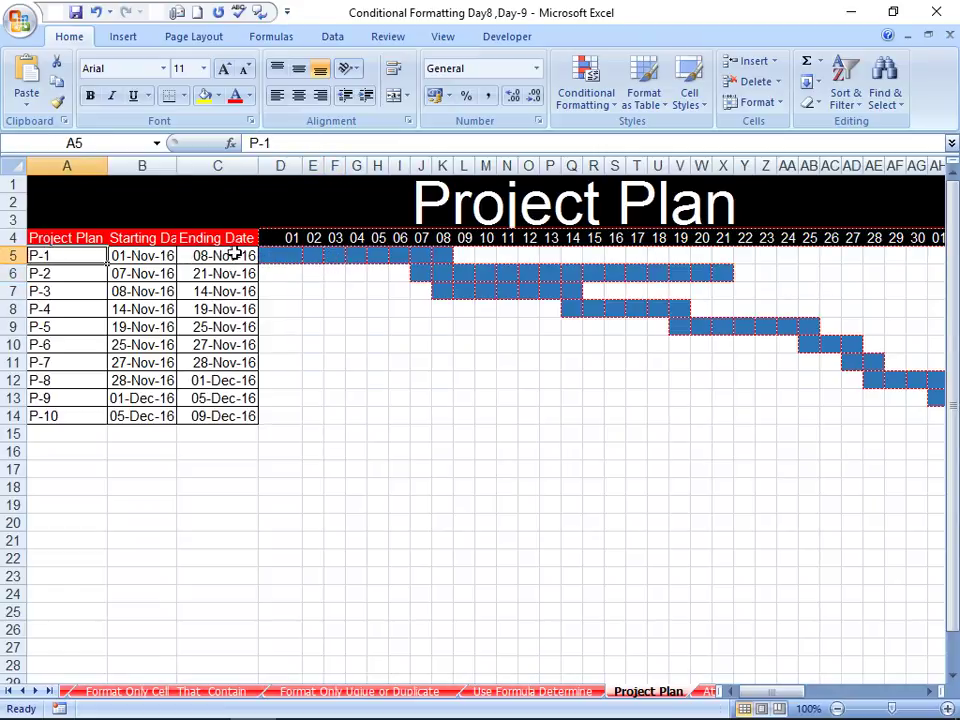
click(63, 277)
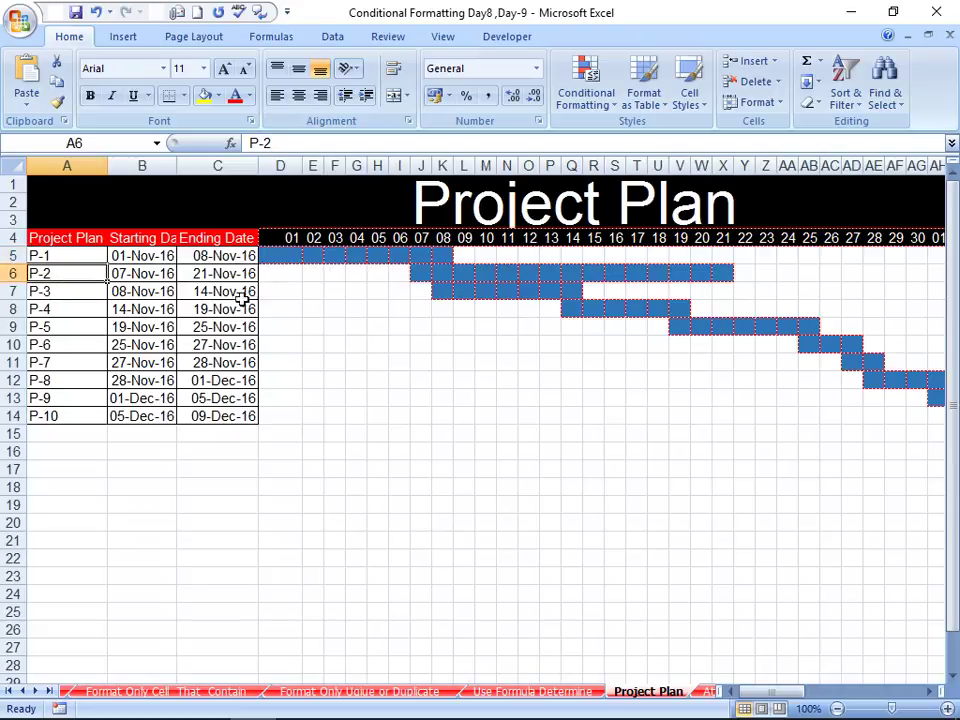
click(270, 258)
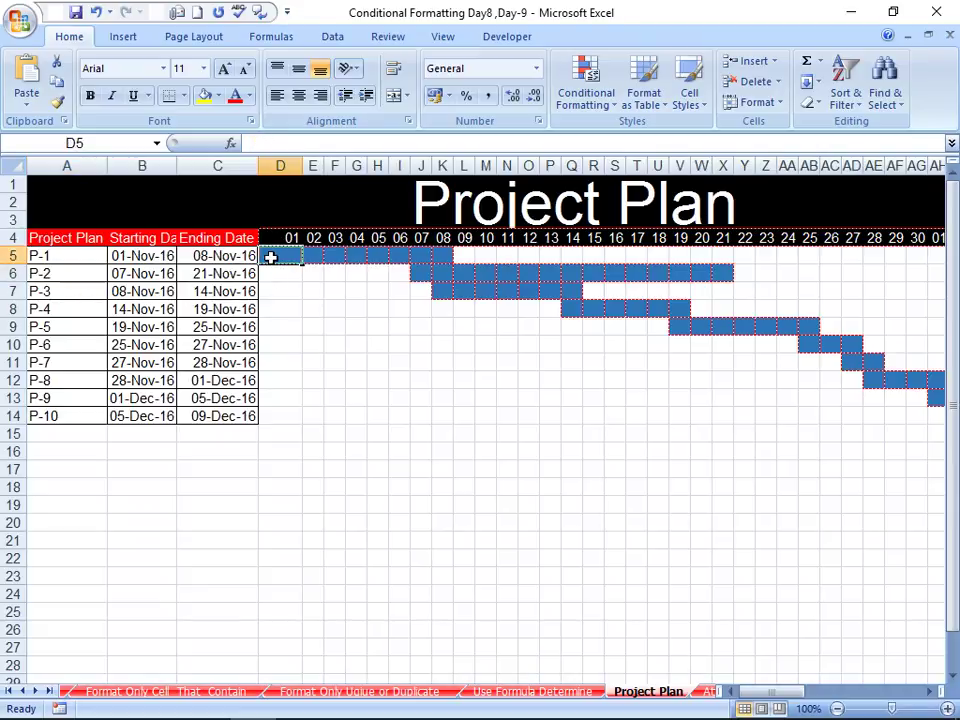
text(=)
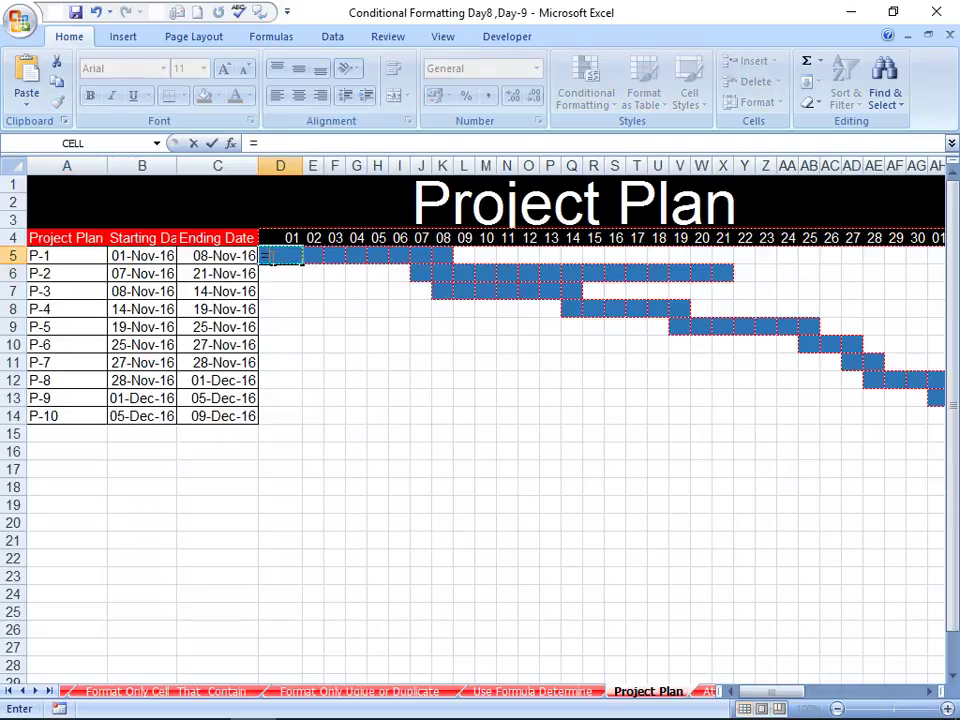
text(ifAND(D$4>=$B5,D$4<=$C5))
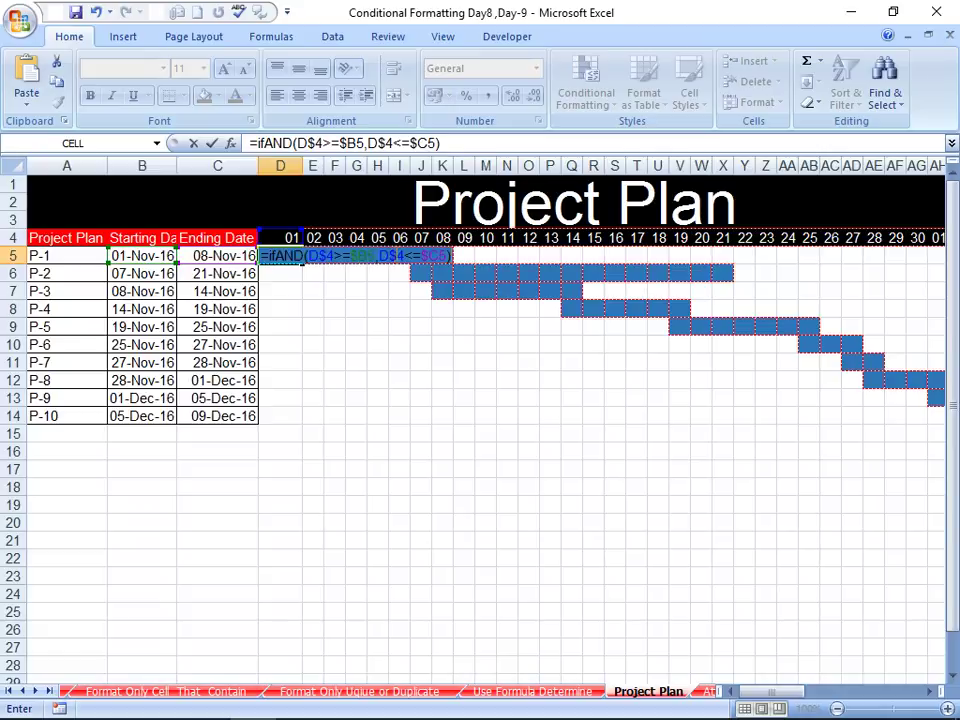
text(,)
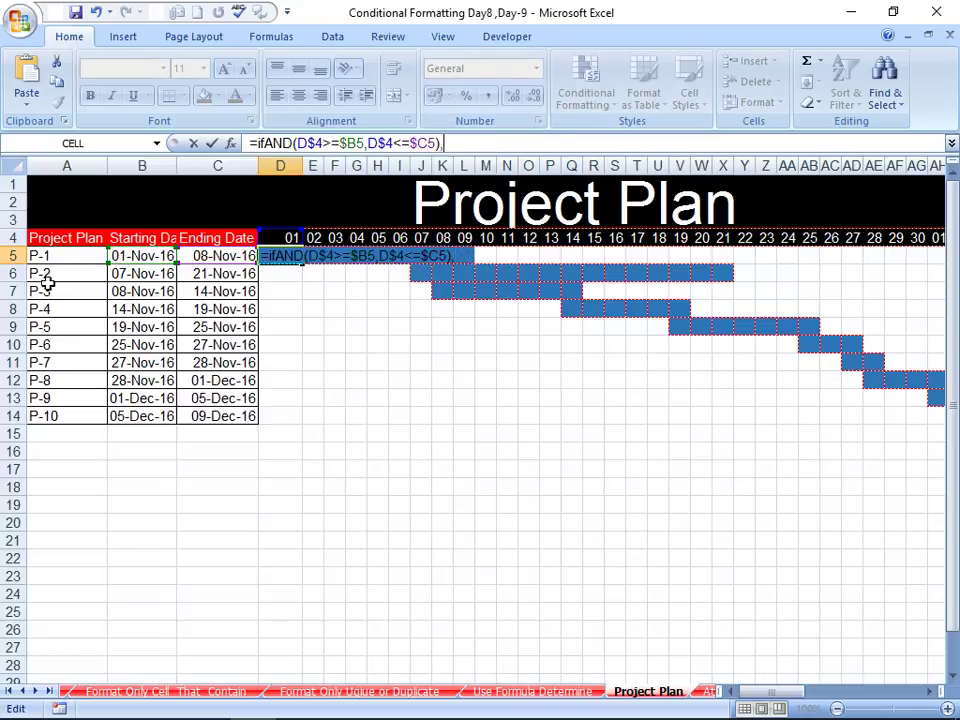
Finish D5's formula as =IF(AND(D$4>=$B5,D$4<=$C5),$A5,"") so it displays P-1.
click(73, 256)
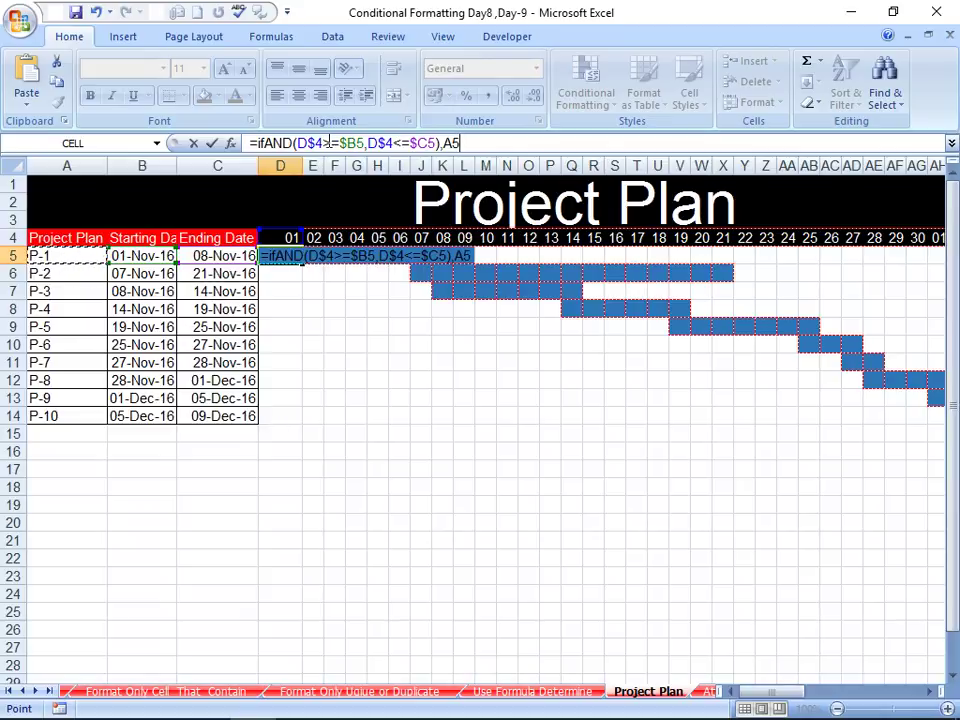
key(F4)
key(F4)
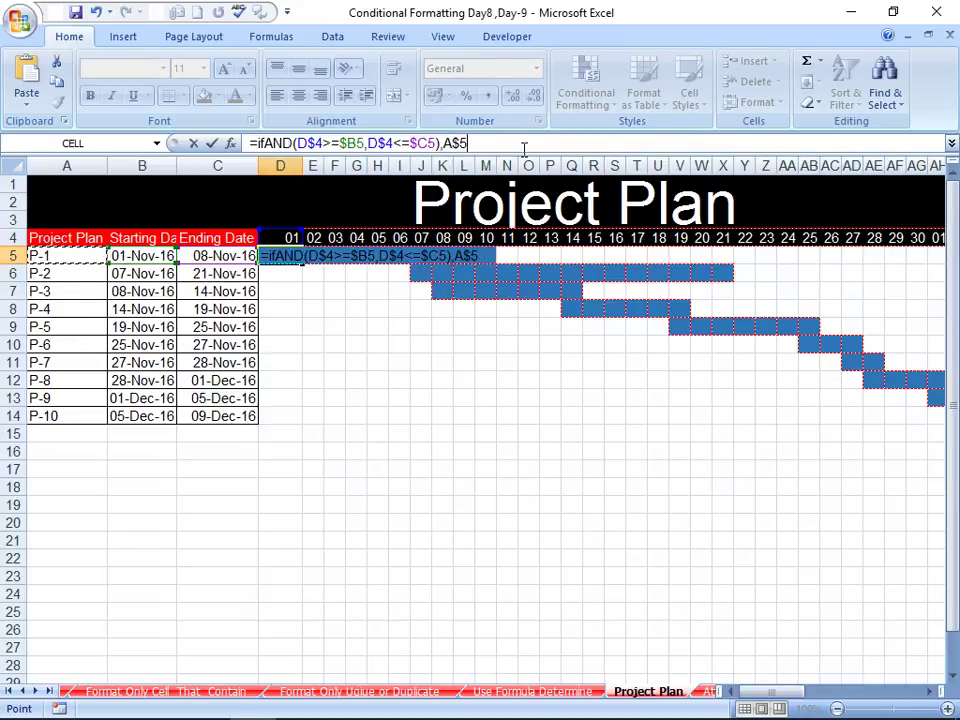
key(F4)
text(,)
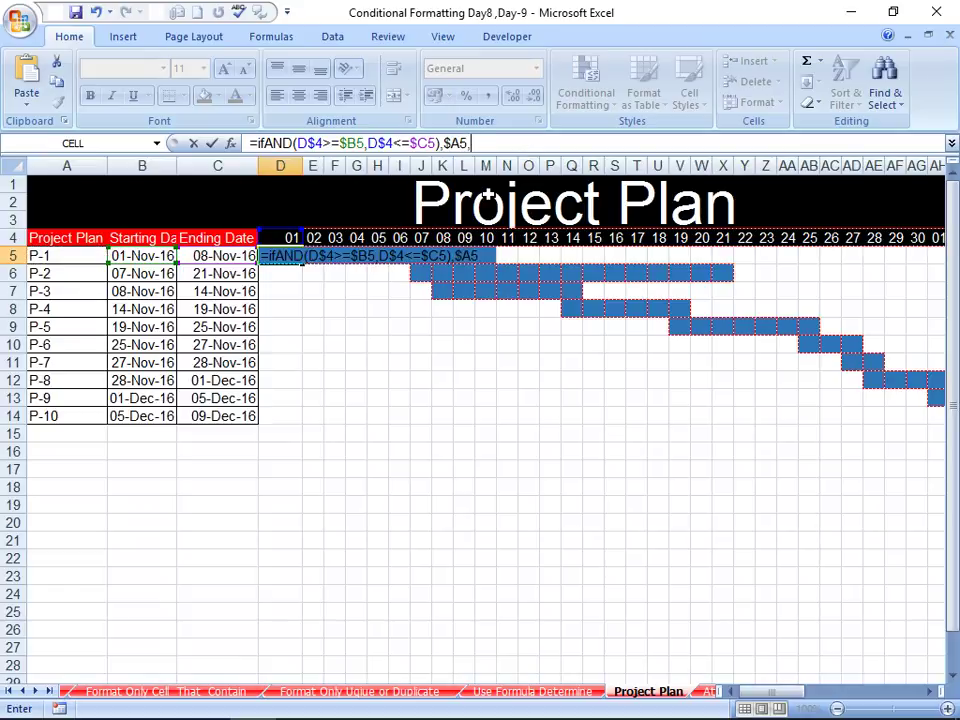
key(Return)
key(Return)
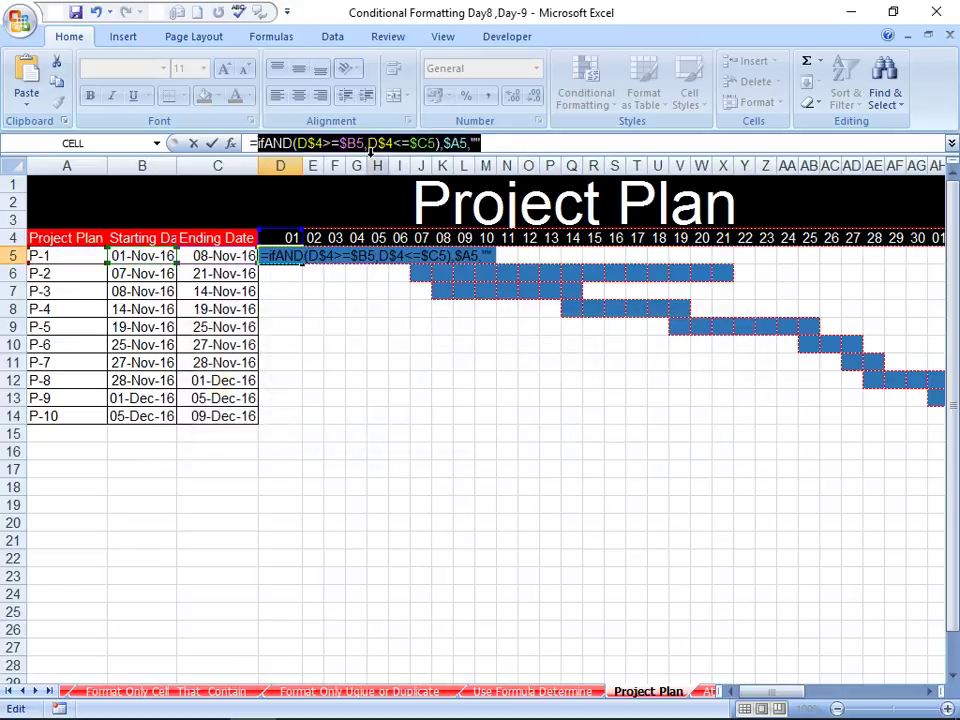
key(Home)
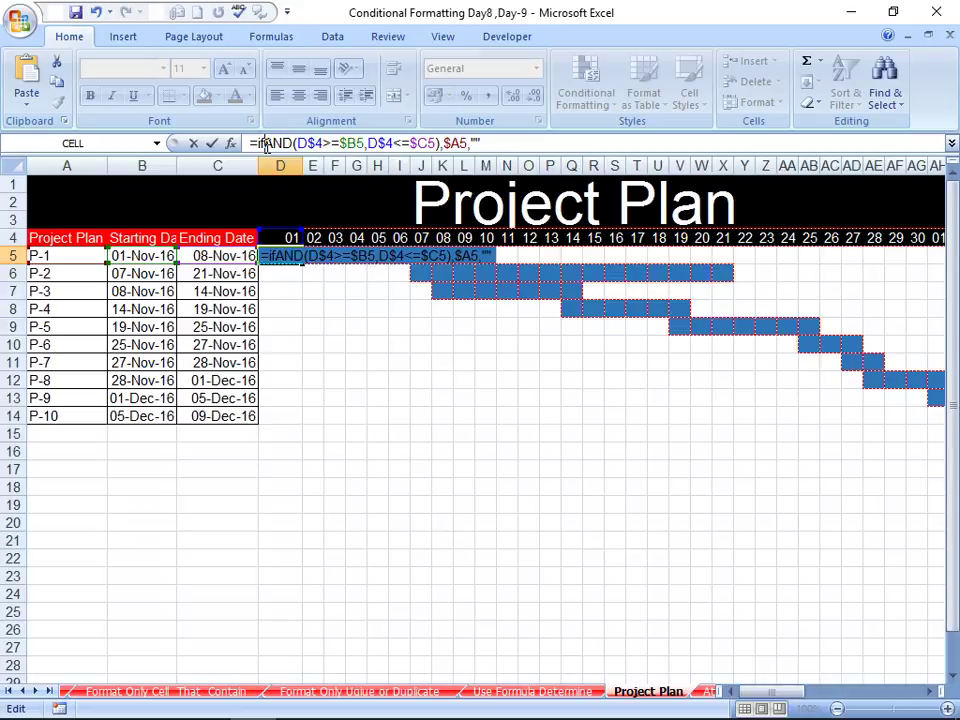
text(()
key(Return)
key(Return)
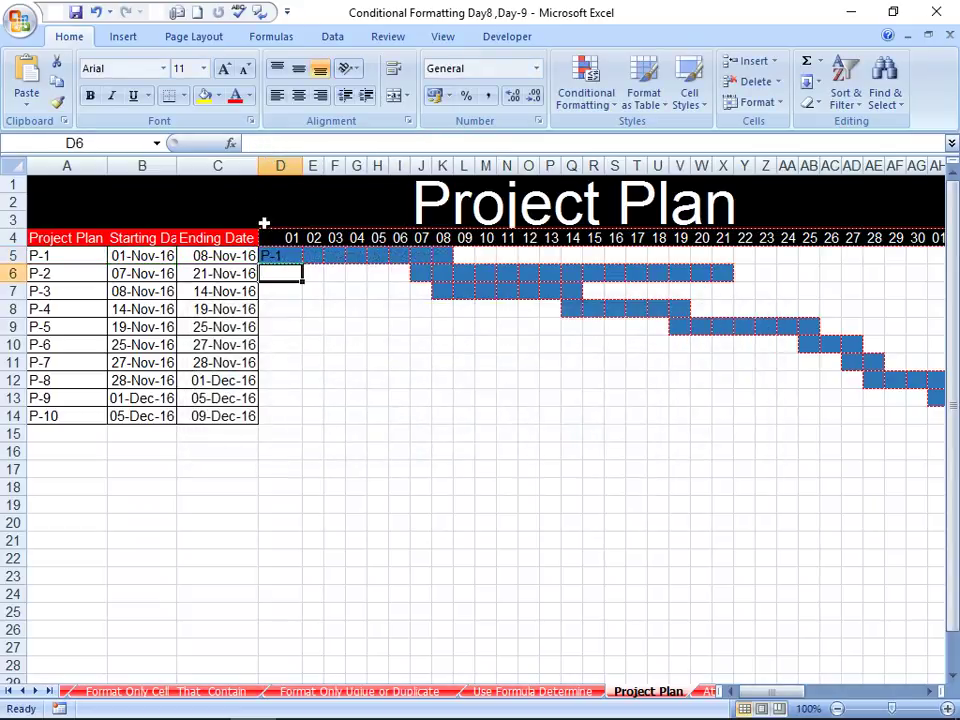
Fill the label formula over D5:AP14 so bars show names P-1 through P-10.
click(279, 255)
mouse_move(302, 263)
mouse_down()
mouse_move(929, 265)
mouse_move(955, 412)
mouse_up()
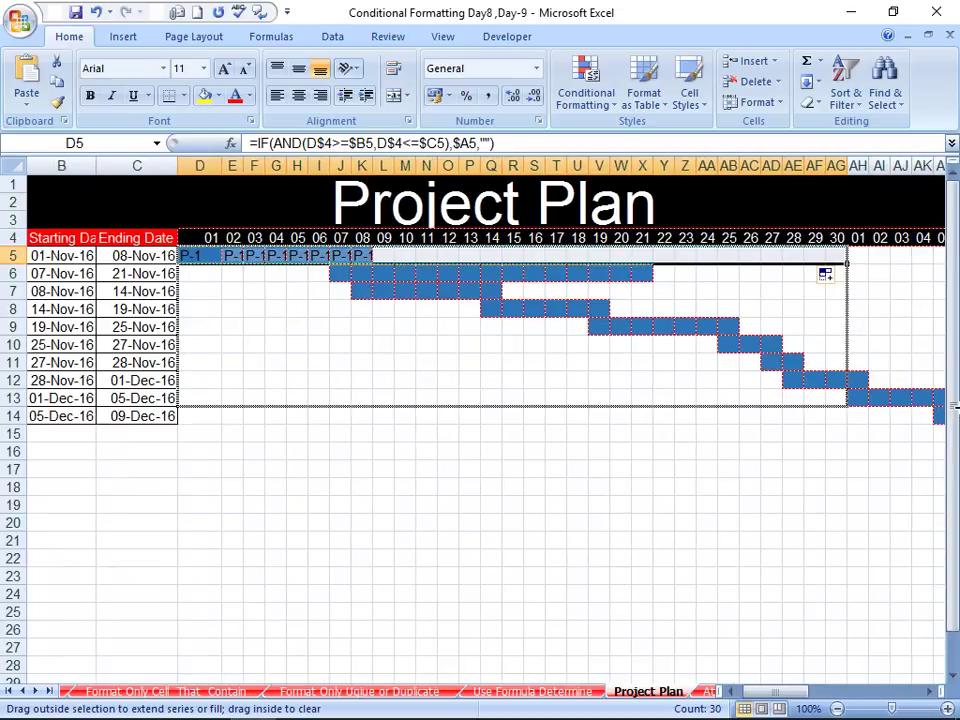
drag(825, 272, 865, 433)
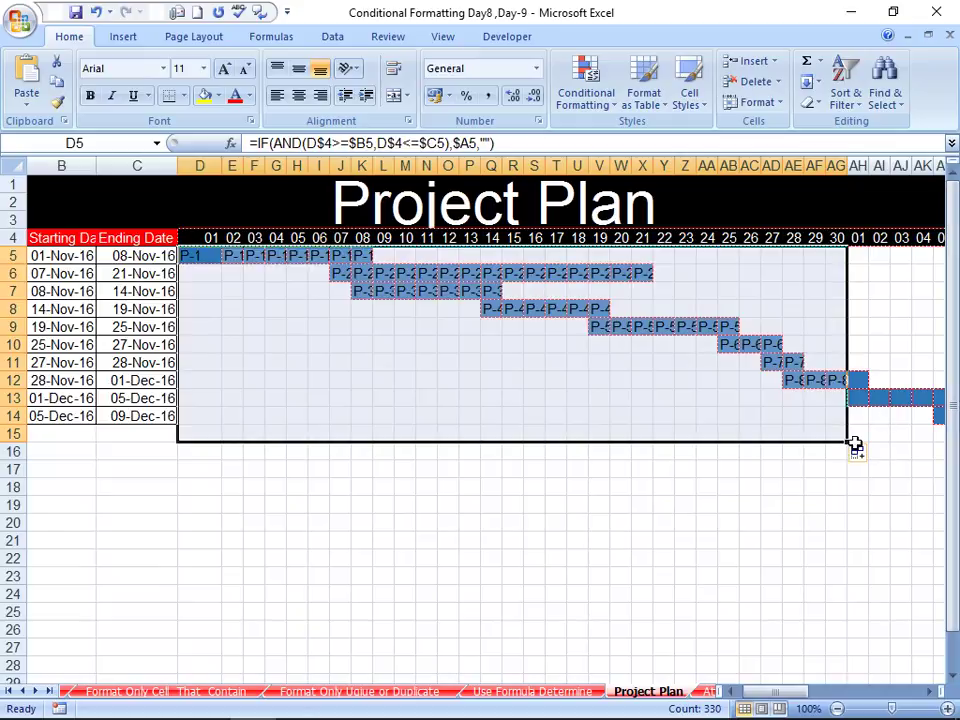
drag(847, 440, 956, 438)
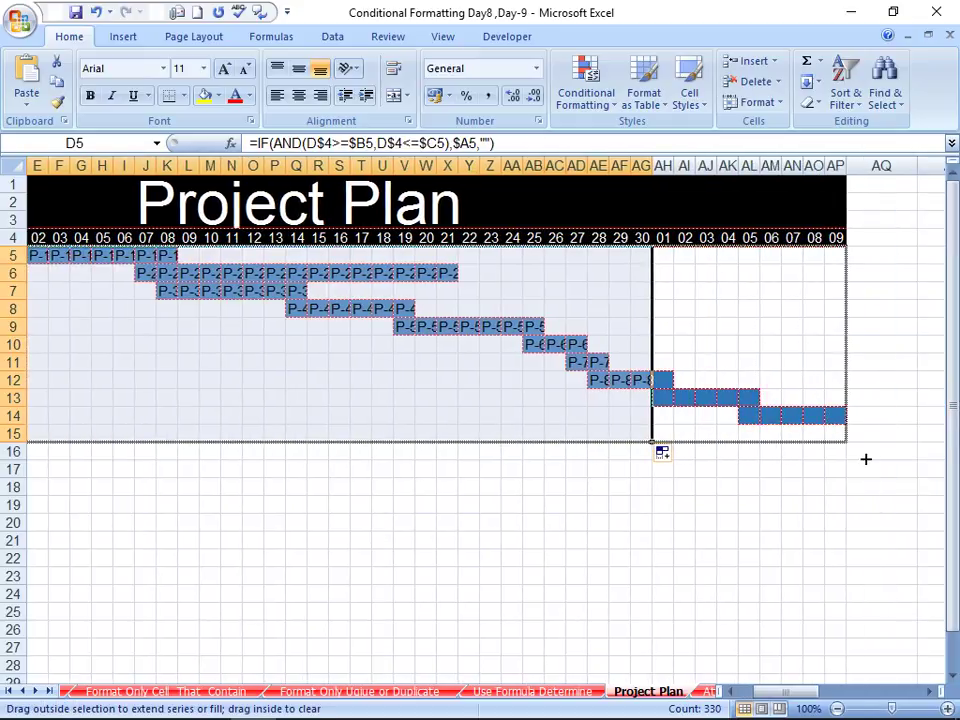
drag(866, 459, 866, 459)
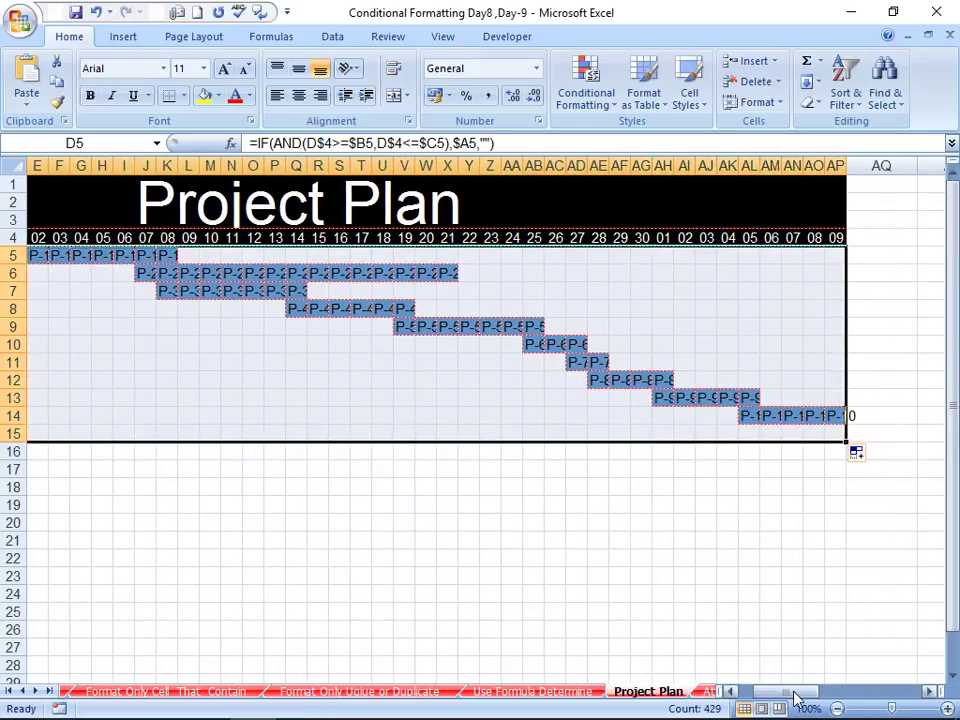
drag(795, 692, 780, 692)
click(296, 259)
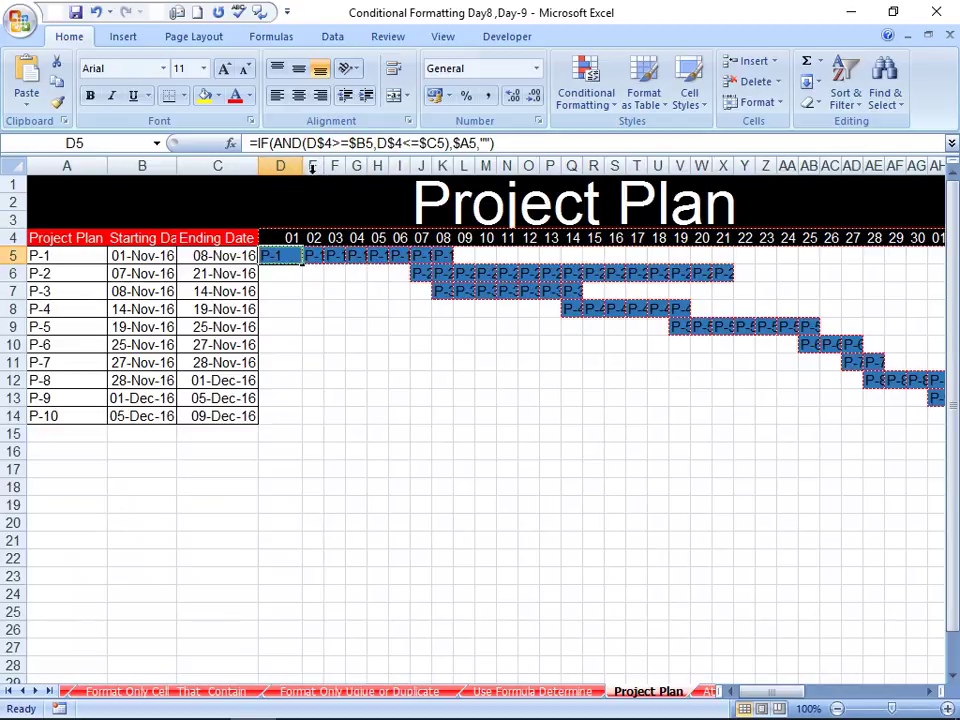
Browse the Formulas tab's Logical functions list, then glance at Attendance Sheet and return to Project Plan.
click(261, 41)
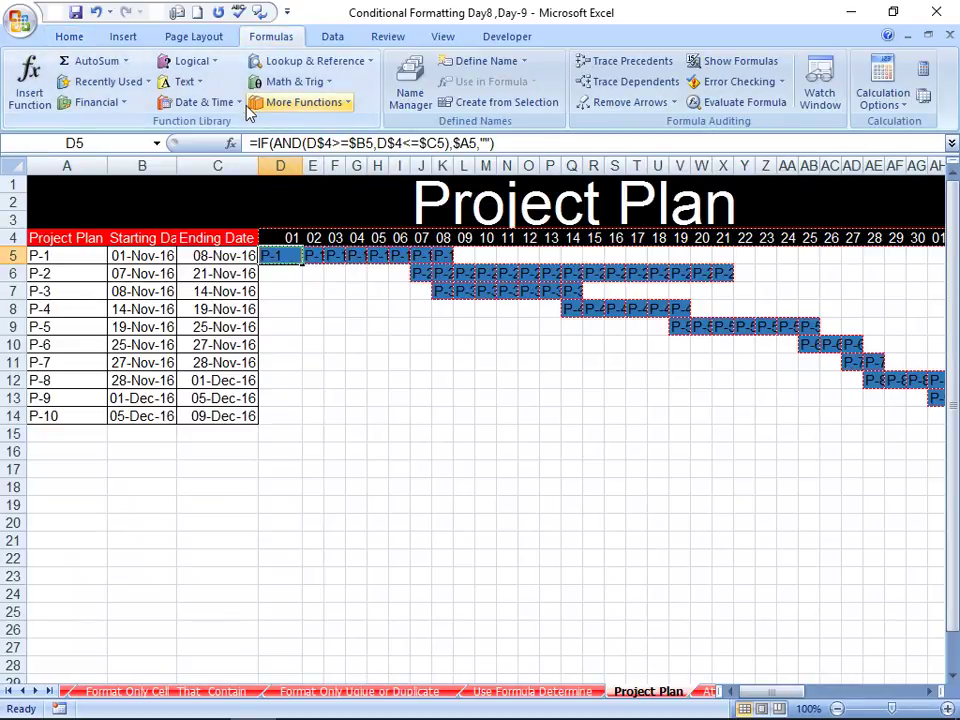
click(175, 64)
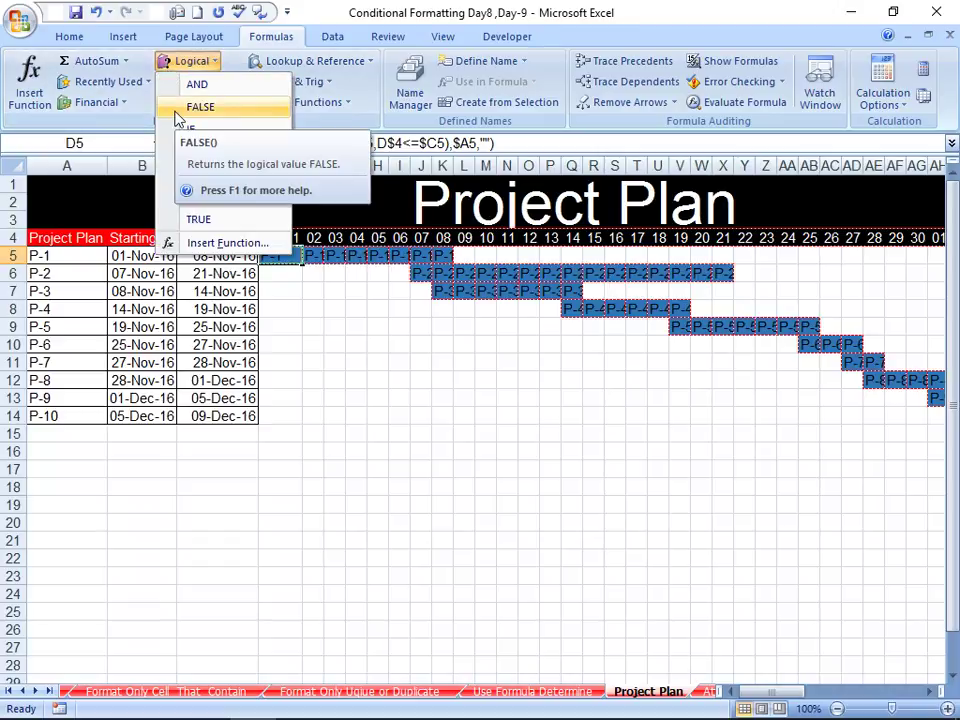
click(318, 330)
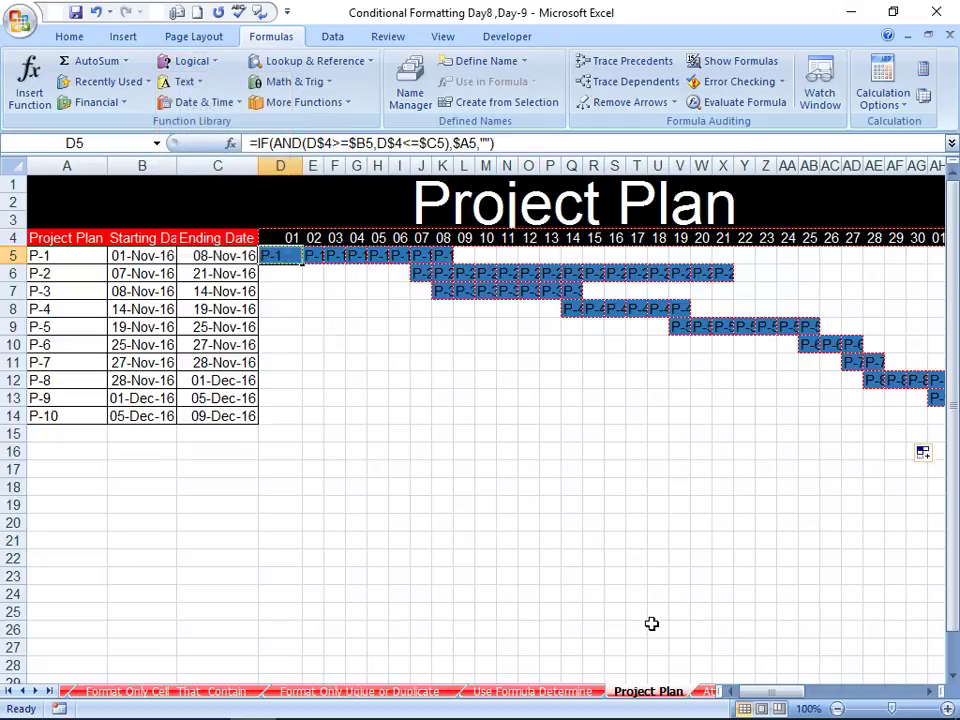
click(710, 691)
click(487, 691)
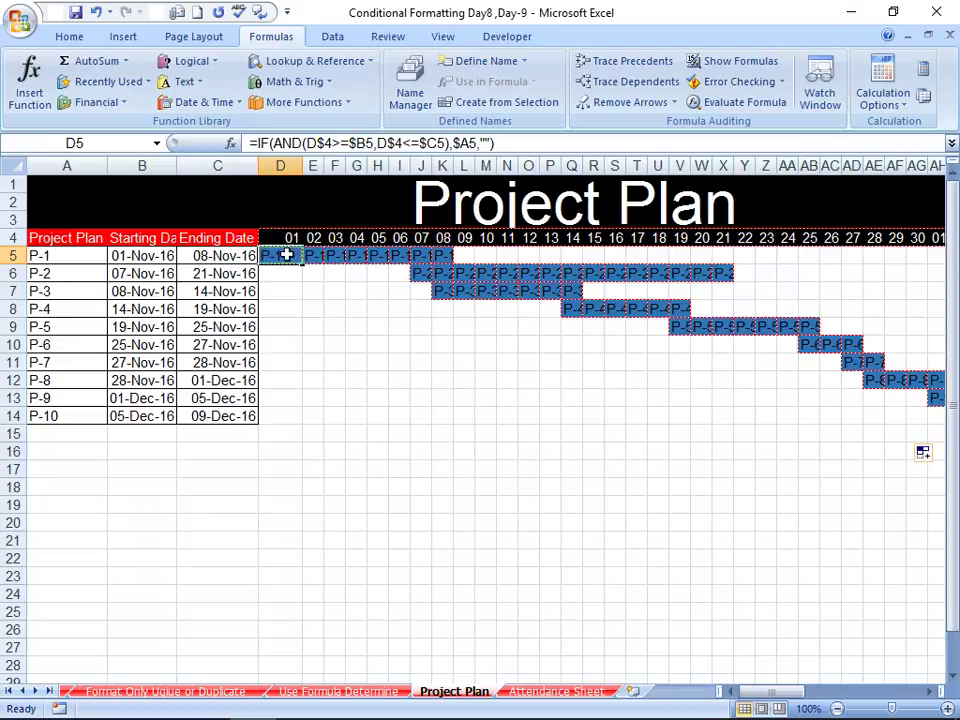
Add an Equal To rule on D5:AK13 giving cells equal to p-1 a custom red font.
mouse_move(280, 256)
mouse_down()
mouse_move(955, 395)
mouse_move(846, 420)
mouse_up()
click(72, 36)
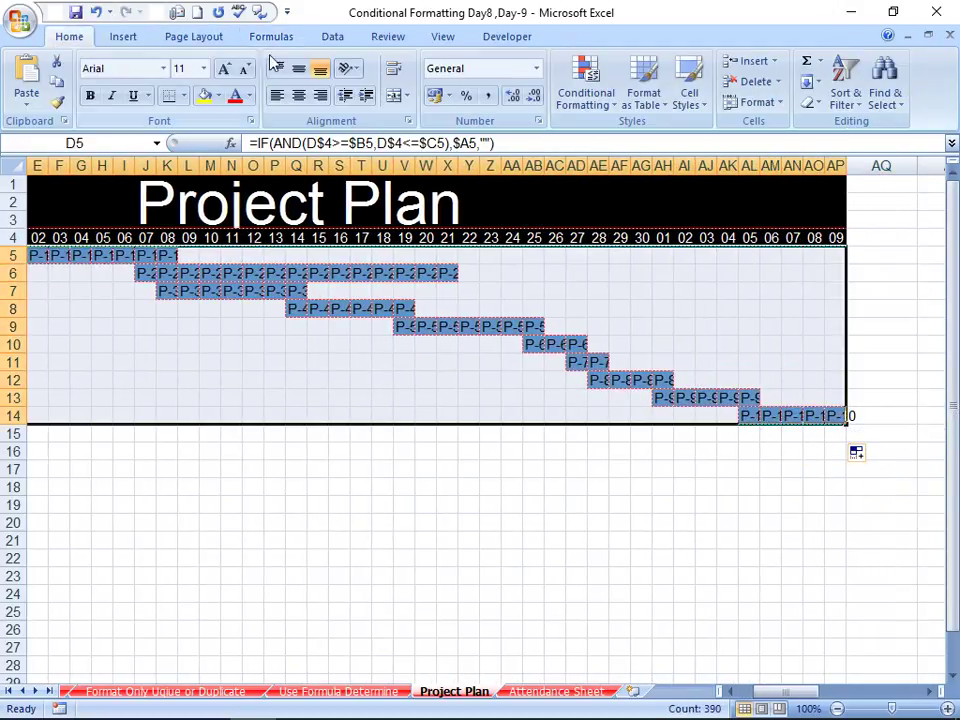
click(584, 88)
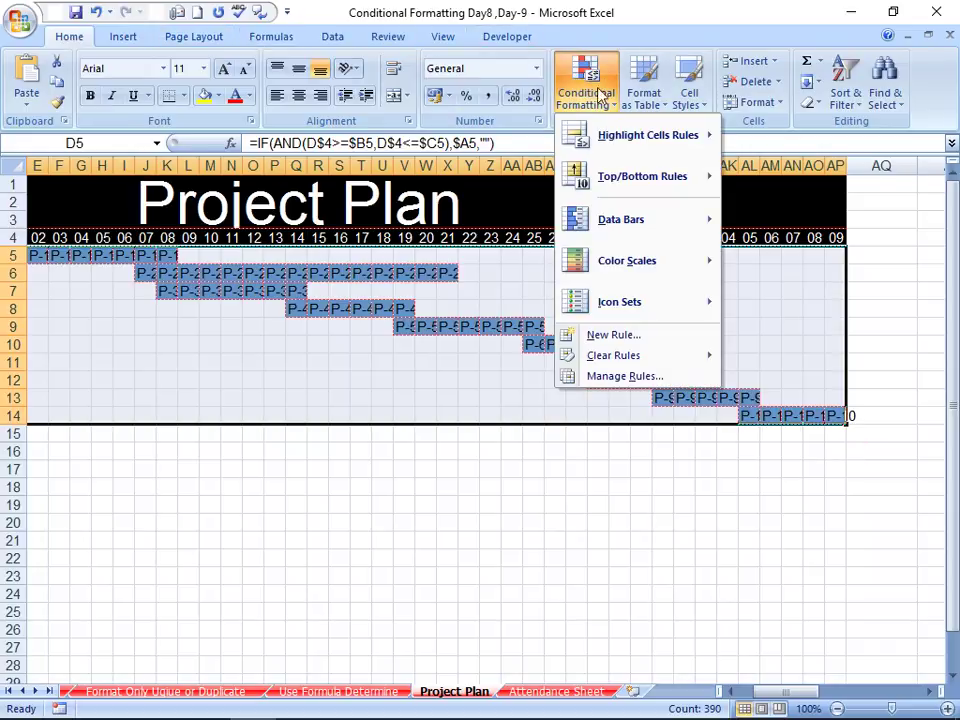
mouse_move(622, 142)
click(812, 262)
text(p-1)
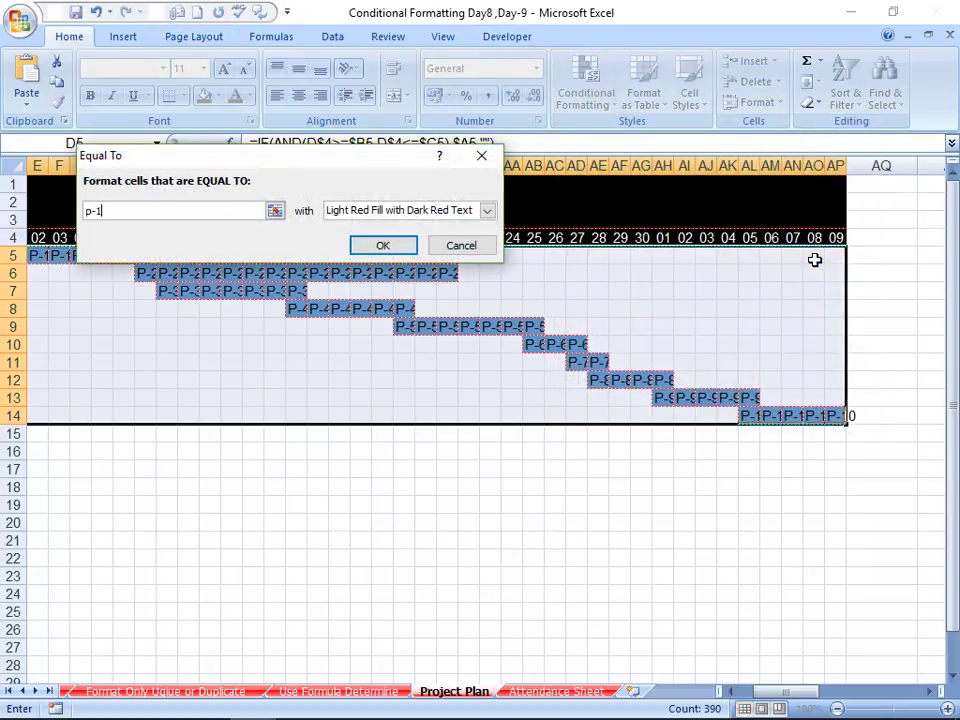
click(470, 211)
click(410, 302)
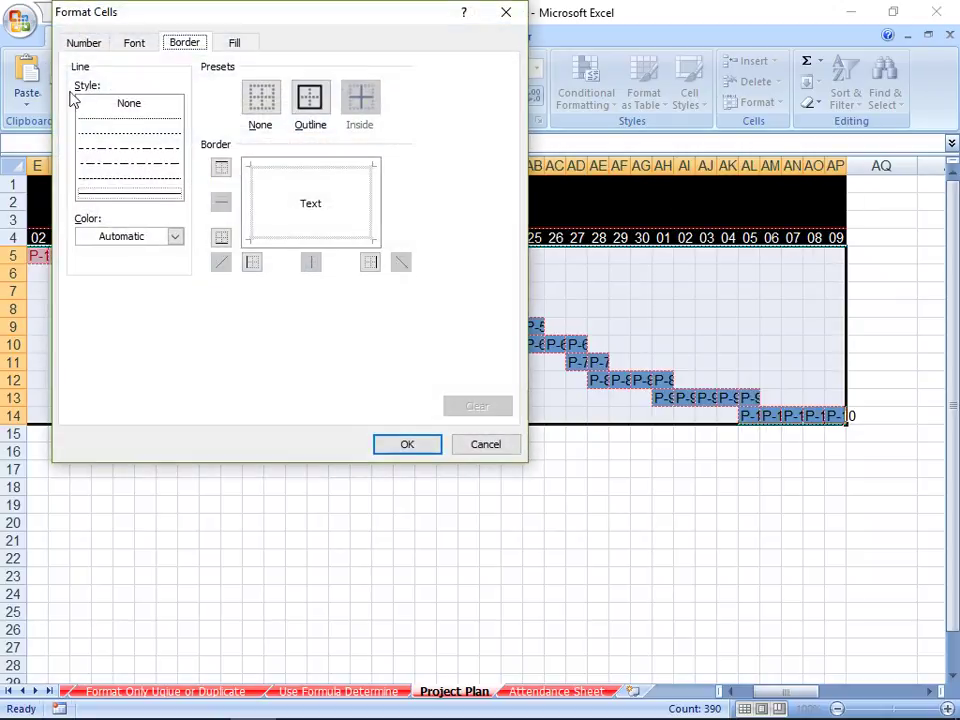
click(140, 45)
click(403, 199)
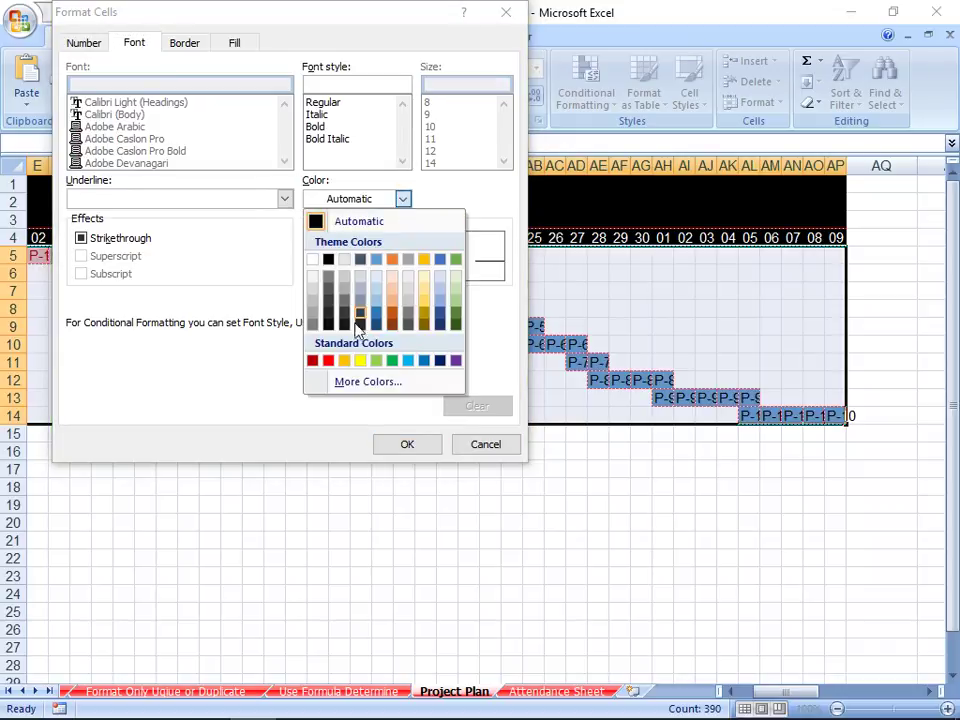
click(333, 362)
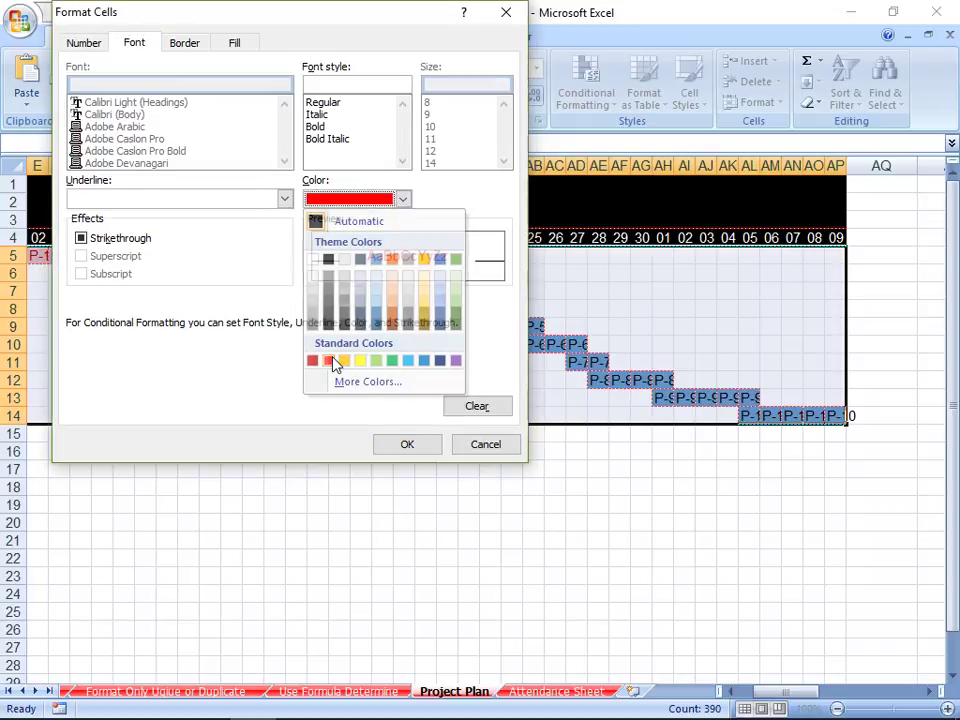
click(418, 447)
key(Return)
Apply All Borders to the D4:AH14 range covering the project list and timeline grid.
click(274, 469)
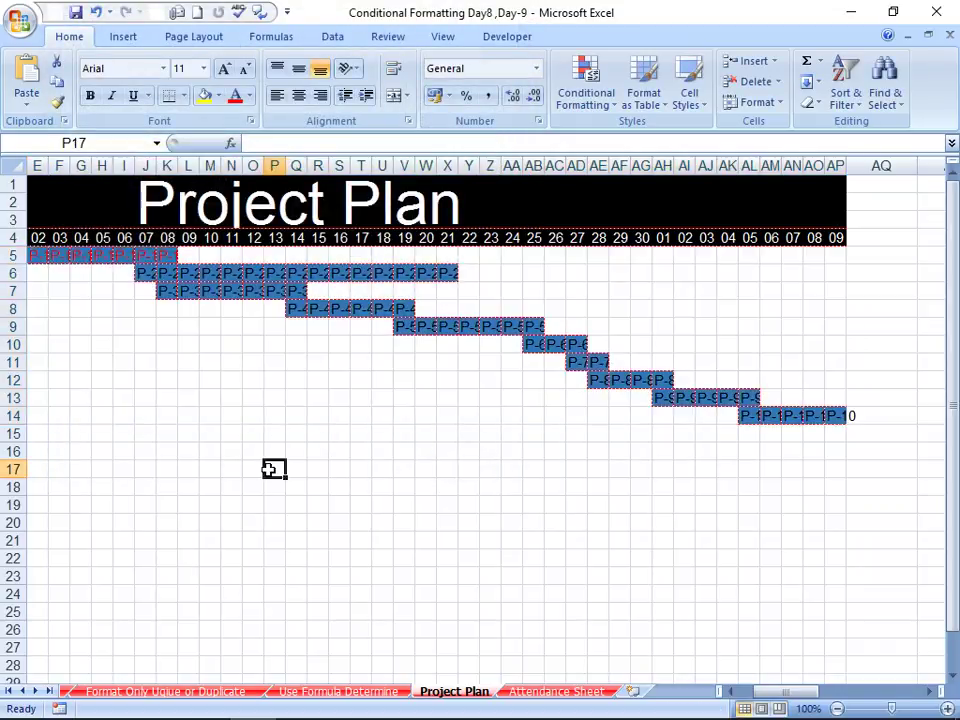
drag(762, 698, 713, 698)
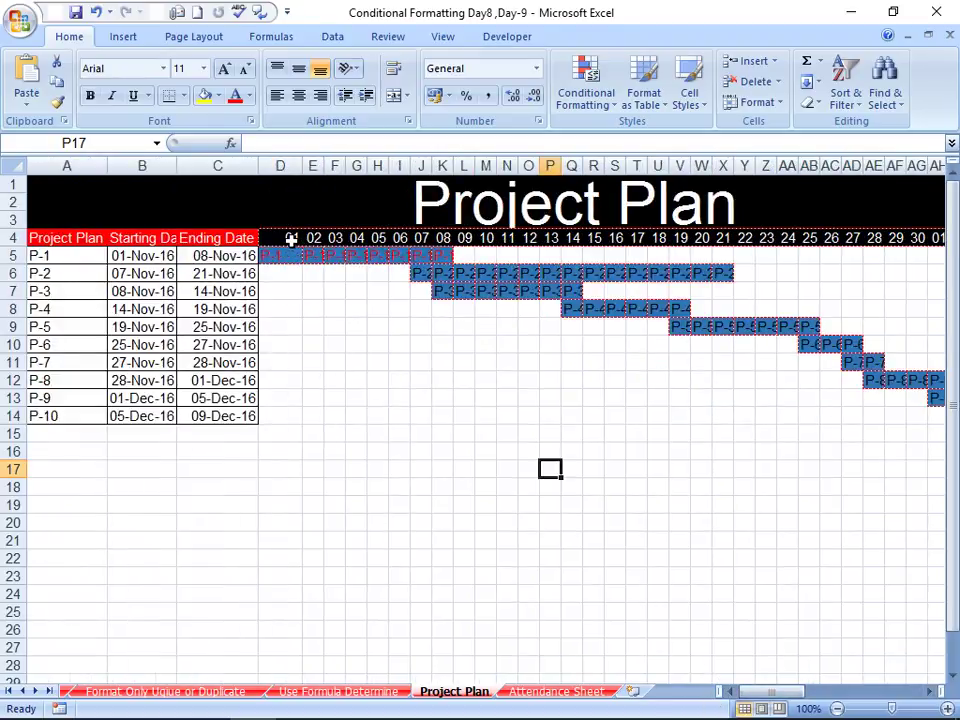
mouse_move(285, 255)
mouse_down()
mouse_move(905, 458)
mouse_move(836, 432)
mouse_move(836, 418)
mouse_up()
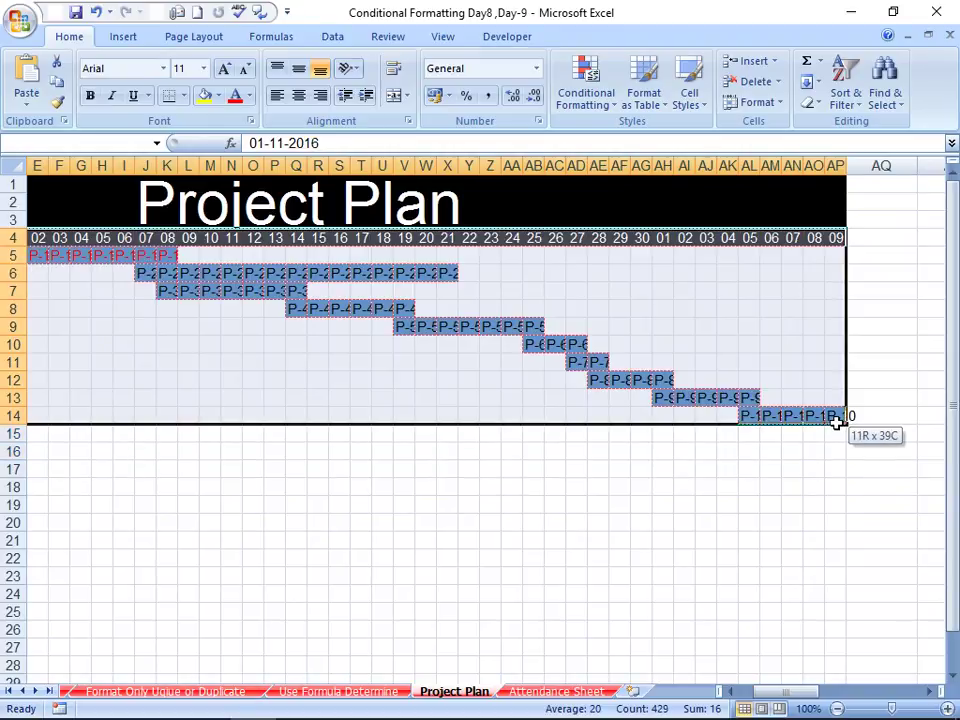
click(184, 96)
click(214, 259)
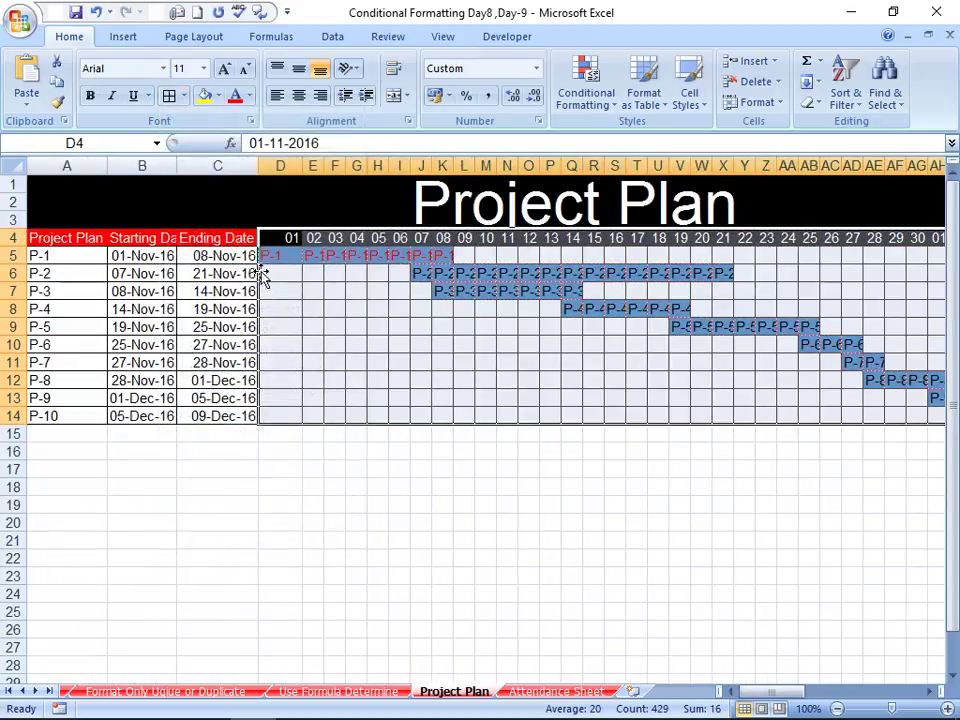
click(398, 326)
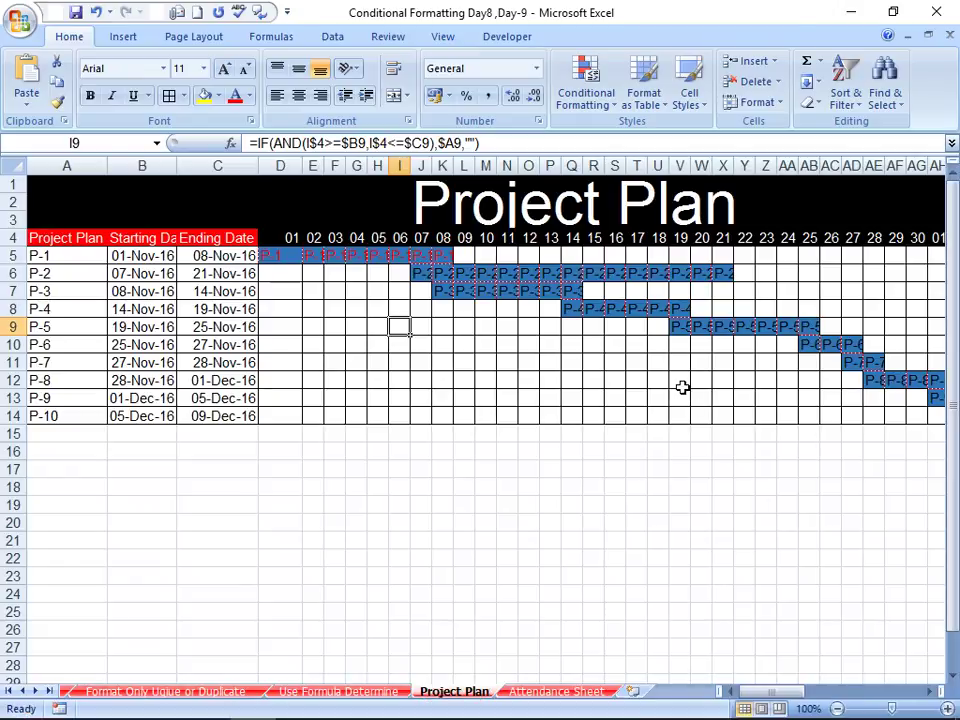
Check the Attendance Sheet, return to Project Plan, and bring up the Formulas ribbon.
click(585, 692)
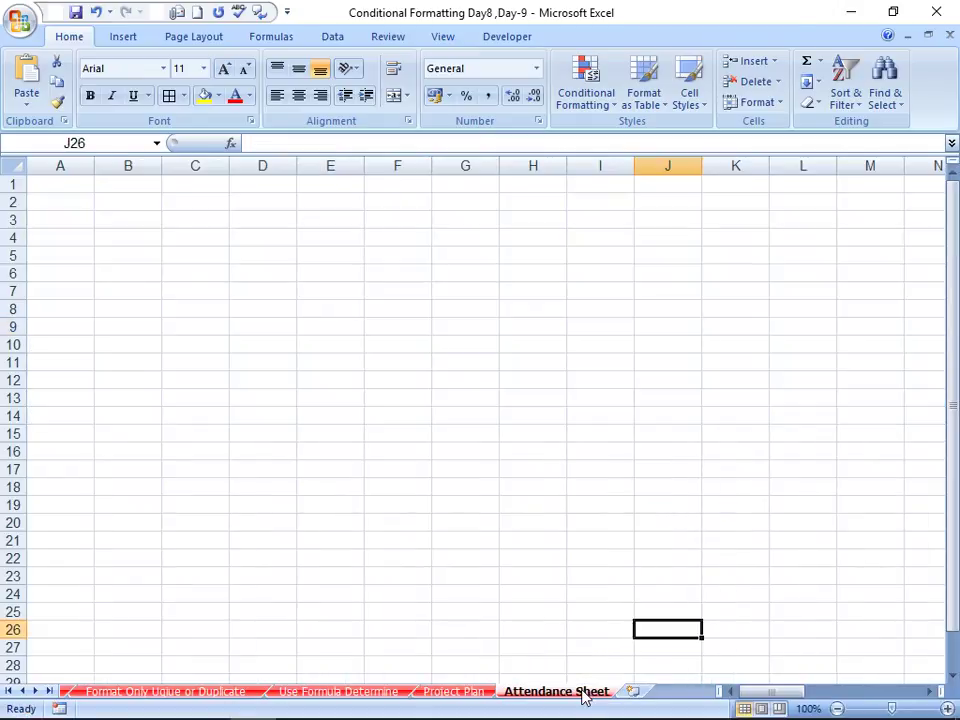
click(482, 693)
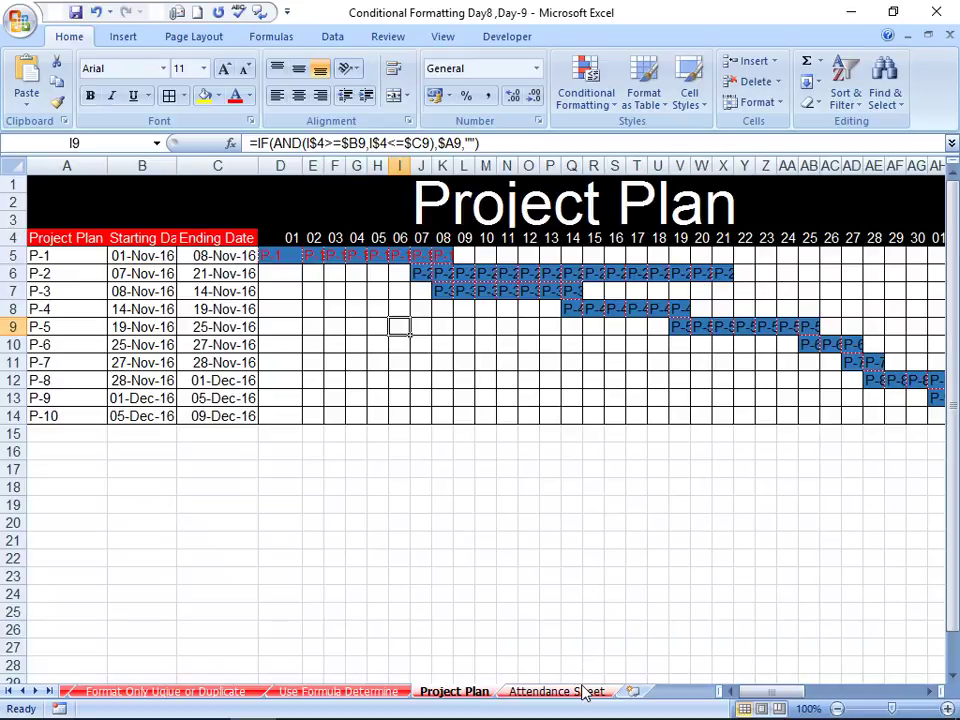
click(259, 40)
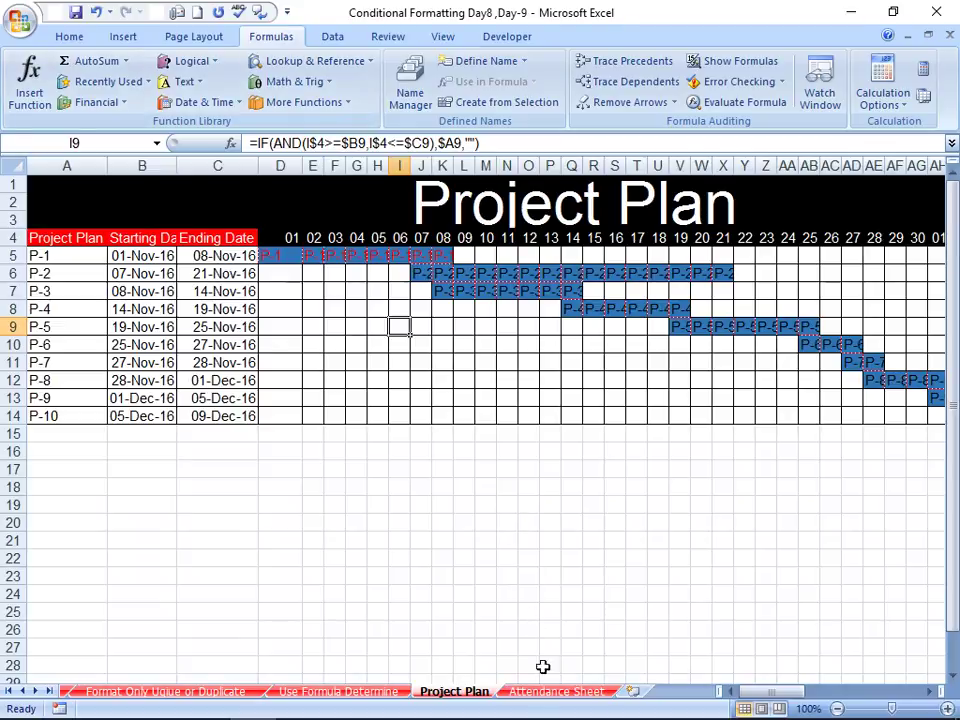
Enter 5 in cell L18 and 3 in cell L19.
click(465, 487)
text(5)
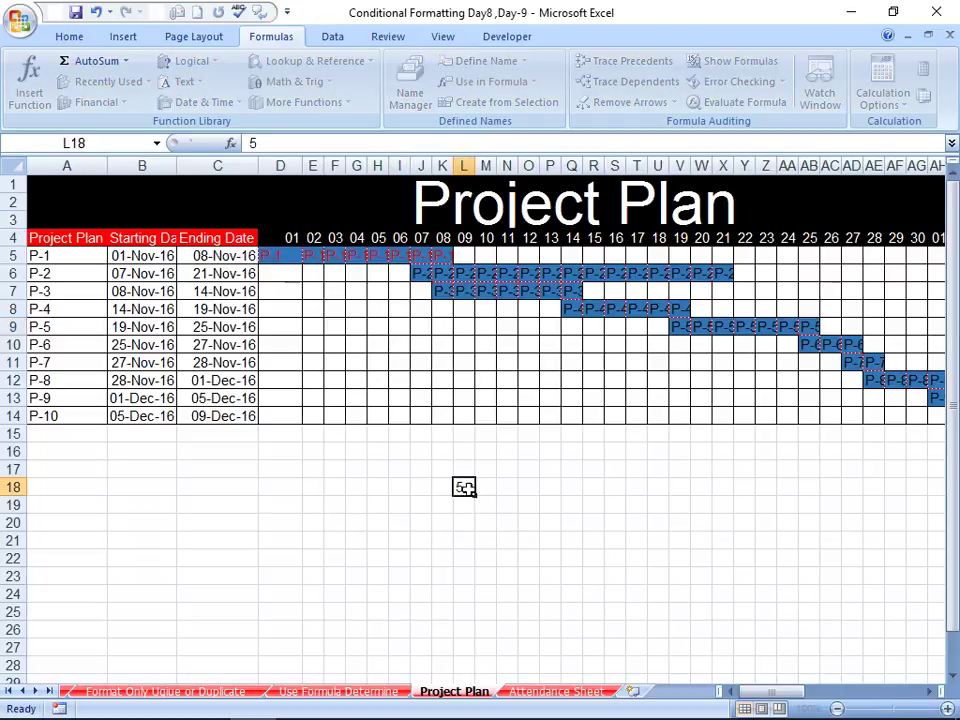
key(Return)
text(3)
key(Return)
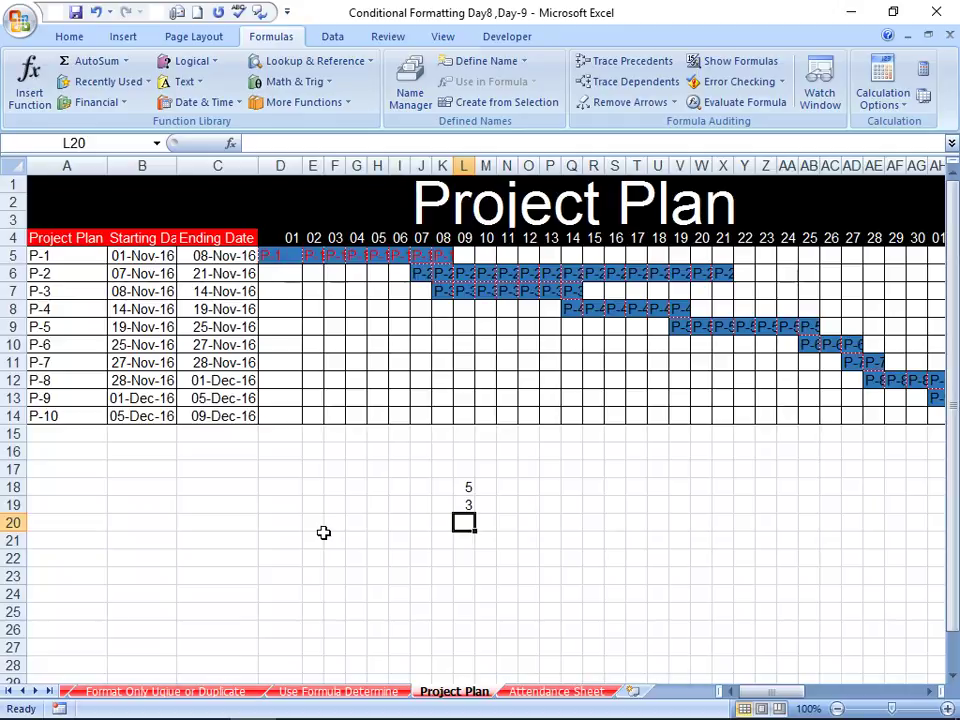
click(84, 34)
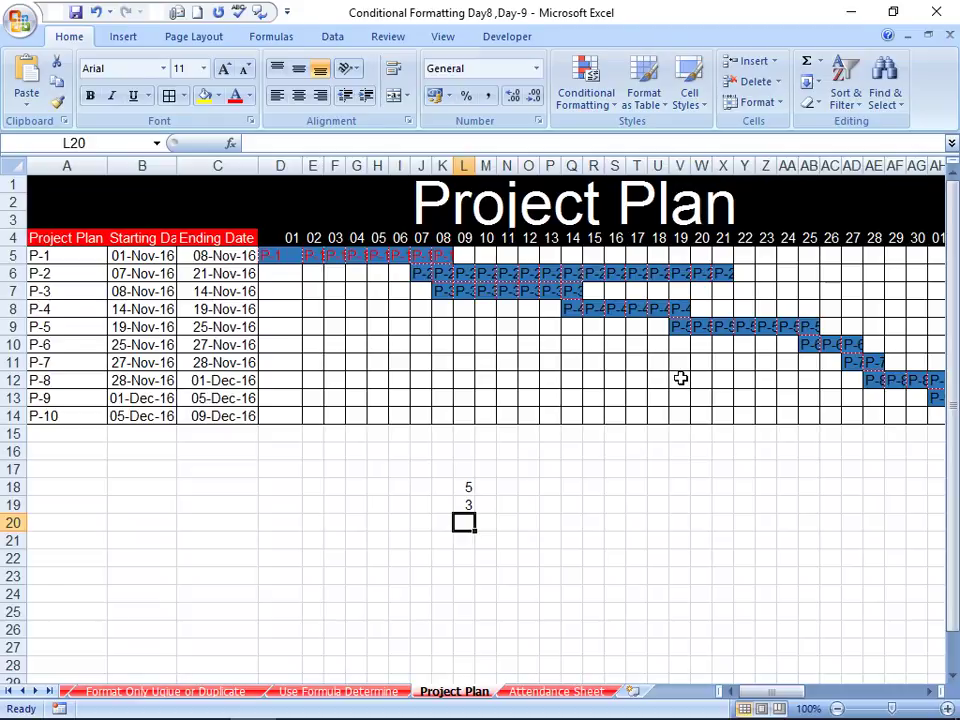
click(783, 106)
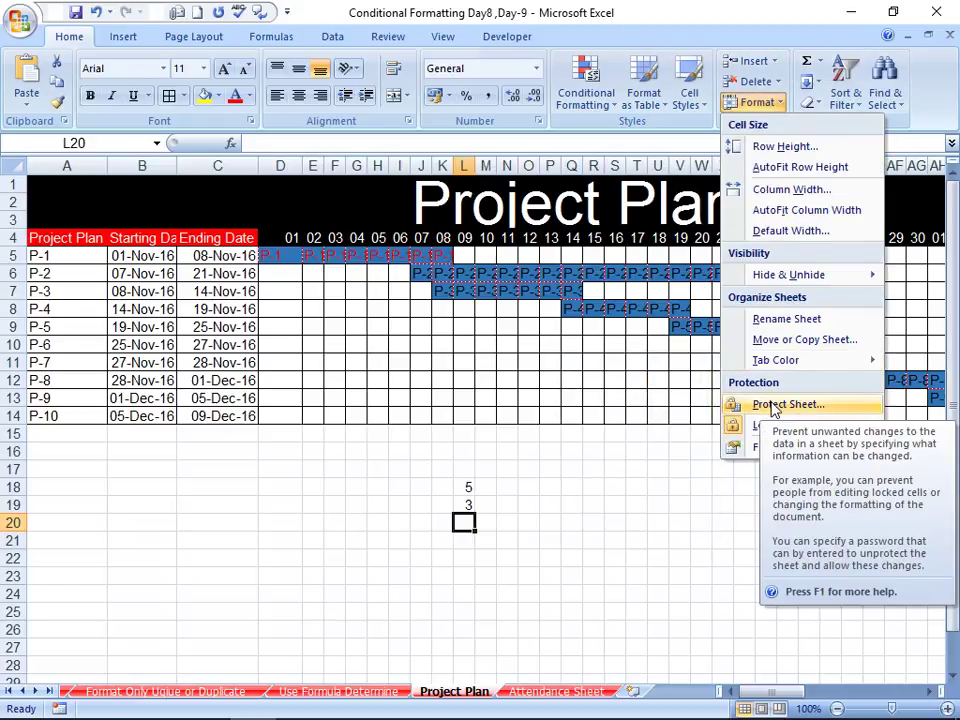
click(617, 507)
mouse_move(770, 710)
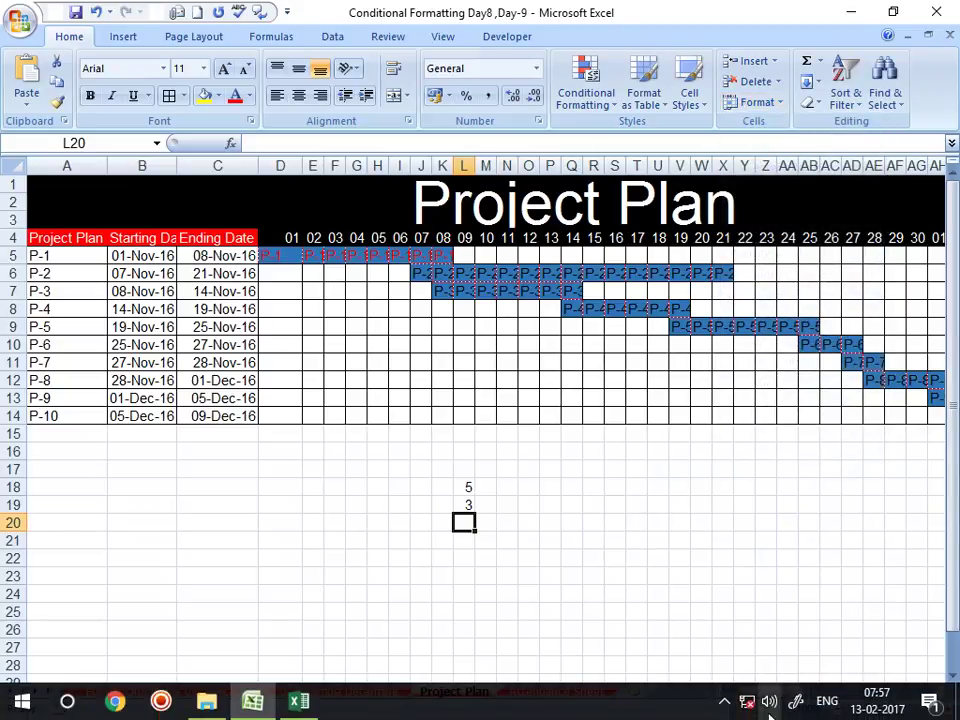
click(724, 701)
mouse_move(763, 630)
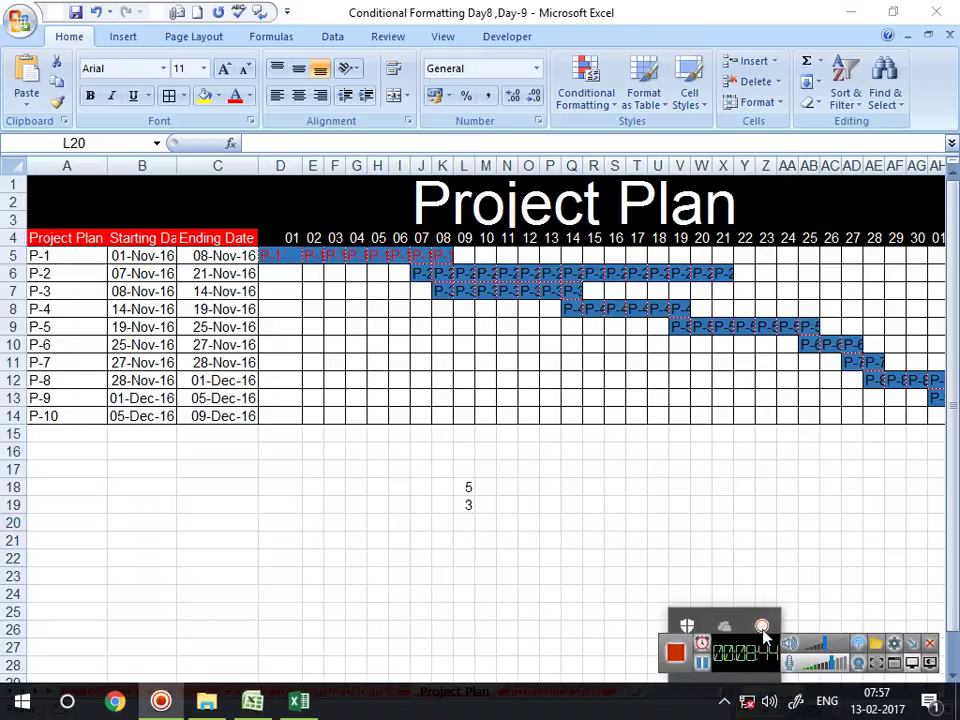